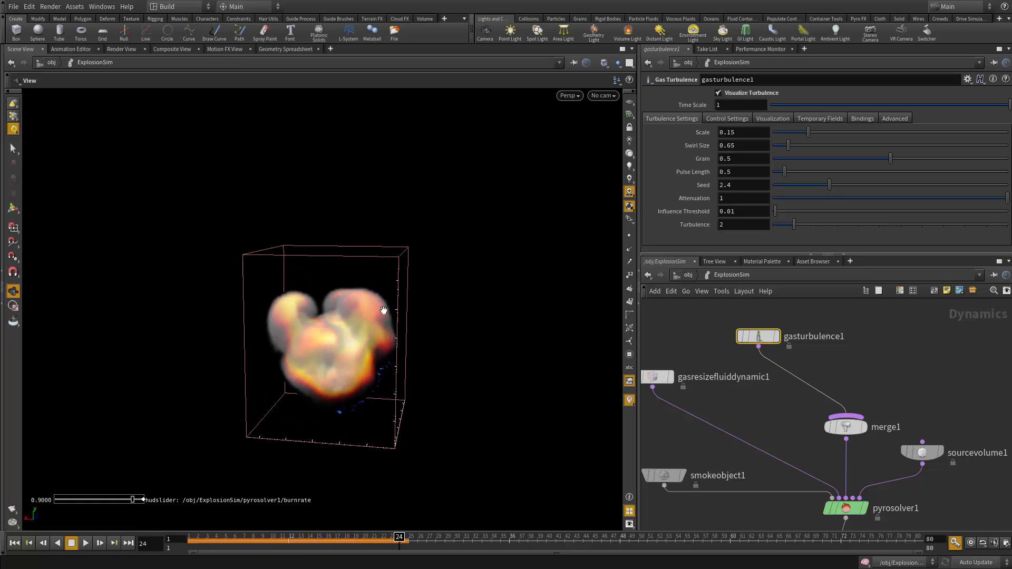
# - Turn off the Multi Field guide on smokeobject1 and inspect the isolated turbulence vectors from different angles
pyautogui.moveTo(383, 310); pyautogui.dragTo(487, 402)
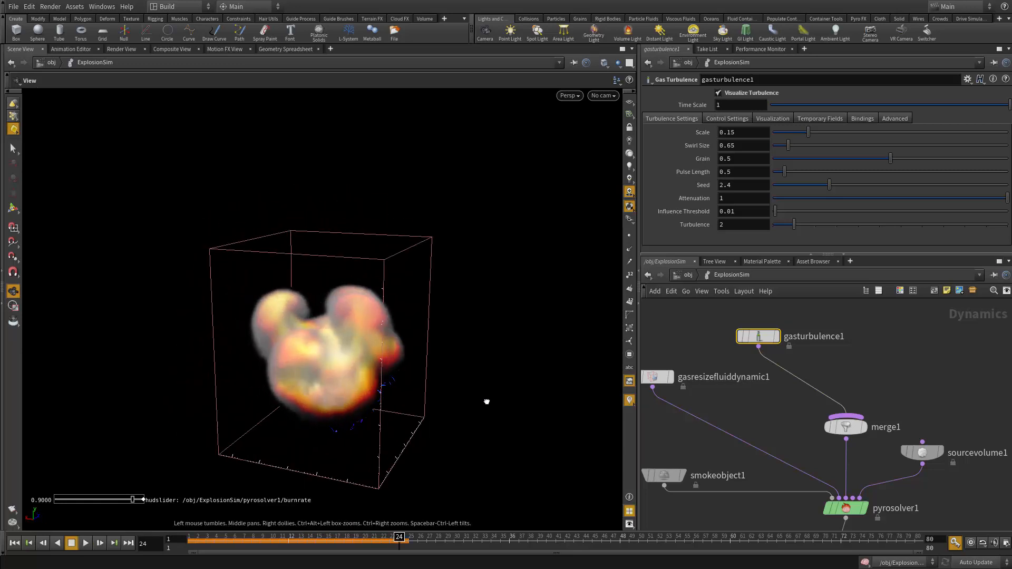
pyautogui.moveTo(867, 369); pyautogui.dragTo(908, 351, button='middle')
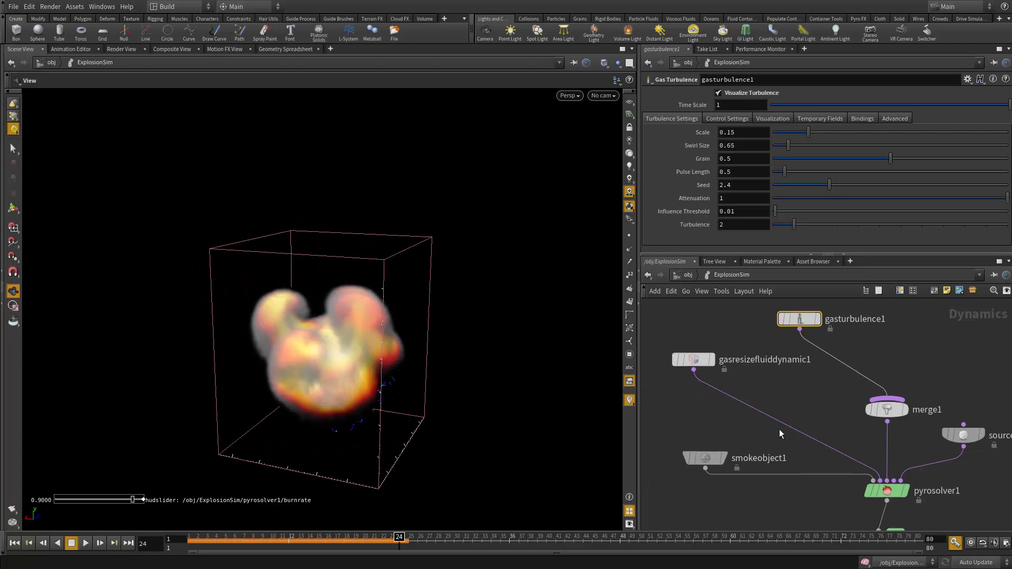
pyautogui.click(705, 458)
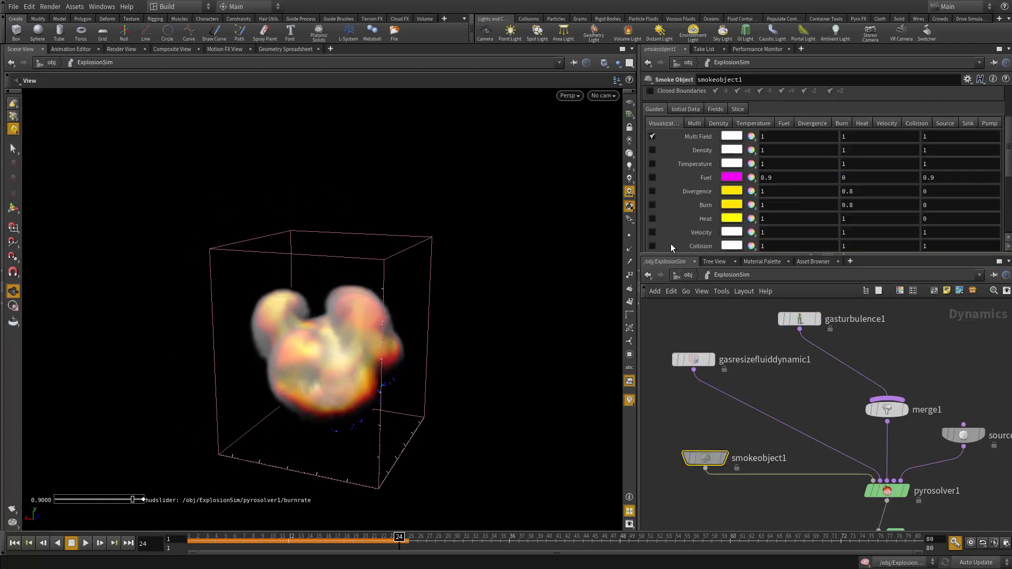
pyautogui.click(652, 136)
pyautogui.moveTo(248, 452); pyautogui.dragTo(454, 281, button='right')
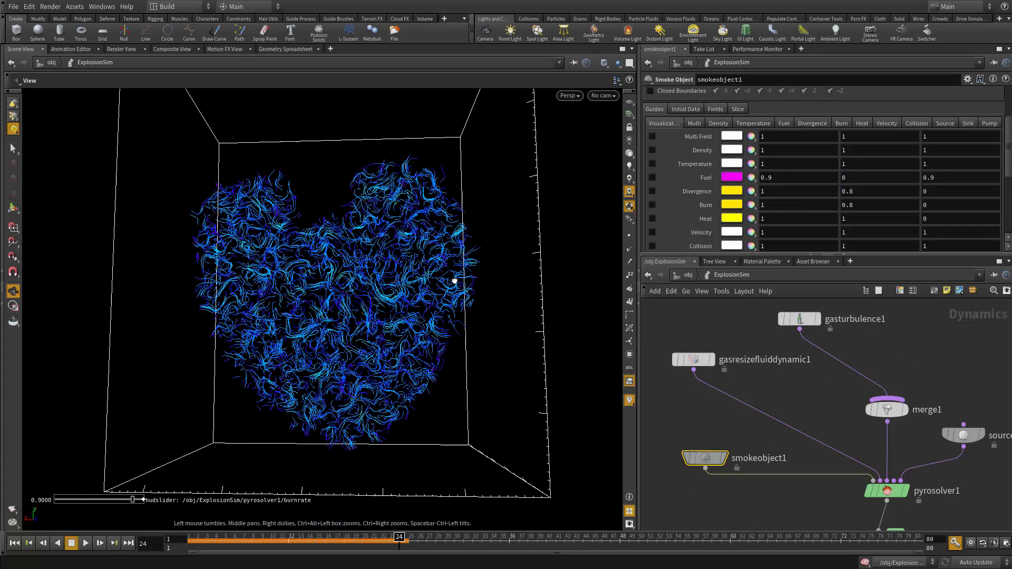
pyautogui.moveTo(454, 281); pyautogui.dragTo(347, 333)
pyautogui.scroll(-5, 447, 296)
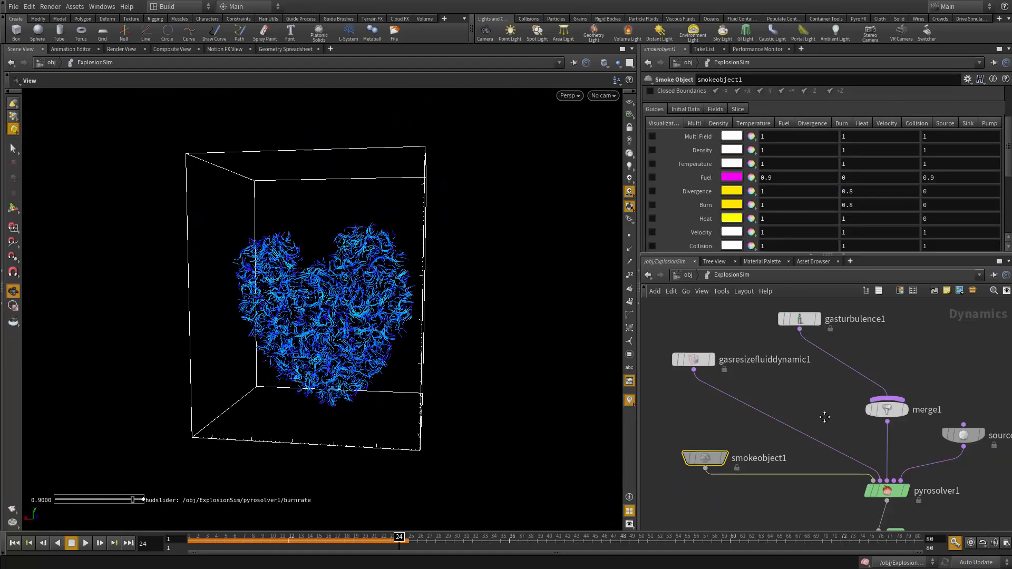
# - On gasturbulence1, set Scale to 2, Swirl Size to about 3.26 and Pulse Length to about 1.8
pyautogui.moveTo(824, 417); pyautogui.dragTo(819, 482, button='middle')
pyautogui.click(793, 383)
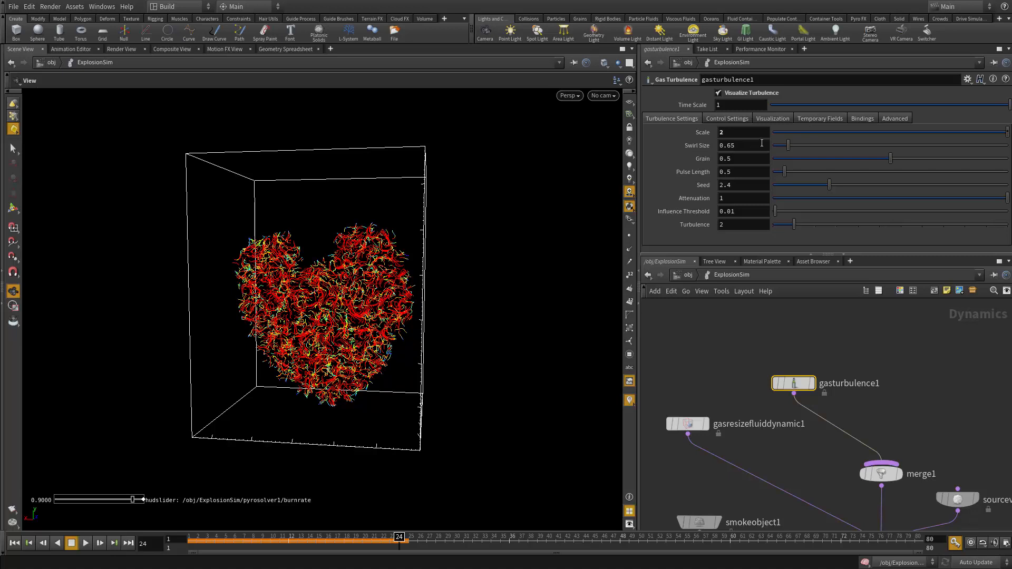
pyautogui.moveTo(789, 146)
pyautogui.mouseDown()
pyautogui.moveTo(893, 155)
pyautogui.moveTo(849, 159)
pyautogui.mouseUp()
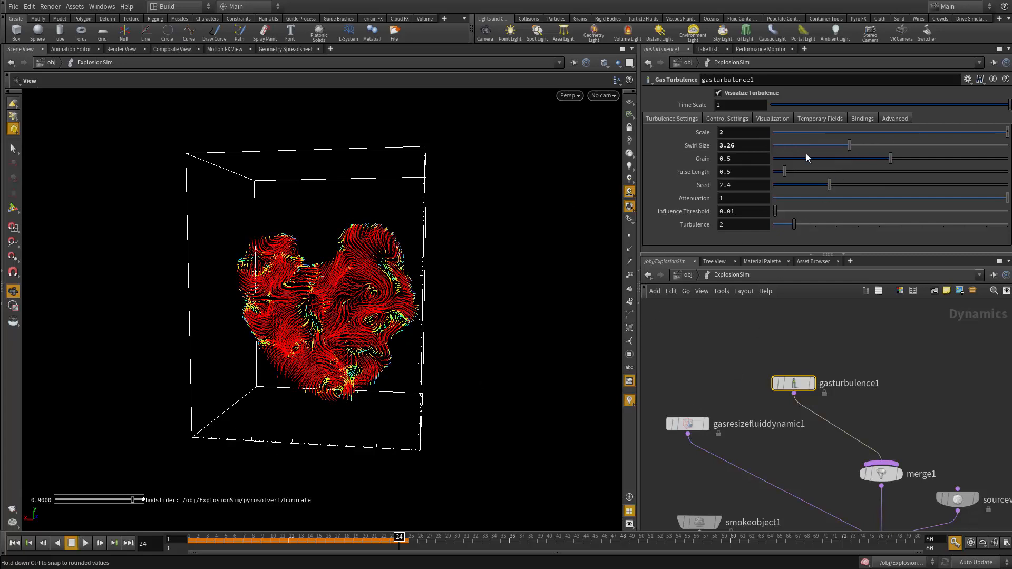
pyautogui.moveTo(780, 172); pyautogui.dragTo(780, 175)
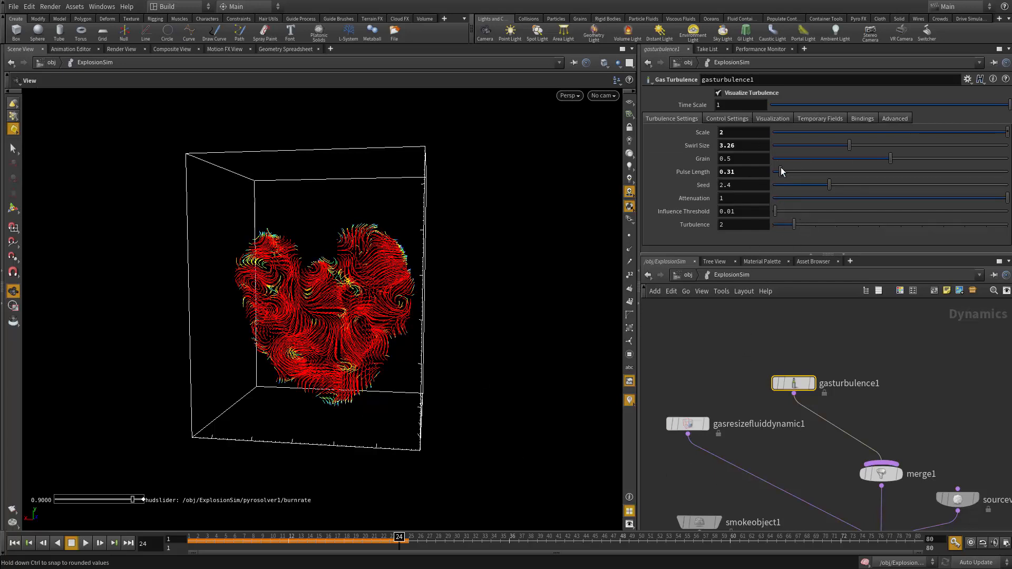
pyautogui.moveTo(780, 172)
pyautogui.mouseDown()
pyautogui.moveTo(817, 170)
pyautogui.moveTo(800, 171)
pyautogui.mouseUp()
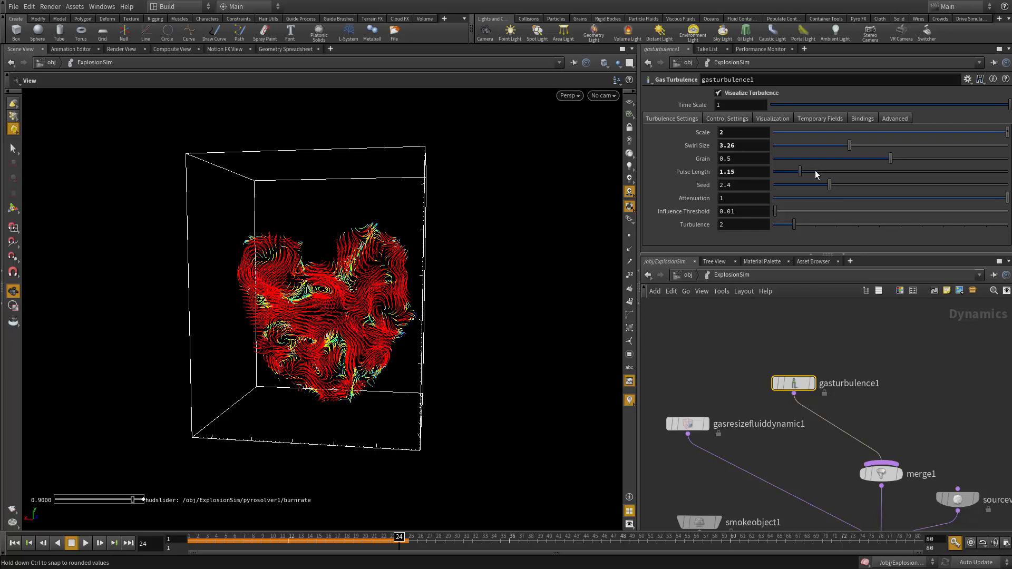
pyautogui.click(814, 170)
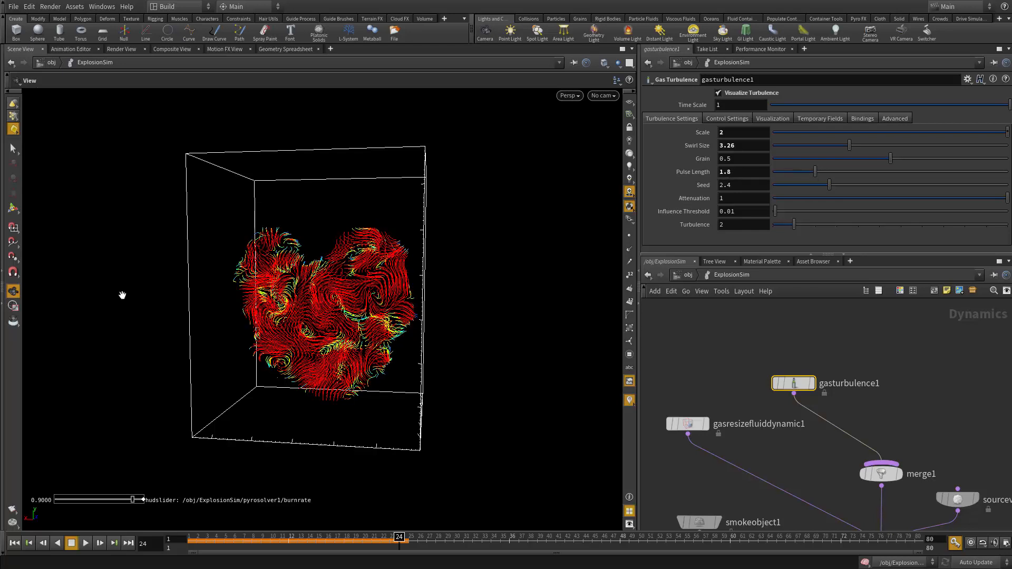
# - Return to frame 1, disable Visualize Turbulence on gasturbulence1 and re-enable the Multi Field guide on smokeobject1
pyautogui.click(308, 536)
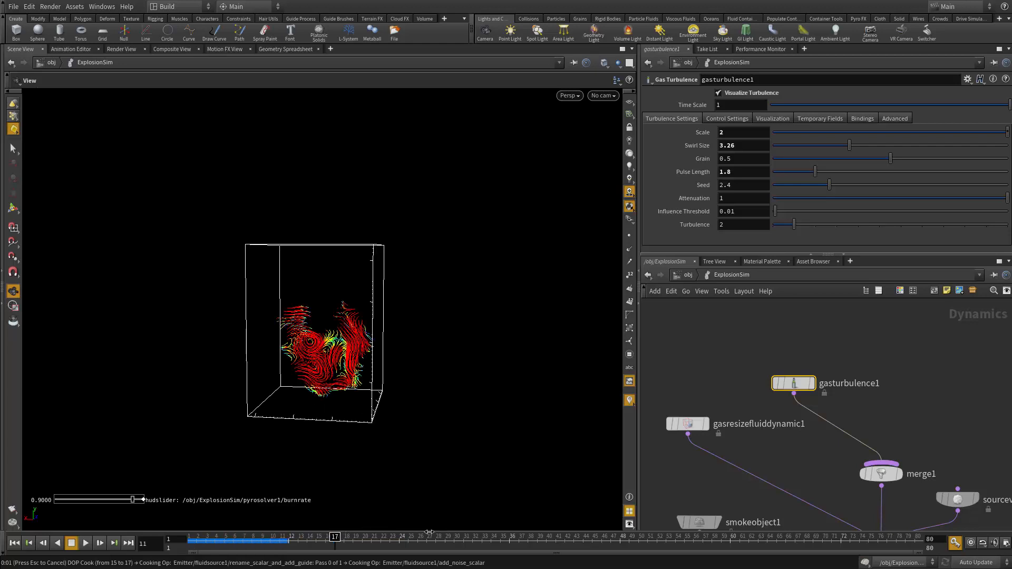
pyautogui.click(200, 543)
pyautogui.moveTo(730, 469); pyautogui.dragTo(775, 405, button='middle')
pyautogui.click(719, 94)
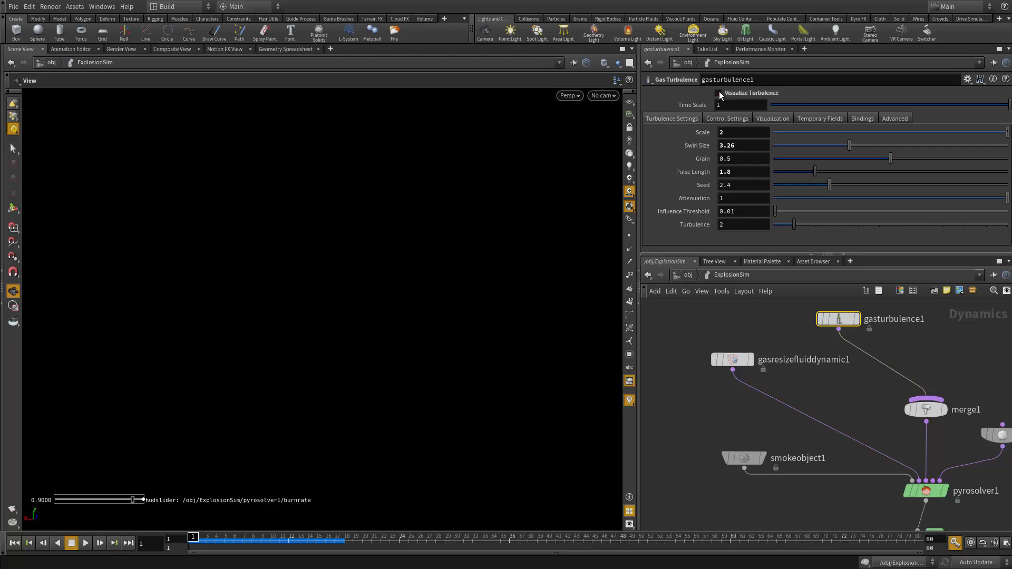
pyautogui.moveTo(701, 444); pyautogui.dragTo(689, 449, button='middle')
pyautogui.click(730, 463)
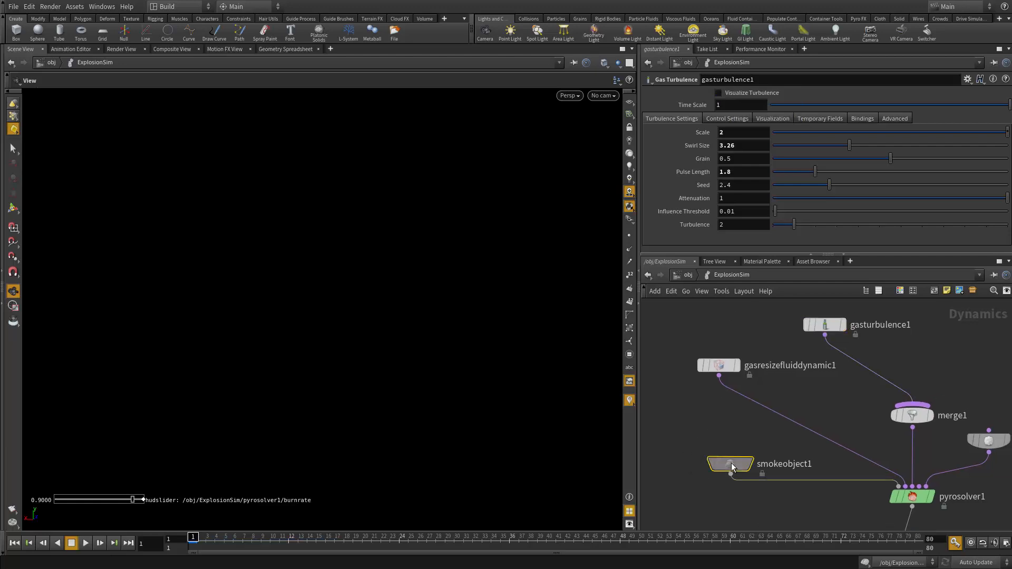
pyautogui.click(653, 136)
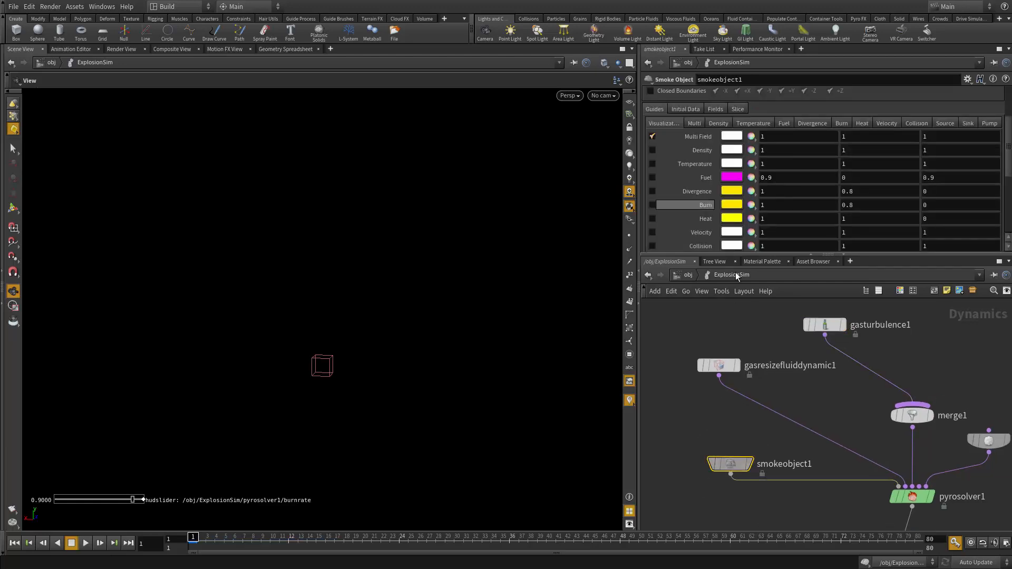
# - Simulate the explosion from frame 1 to frame 43 with gasturbulence1 selected, and examine it from several sides
pyautogui.moveTo(753, 394); pyautogui.dragTo(703, 414, button='middle')
pyautogui.click(786, 346)
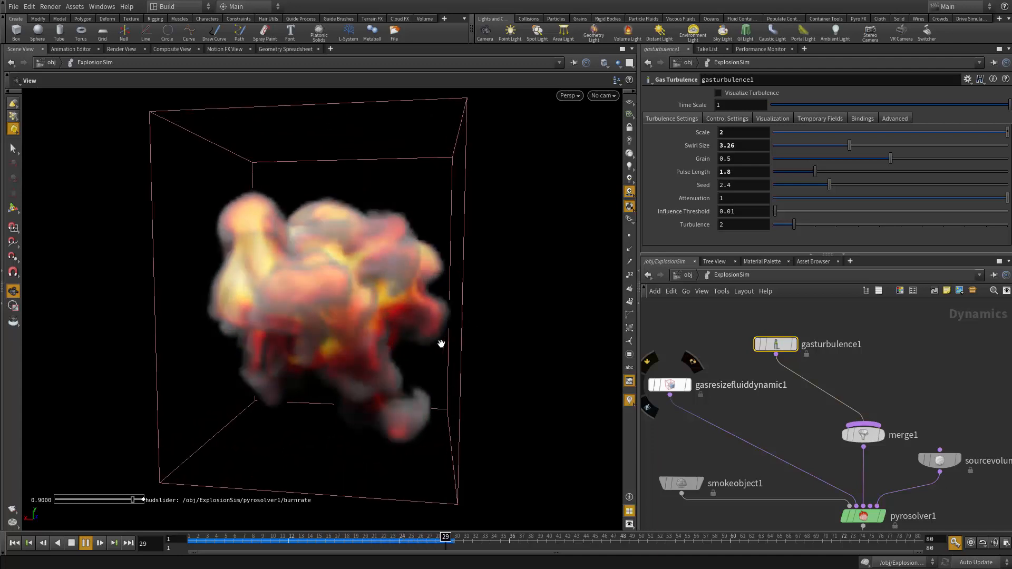
pyautogui.moveTo(226, 350); pyautogui.dragTo(164, 322, button='right')
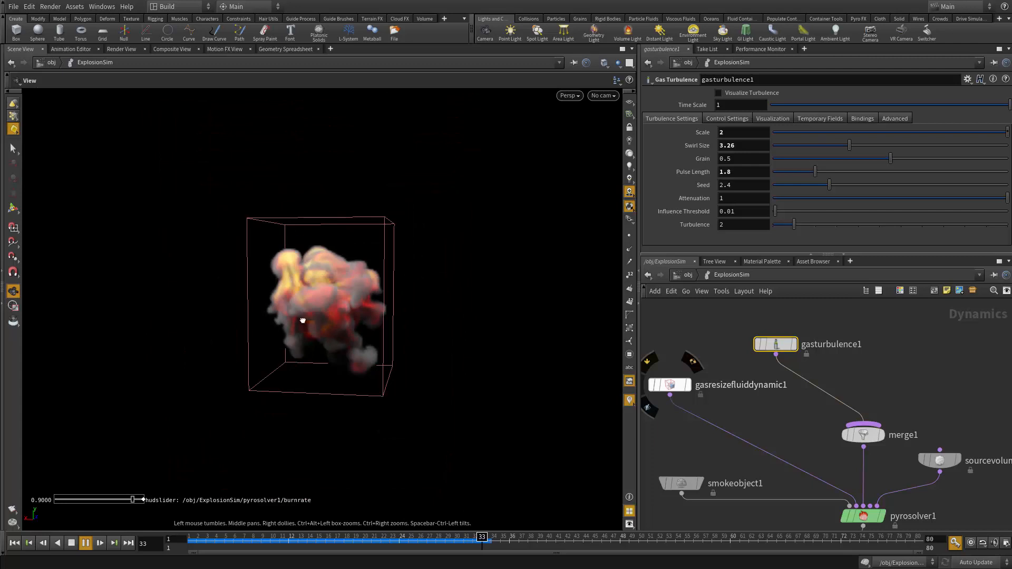
pyautogui.moveTo(300, 320); pyautogui.dragTo(579, 331)
pyautogui.moveTo(358, 376); pyautogui.dragTo(295, 422)
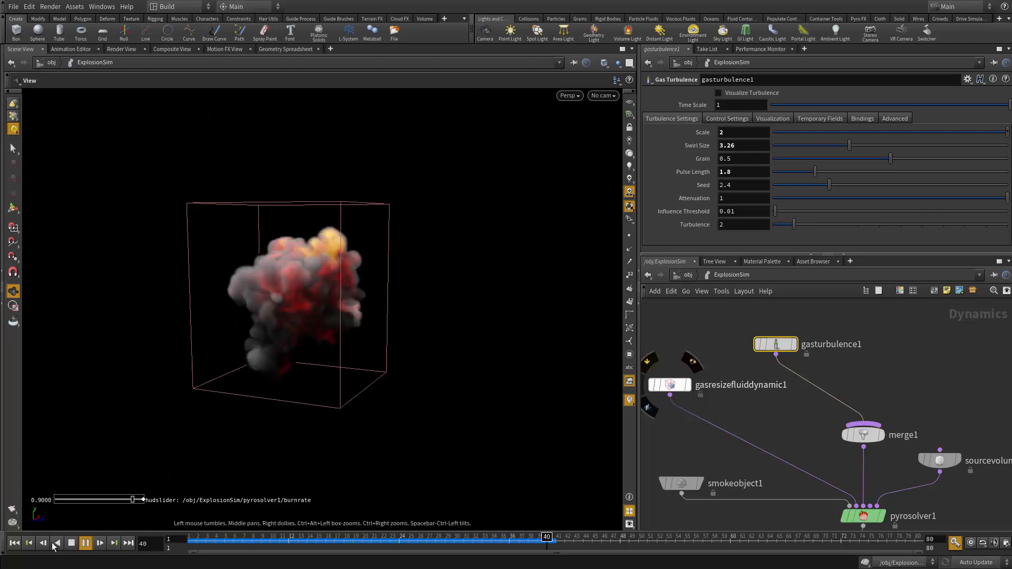
pyautogui.click(72, 544)
pyautogui.moveTo(304, 359); pyautogui.dragTo(481, 354)
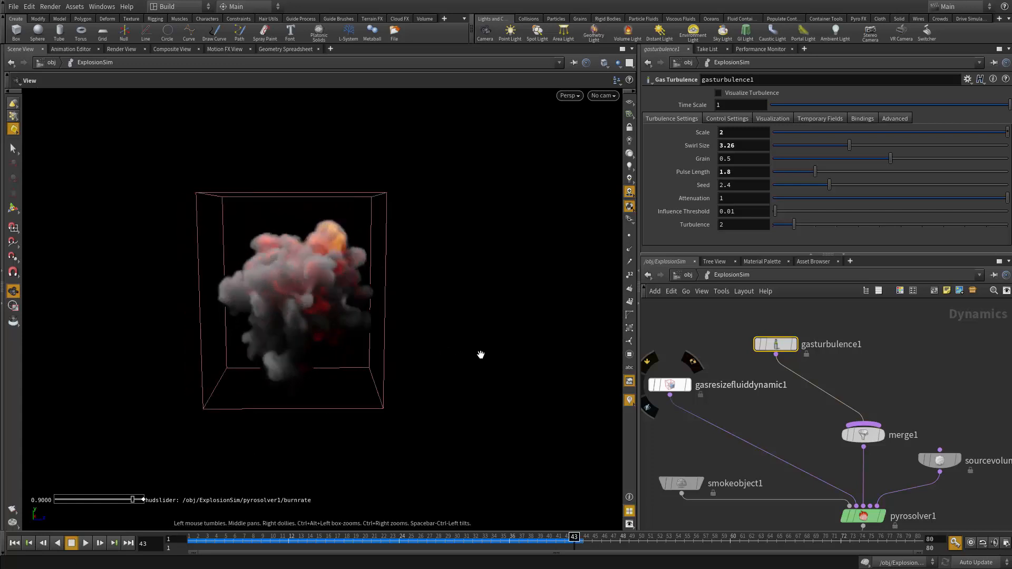
pyautogui.moveTo(323, 372); pyautogui.dragTo(591, 240)
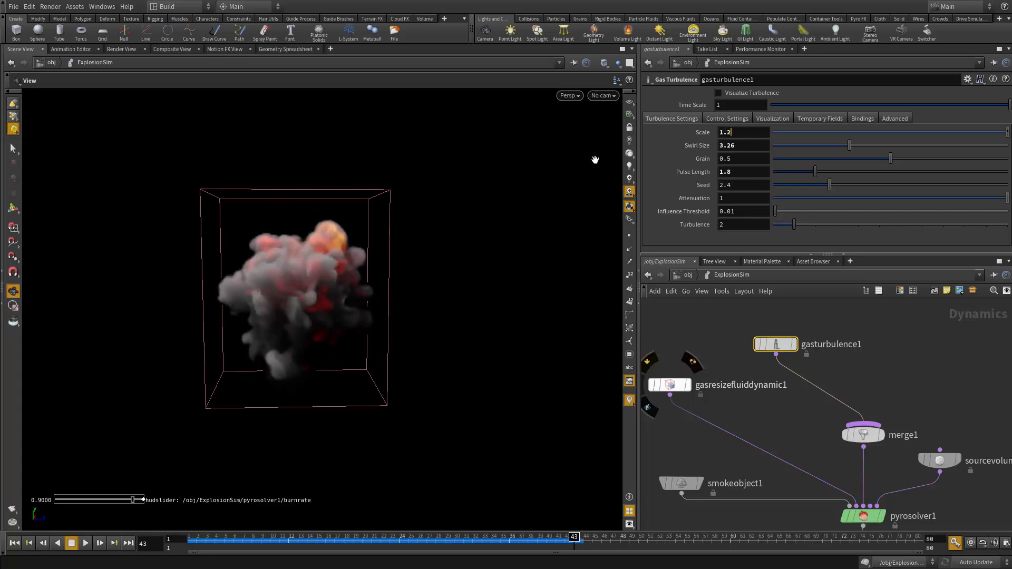
# - Set gasturbulence1's Scale to 1 and rerun the simulation from the first frame to frame 49
pyautogui.press('BackSpace')
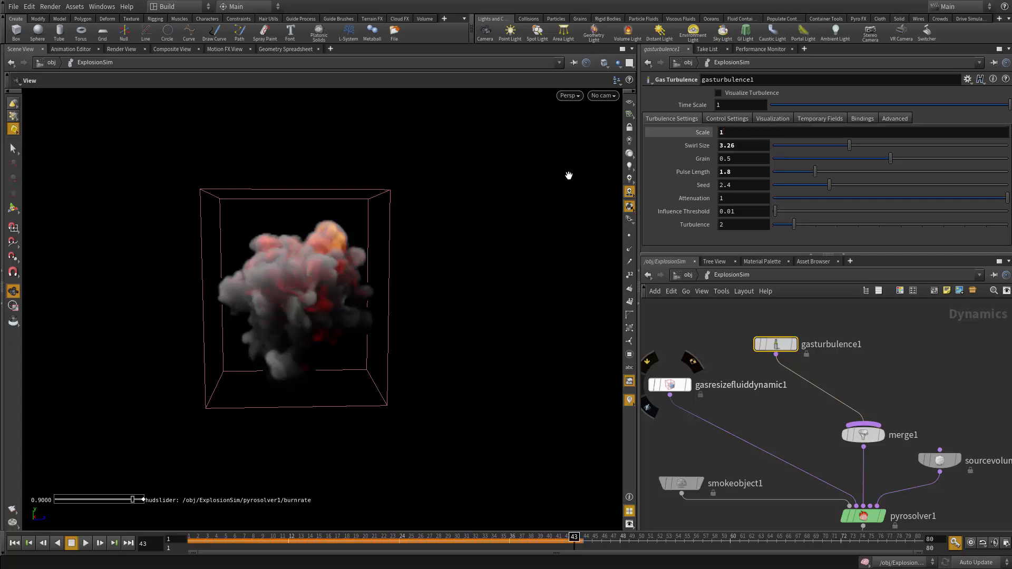
pyautogui.moveTo(569, 176); pyautogui.dragTo(302, 480)
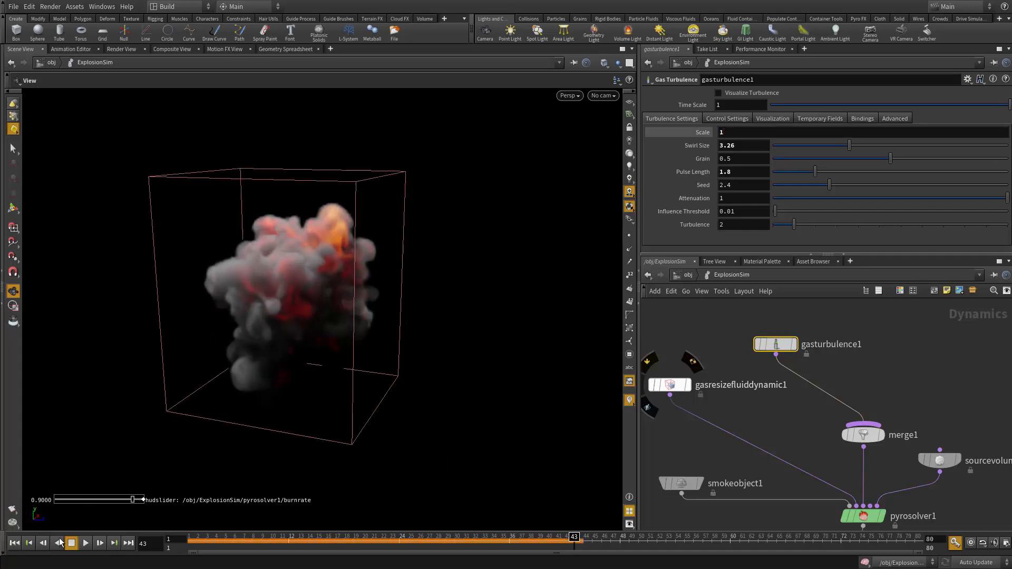
pyautogui.click(29, 544)
pyautogui.click(86, 546)
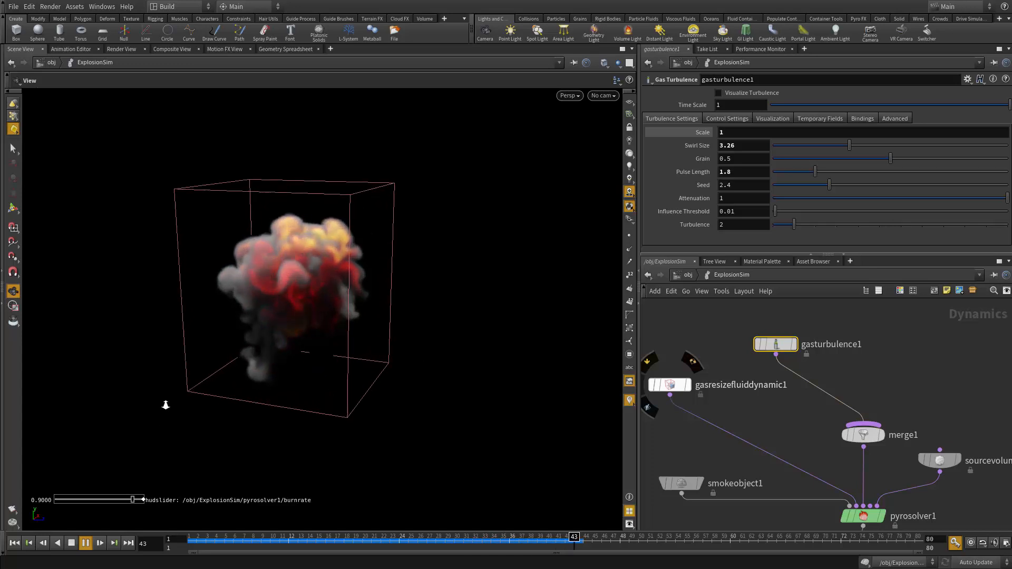
pyautogui.scroll(-2, 79, 508)
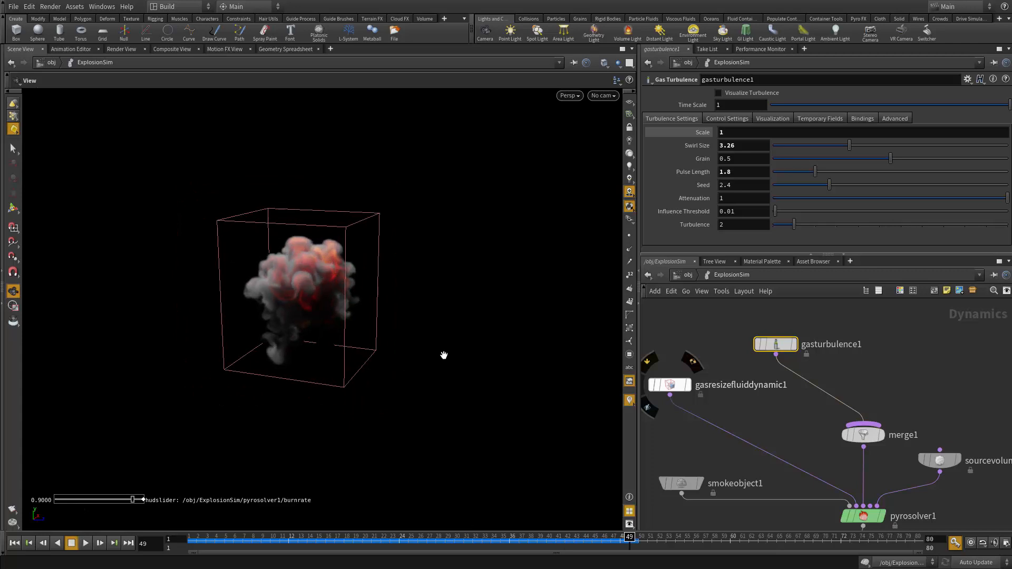
pyautogui.moveTo(445, 355); pyautogui.dragTo(416, 308)
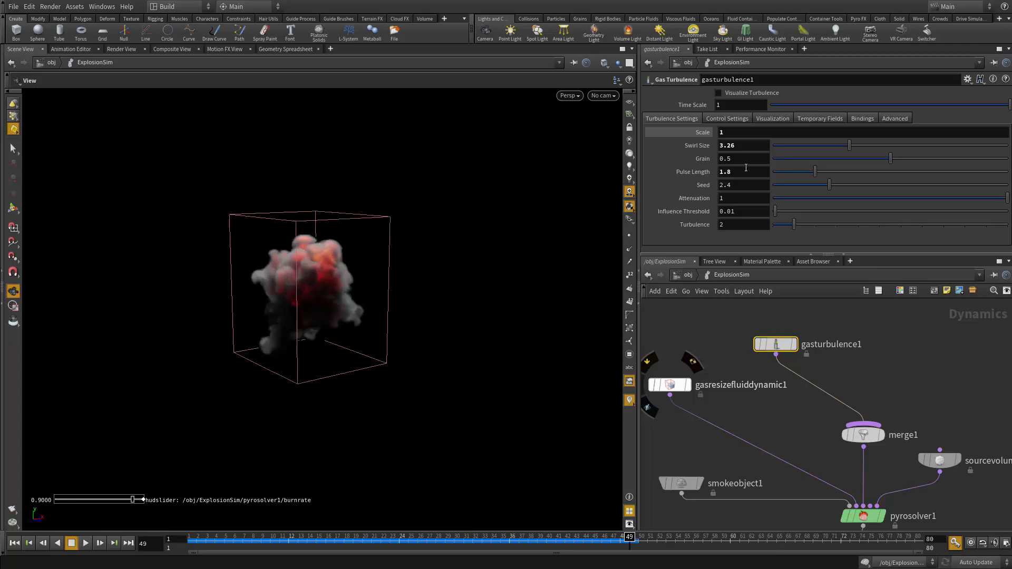
# - Set gasturbulence1's Swirl Size to about 2.04 and Scale to 0.5, and resimulate the explosion up to frame 50
pyautogui.click(810, 144)
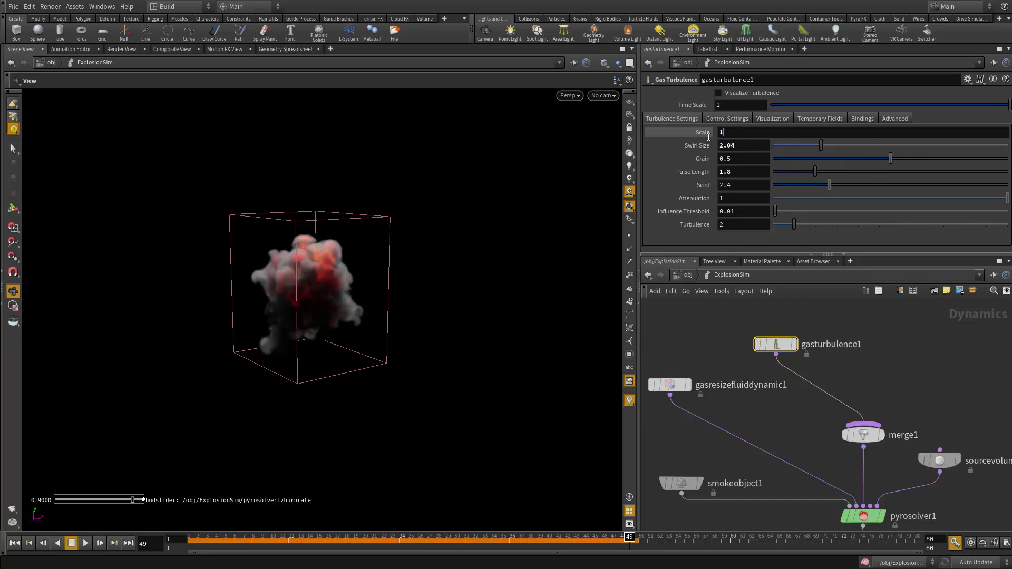
pyautogui.write('0.5')
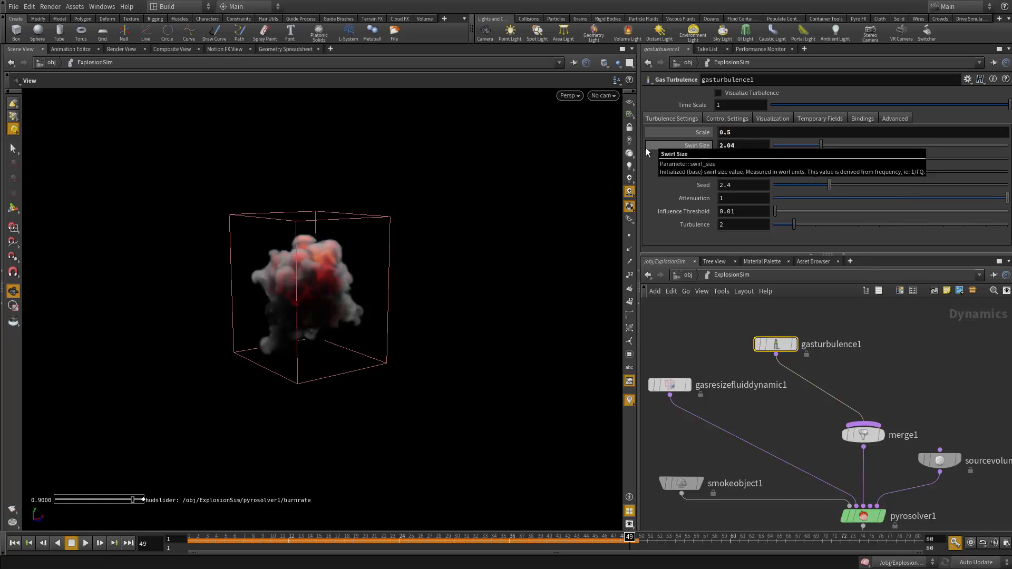
pyautogui.click(15, 544)
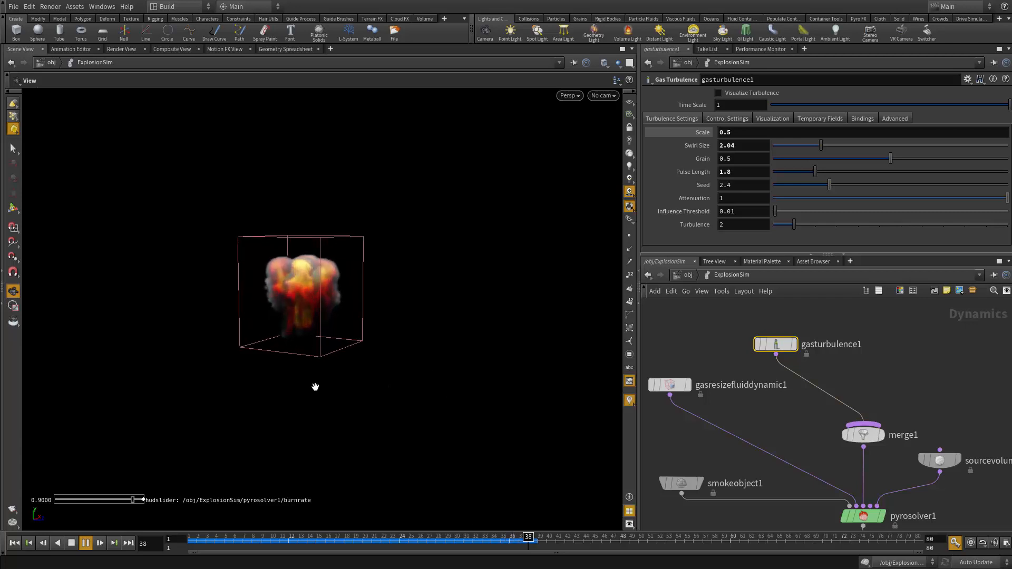
pyautogui.click(72, 543)
pyautogui.moveTo(237, 389); pyautogui.dragTo(424, 379, button='right')
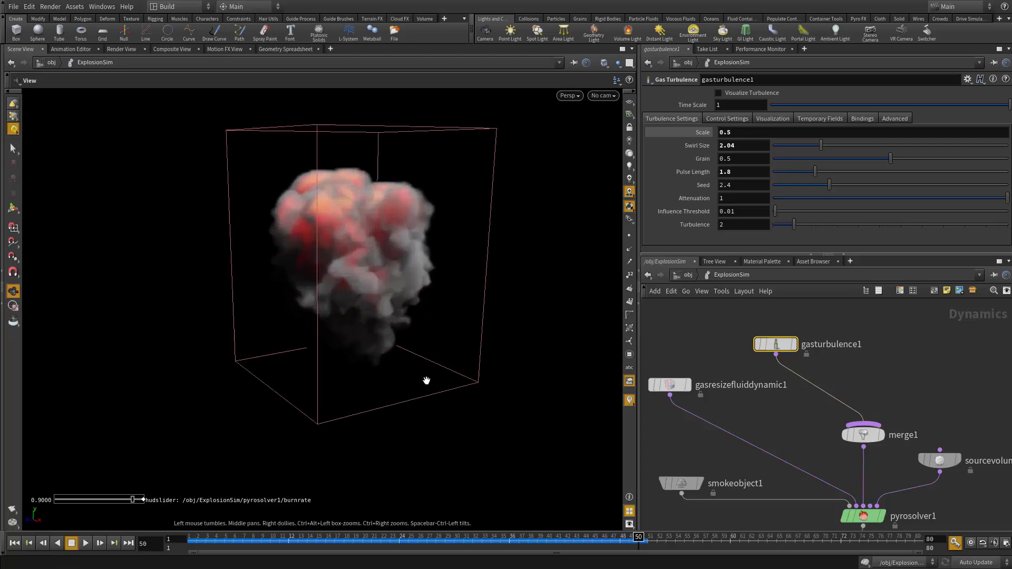
pyautogui.moveTo(379, 361); pyautogui.dragTo(294, 334)
pyautogui.moveTo(375, 312); pyautogui.dragTo(481, 352)
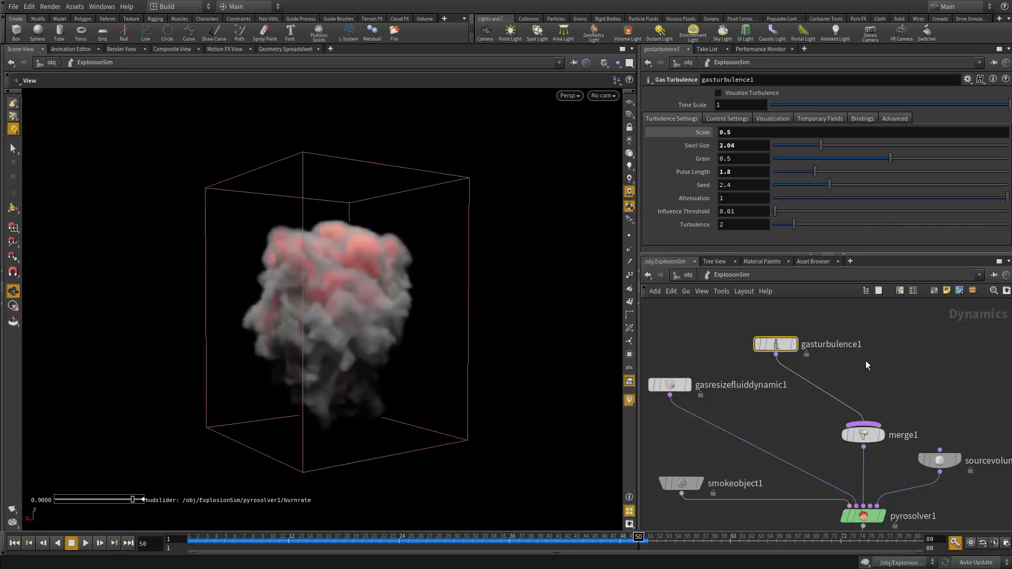
# - Move the gasturbulence1 node aside to make room above merge1 for another node
pyautogui.moveTo(821, 348); pyautogui.dragTo(837, 374, button='middle')
pyautogui.moveTo(806, 369); pyautogui.dragTo(661, 354)
pyautogui.moveTo(898, 440); pyautogui.dragTo(923, 473, button='middle')
# - Add a Gas Disturbance node wired into merge1 and place it above and beside gasturbulence1
pyautogui.press('Tab')
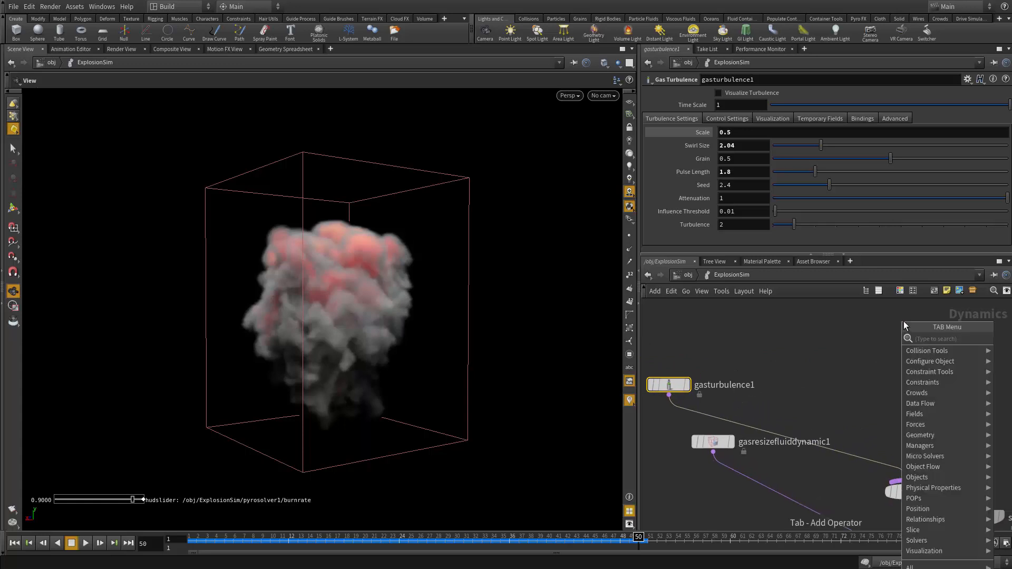
pyautogui.write('gas')
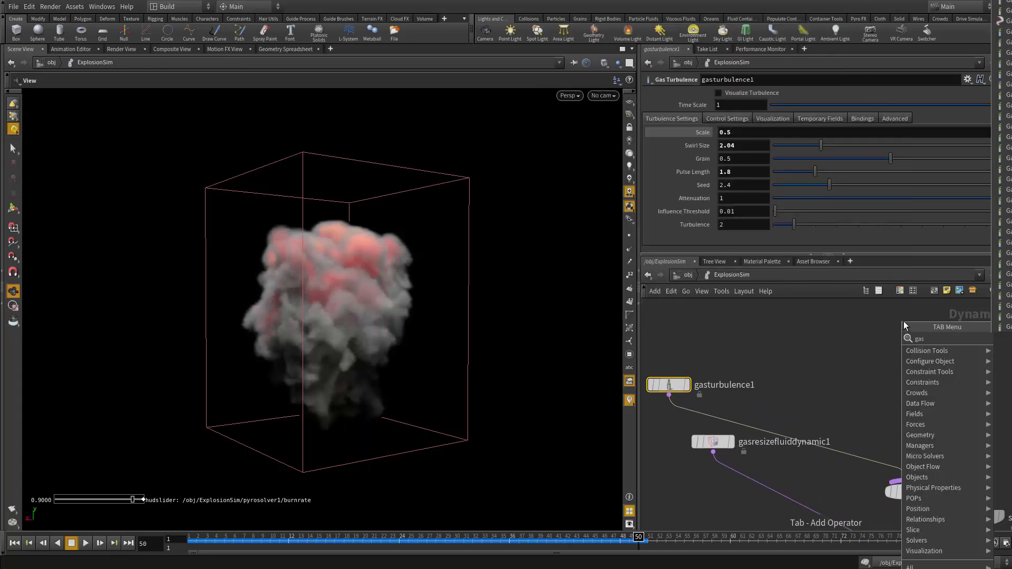
pyautogui.write(' dis')
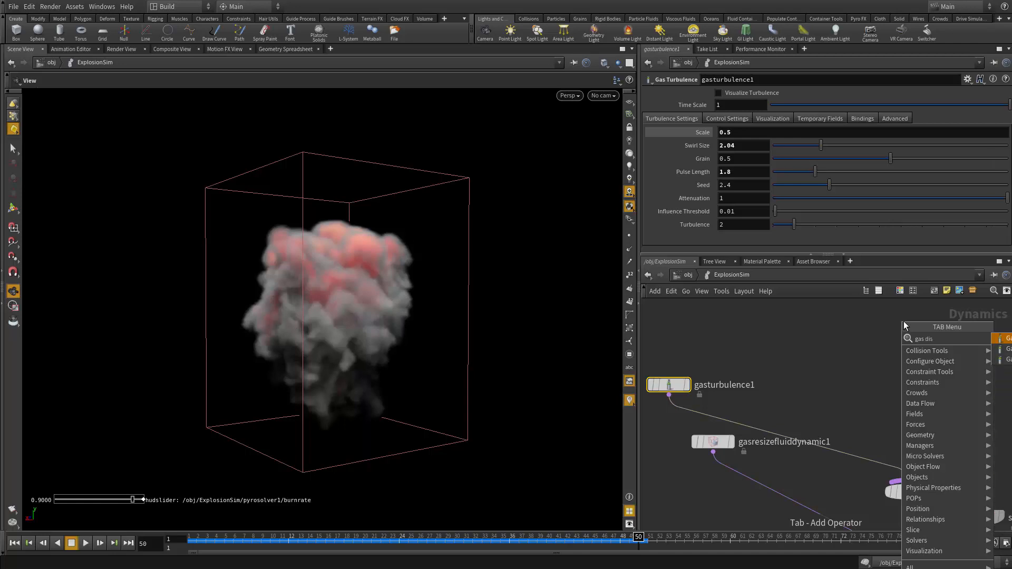
pyautogui.press('Return')
pyautogui.click(903, 321)
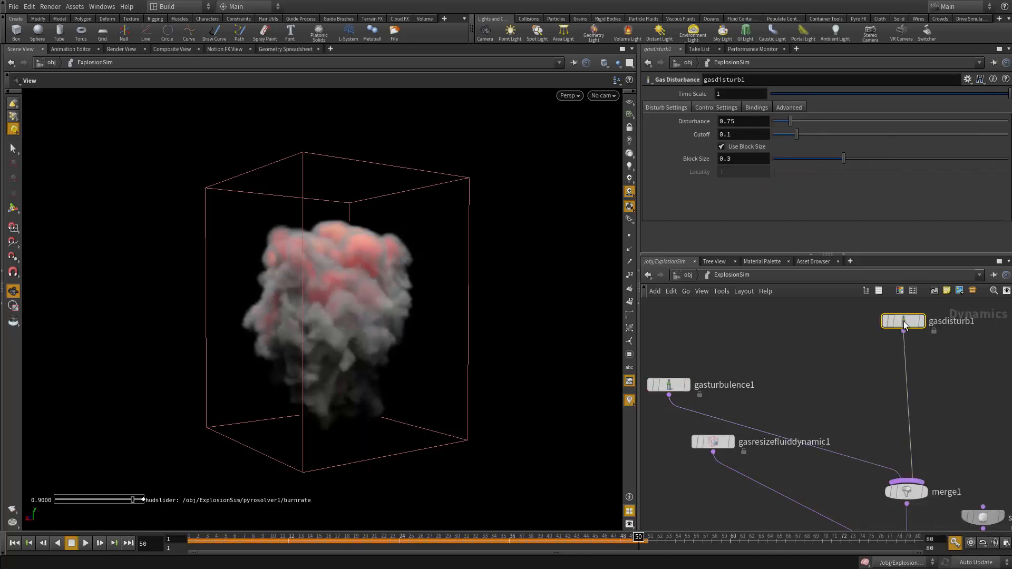
pyautogui.moveTo(904, 324); pyautogui.dragTo(810, 340)
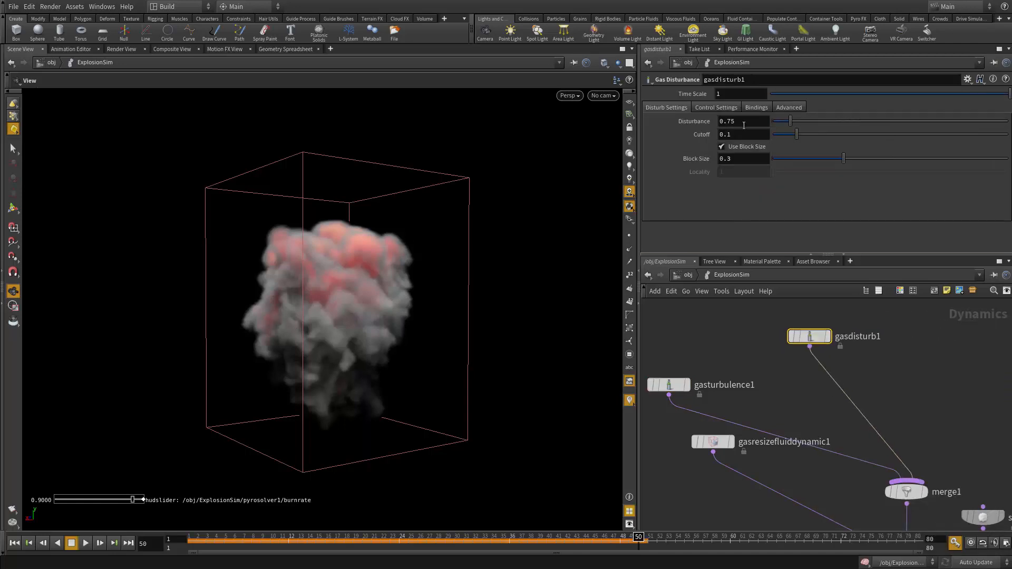
# - Rerun the explosion simulation with the new Gas Disturbance node from the first frame to about frame 58
pyautogui.click(16, 543)
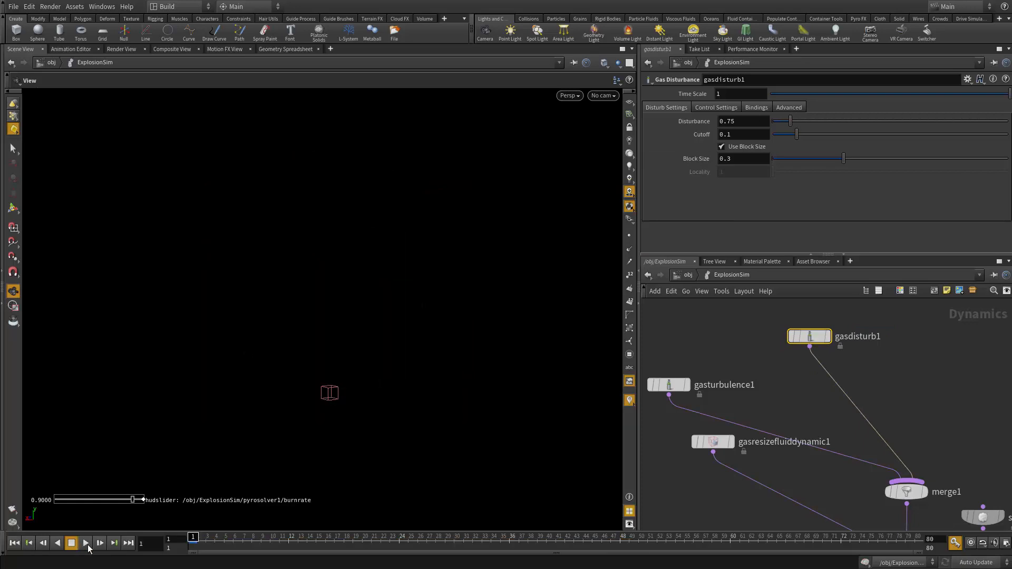
pyautogui.click(86, 543)
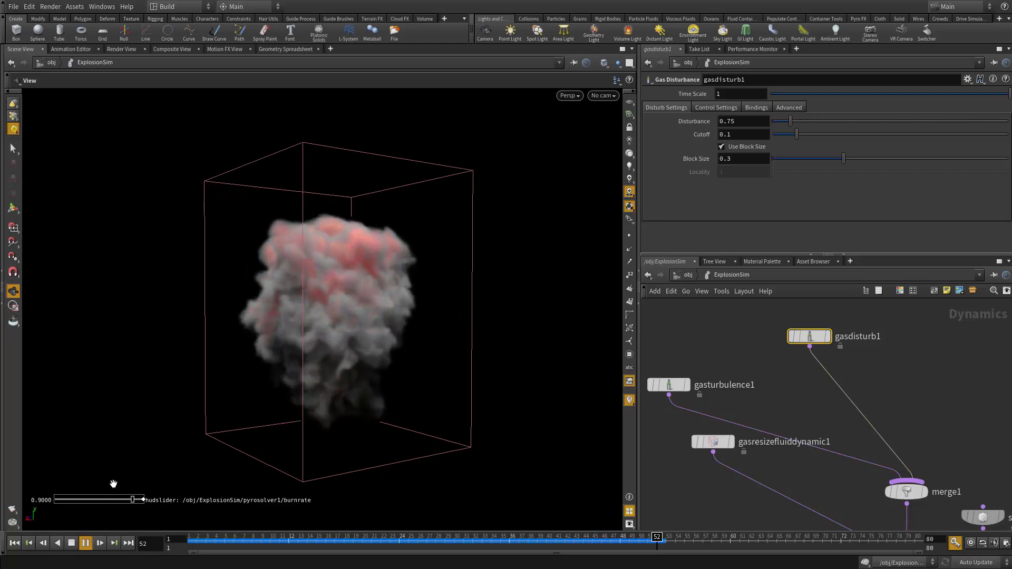
pyautogui.click(71, 543)
pyautogui.moveTo(454, 383); pyautogui.dragTo(418, 375)
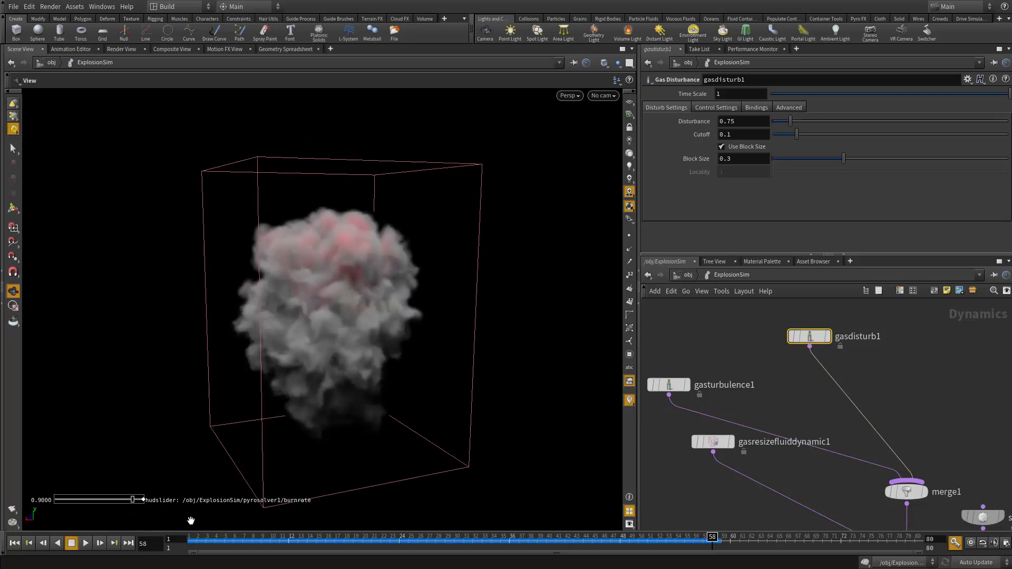
# - Scrub through the cached simulation to frame 34 and examine the explosion's shape from several sides
pyautogui.click(263, 542)
pyautogui.moveTo(305, 526); pyautogui.dragTo(816, 526)
pyautogui.moveTo(491, 522)
pyautogui.mouseDown()
pyautogui.moveTo(245, 525)
pyautogui.moveTo(516, 523)
pyautogui.moveTo(234, 524)
pyautogui.moveTo(506, 524)
pyautogui.moveTo(413, 525)
pyautogui.moveTo(481, 524)
pyautogui.mouseUp()
pyautogui.moveTo(517, 485); pyautogui.dragTo(488, 450)
pyautogui.moveTo(325, 315); pyautogui.dragTo(267, 287)
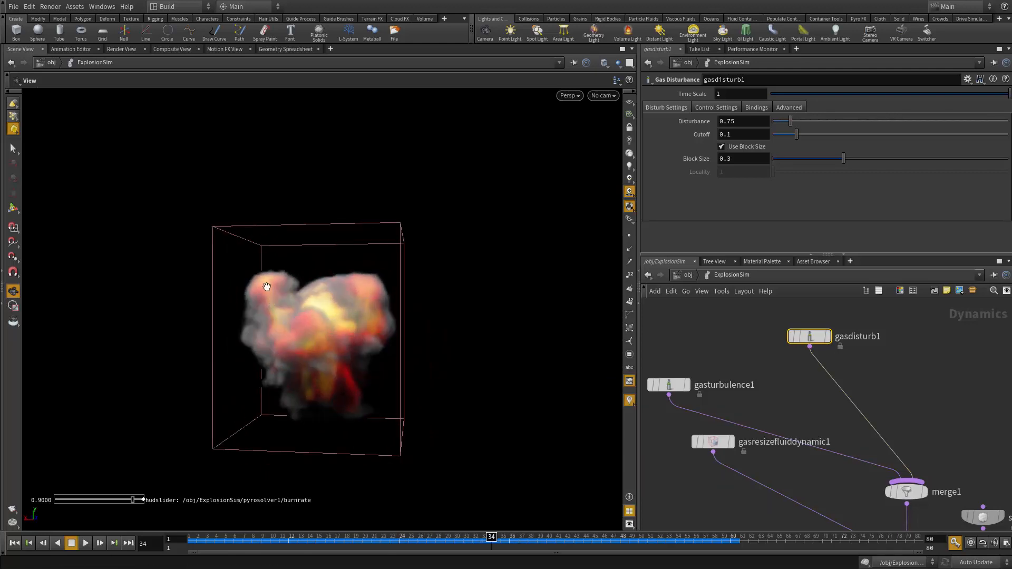
# - Go up to the object level, enter the Emitter geometry network, and display its edit1 node
pyautogui.moveTo(738, 360); pyautogui.dragTo(767, 357, button='middle')
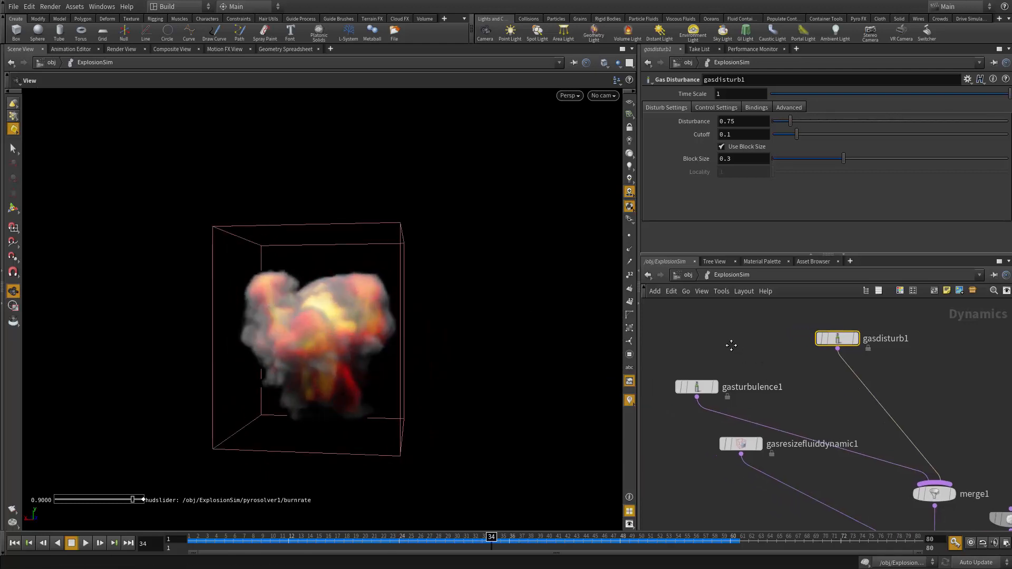
pyautogui.click(688, 275)
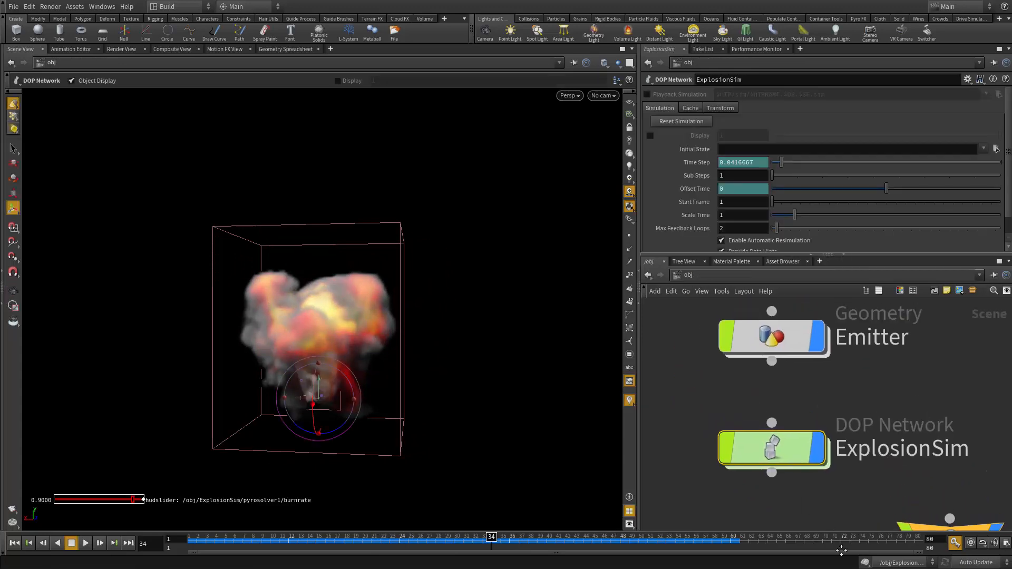
pyautogui.doubleClick(777, 382)
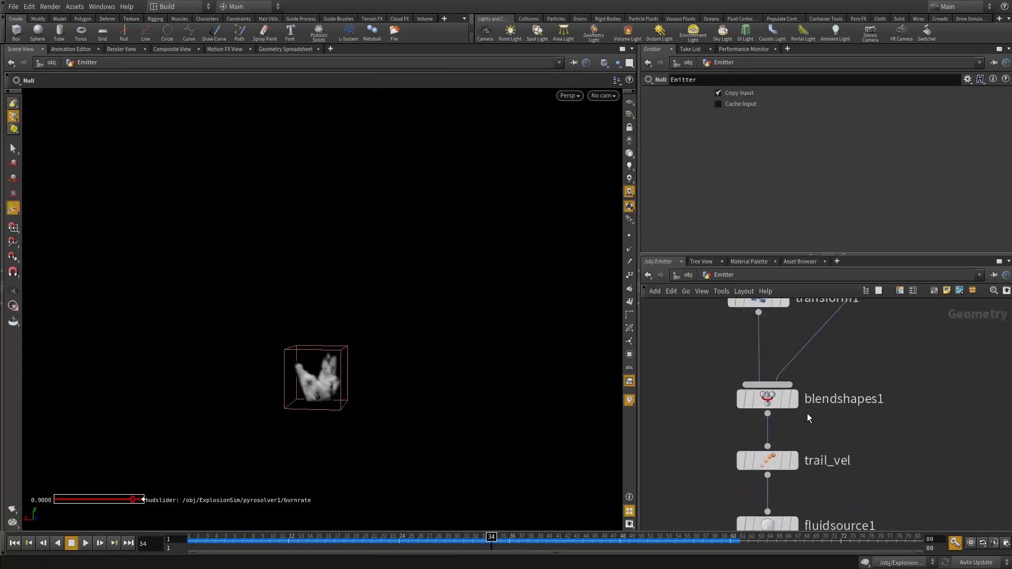
pyautogui.scroll(5, 887, 400)
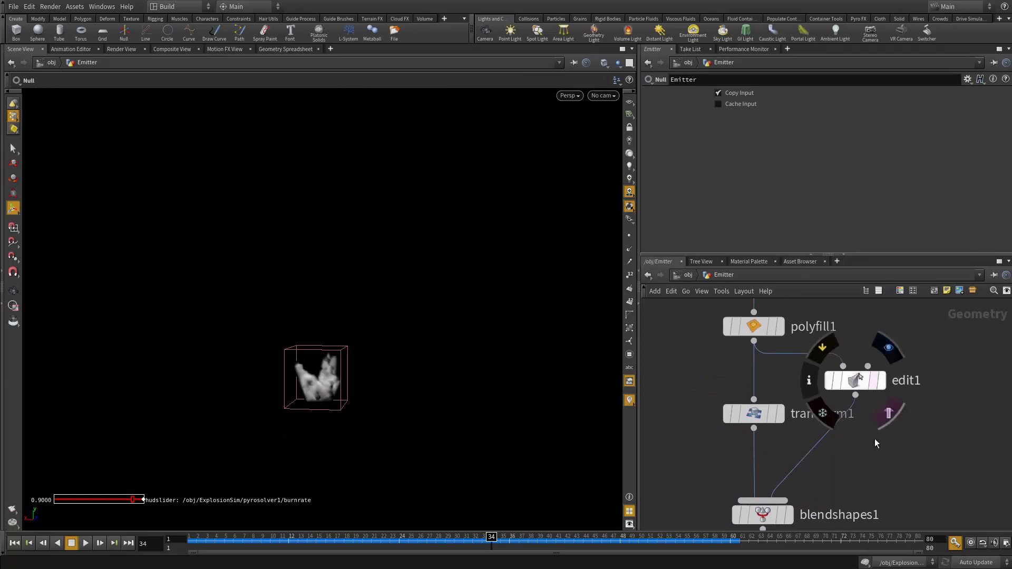
pyautogui.moveTo(884, 387); pyautogui.dragTo(811, 413, button='middle')
pyautogui.click(810, 413)
pyautogui.press('Escape')
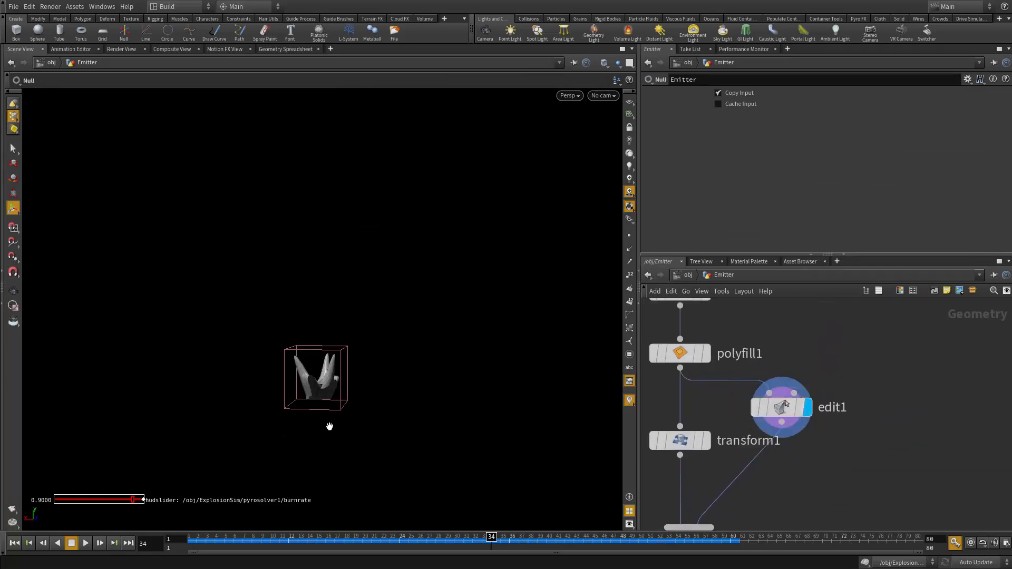
# - Try to pull down a spike tip of the emitter shape by moving a single selected point
pyautogui.moveTo(330, 425); pyautogui.dragTo(581, 442)
pyautogui.press('s')
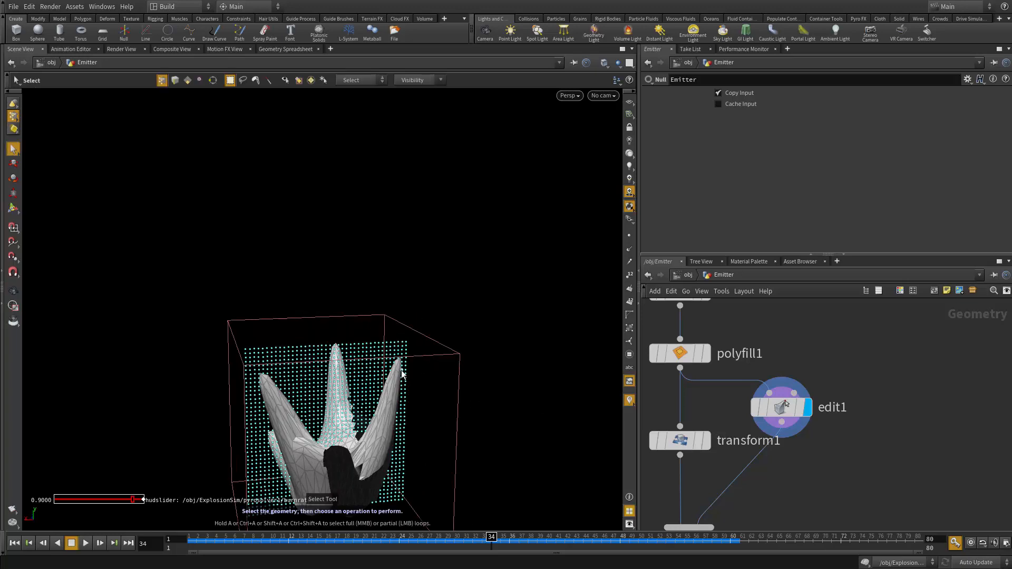
pyautogui.press('Escape')
pyautogui.moveTo(463, 379); pyautogui.dragTo(492, 358, button='right')
pyautogui.press('t')
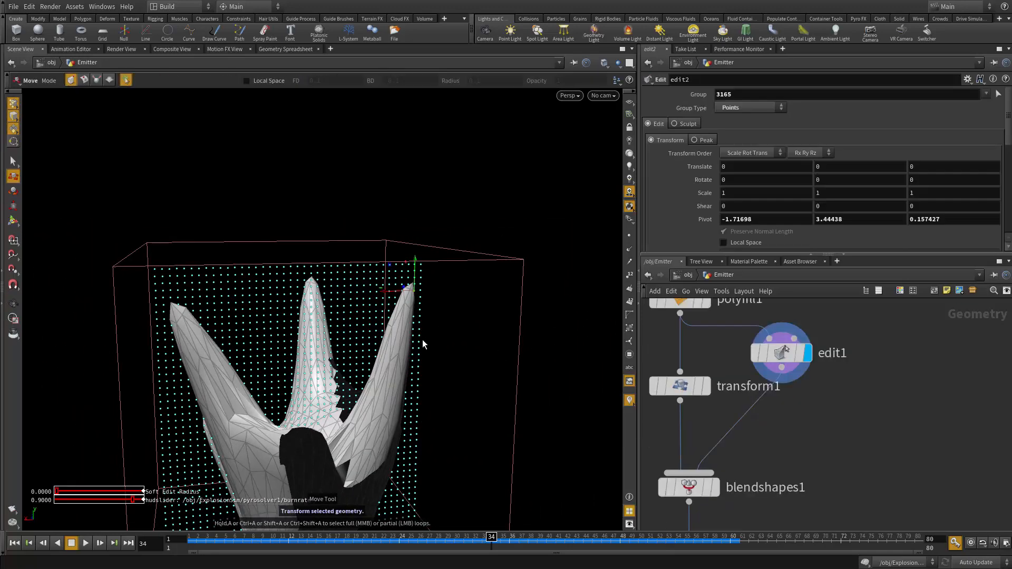
pyautogui.scroll(4, 434, 337)
pyautogui.moveTo(415, 264); pyautogui.dragTo(423, 299)
# - Activate the edit1 node and select the tip point of the outer spike with a soft edit radius of about 1.12
pyautogui.click(779, 352)
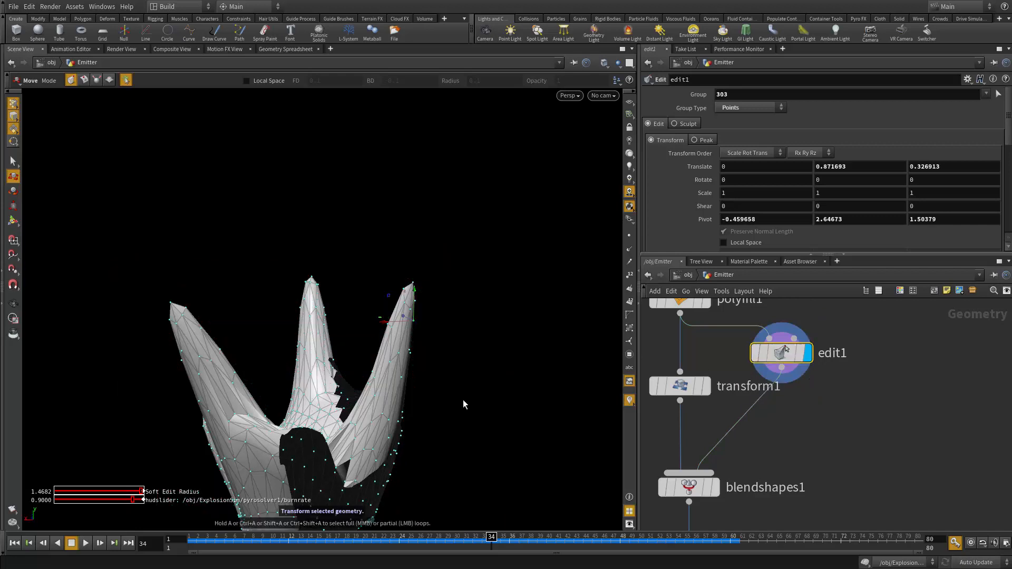
pyautogui.click(412, 285)
pyautogui.scroll(-3, 414, 284)
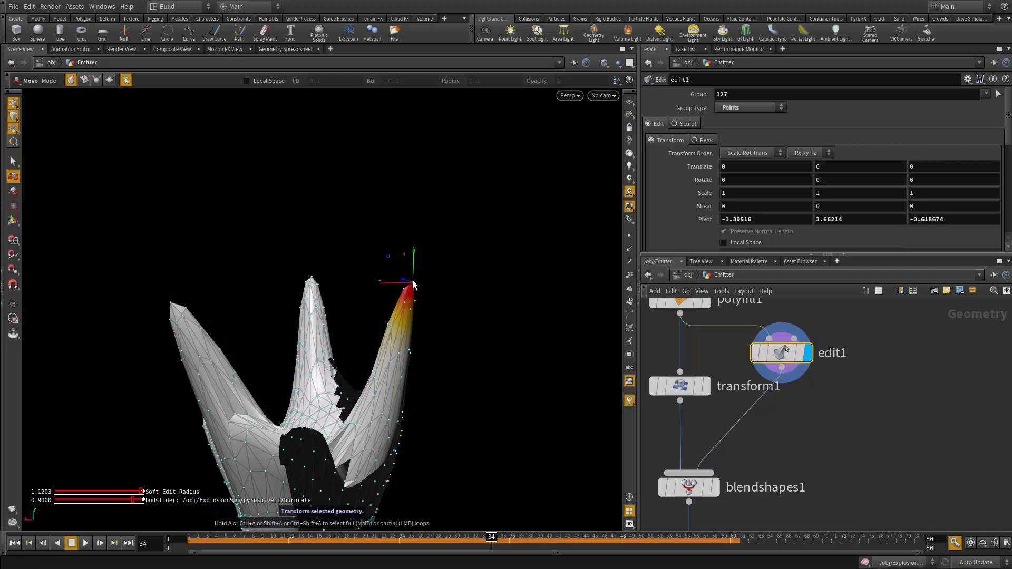
# - Try to lower the selected spike tip with the small soft edit radius, and undo the move
pyautogui.press('s')
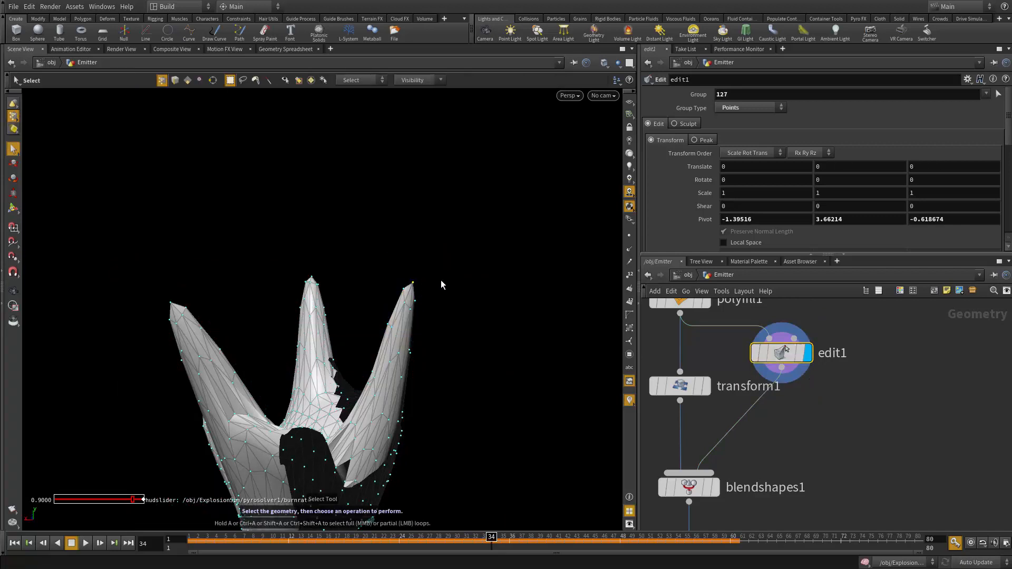
pyautogui.press('t')
pyautogui.moveTo(410, 285); pyautogui.dragTo(409, 343)
pyautogui.hotkey('ctrl', 'z')
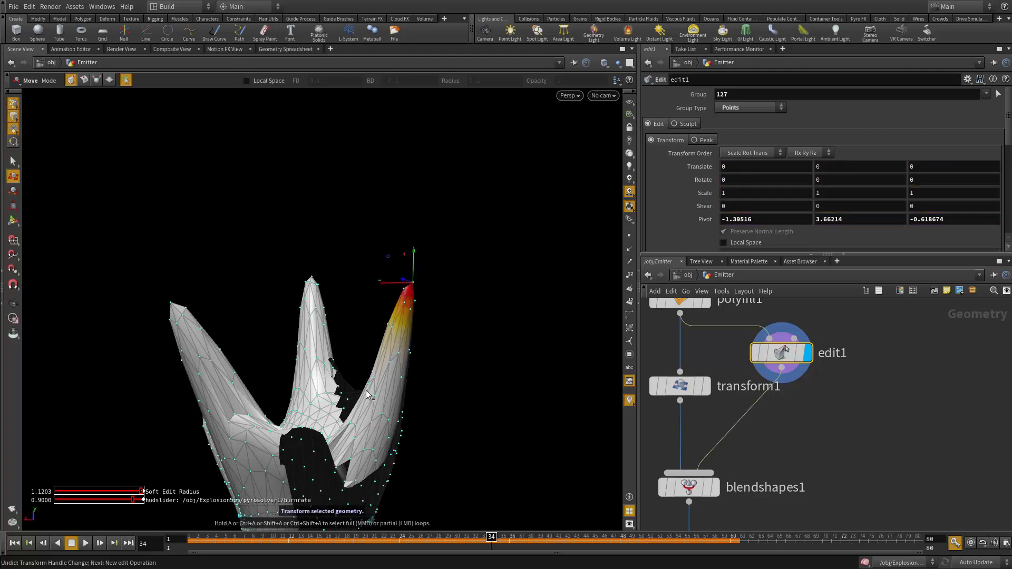
# - Increase the Soft Edit Radius to about 3.03, pull the outer spike's tip down by about 1.67, and reshape the middle spike's tip
pyautogui.scroll(6, 411, 315)
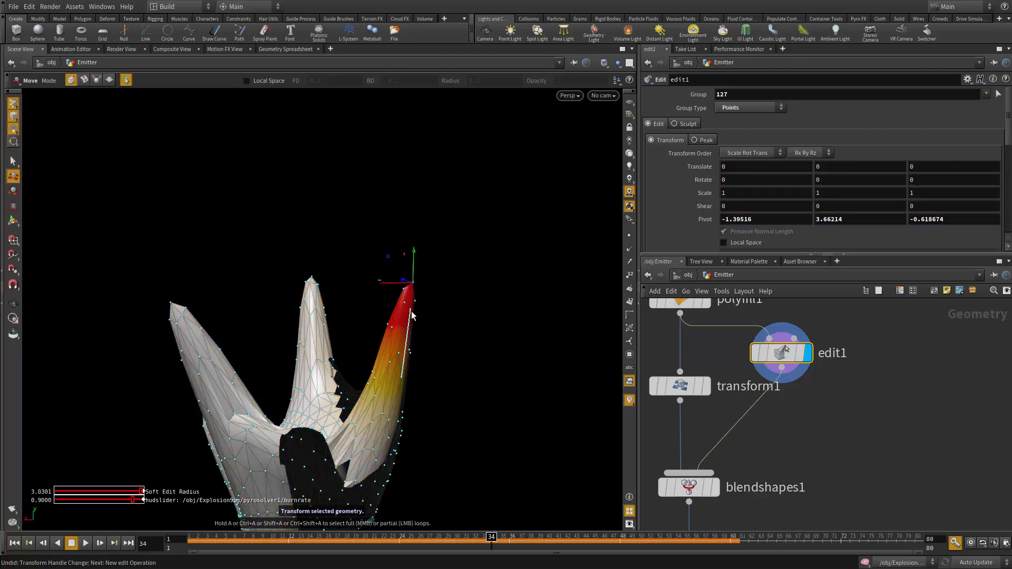
pyautogui.moveTo(411, 313); pyautogui.dragTo(406, 408)
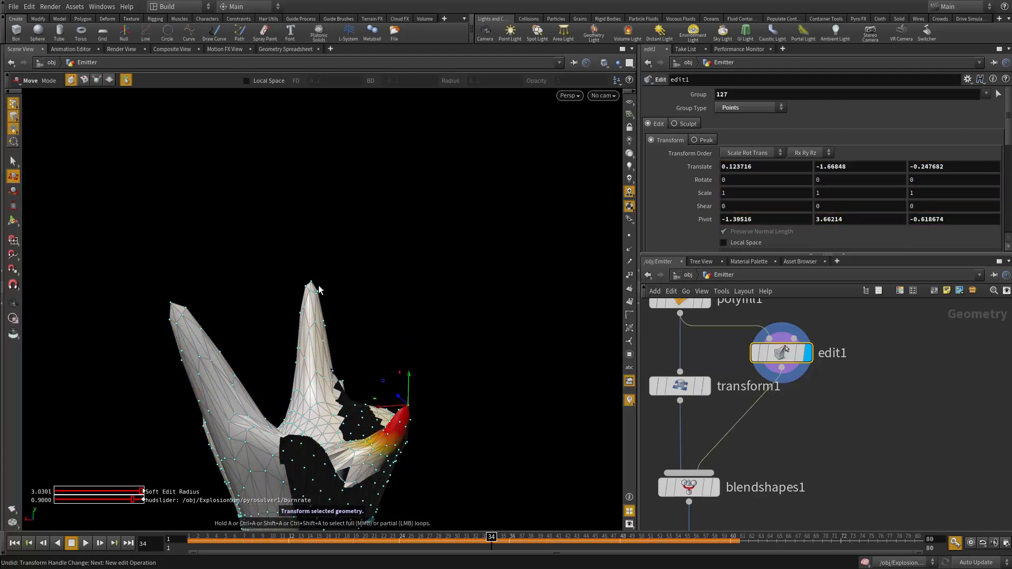
pyautogui.moveTo(312, 291); pyautogui.dragTo(369, 371)
pyautogui.click(287, 368)
pyautogui.press('Escape')
# - Return to the ExplosionSim network and resimulate the explosion from the first frame to about frame 40
pyautogui.press('u')
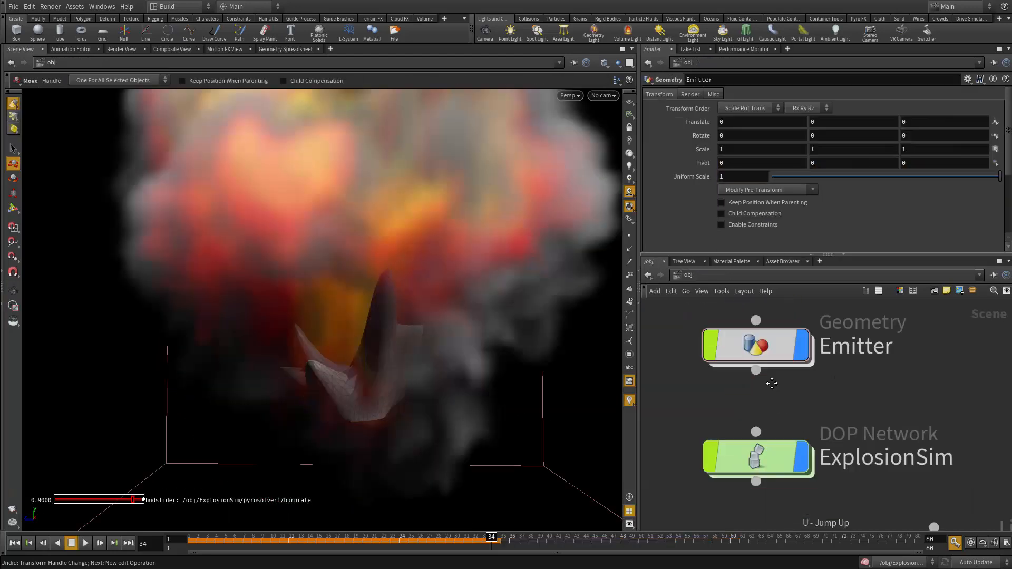
pyautogui.doubleClick(745, 442)
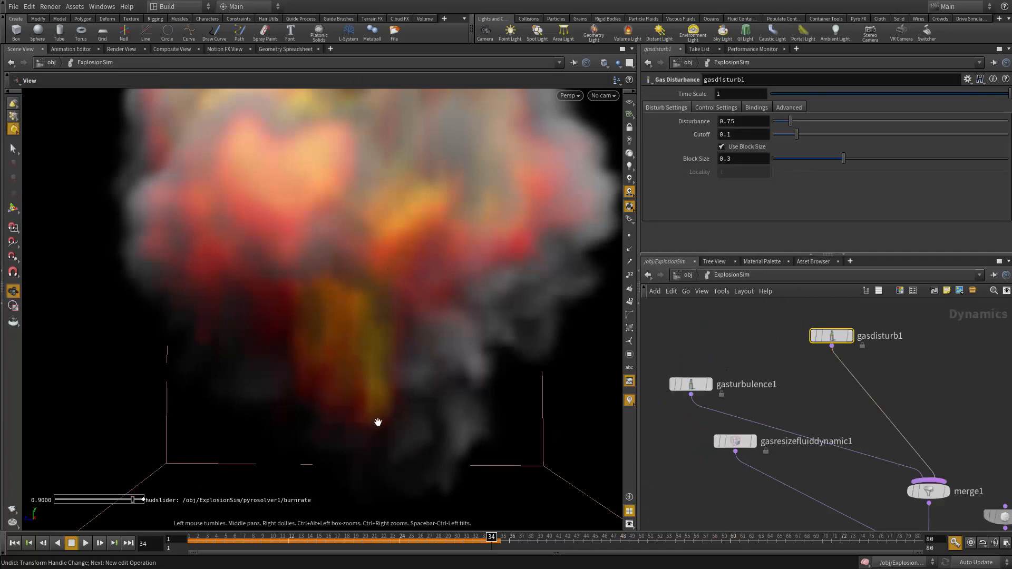
pyautogui.moveTo(301, 397); pyautogui.dragTo(193, 409)
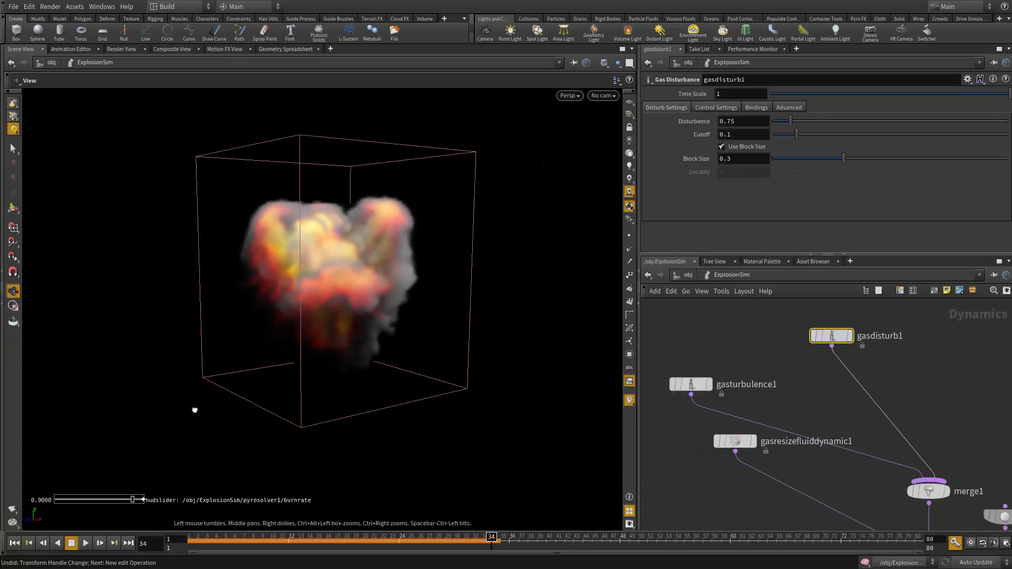
pyautogui.click(15, 544)
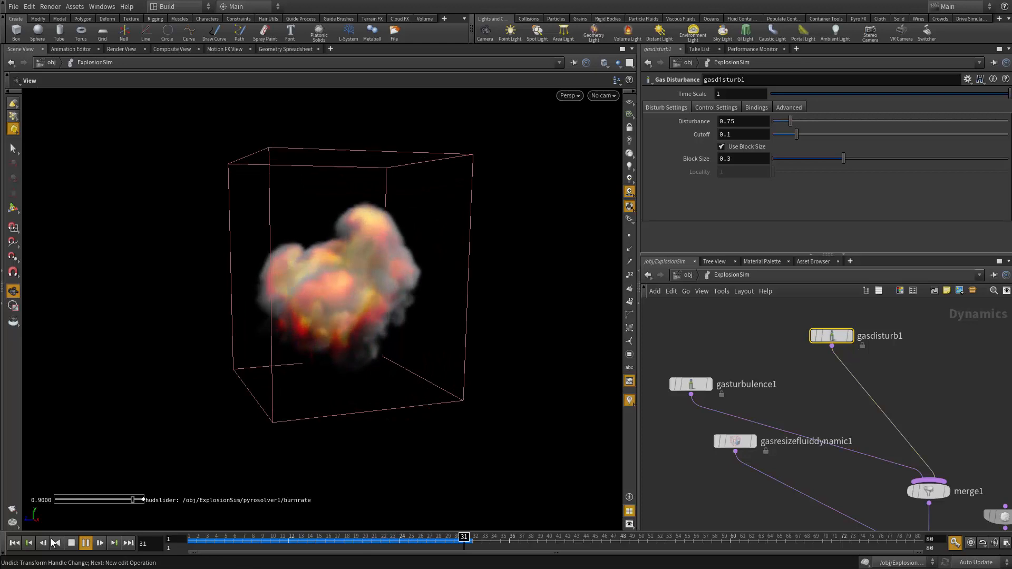
pyautogui.click(72, 543)
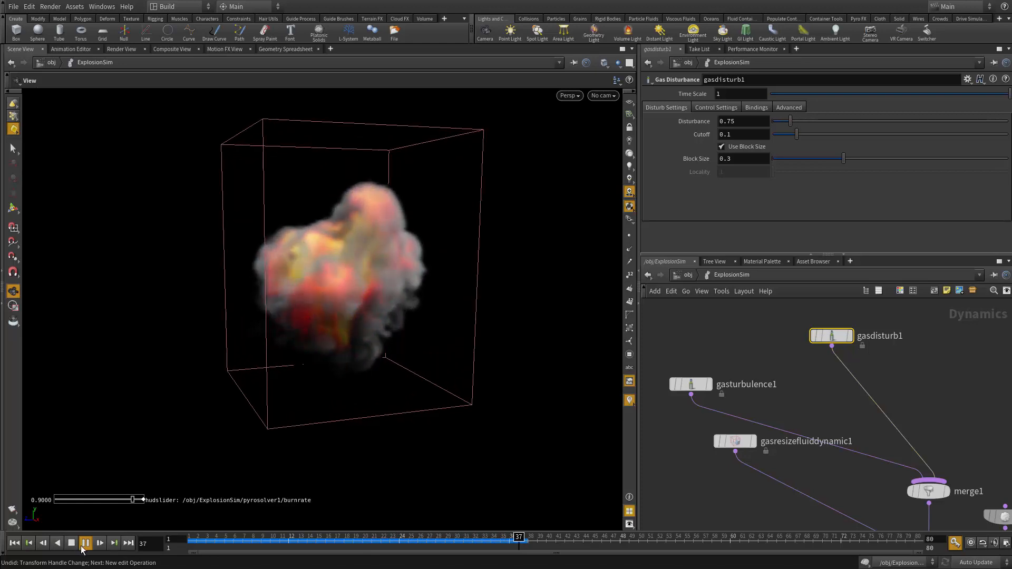
# - Orbit the explosion and scrub the timeline to frame 39 to examine the effect of the reshaped emitter
pyautogui.moveTo(231, 369); pyautogui.dragTo(309, 235)
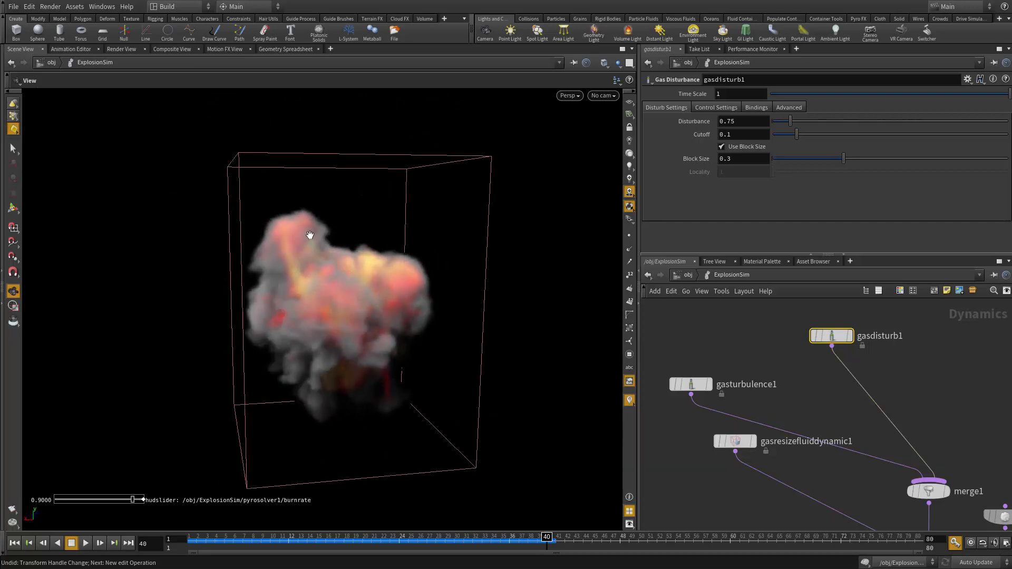
pyautogui.moveTo(295, 539); pyautogui.dragTo(582, 537)
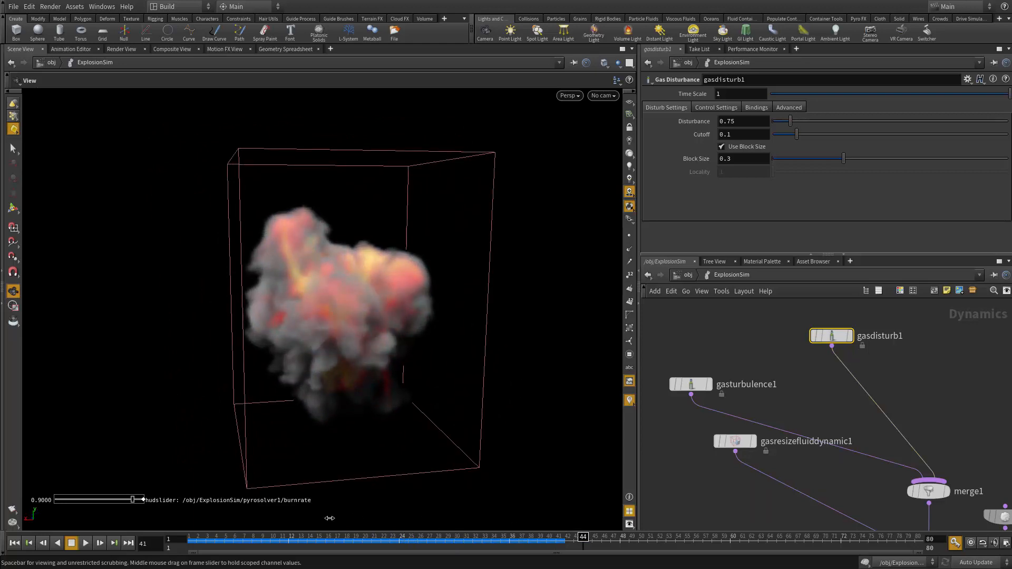
pyautogui.moveTo(344, 538); pyautogui.dragTo(537, 538)
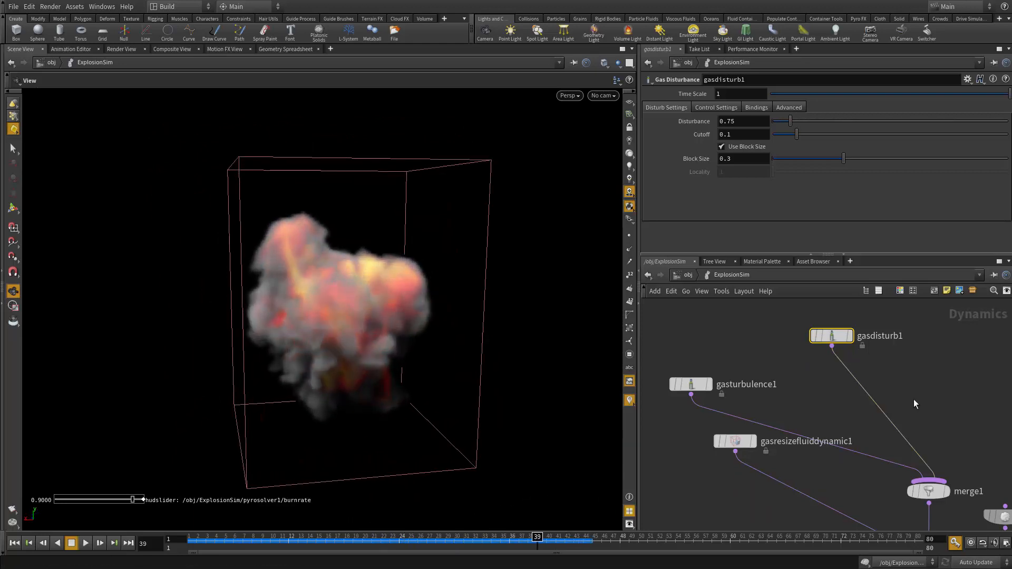
# - Set gasdisturb1's Disturbance to 1.2 and rerun the simulation from the first frame to frame 47
pyautogui.moveTo(913, 400); pyautogui.dragTo(832, 433, button='middle')
pyautogui.moveTo(749, 371); pyautogui.dragTo(758, 355)
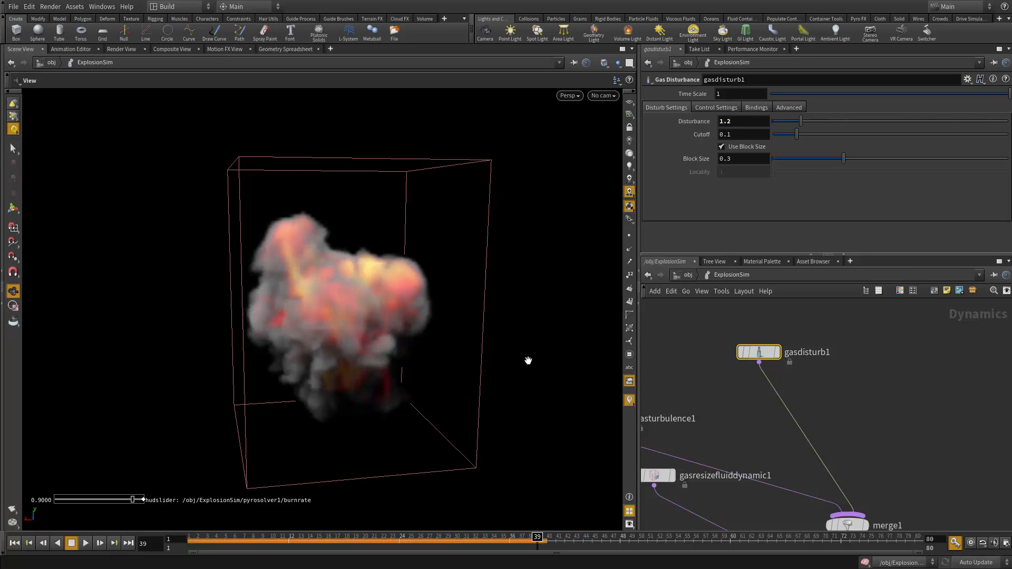
pyautogui.click(13, 546)
pyautogui.press('Up')
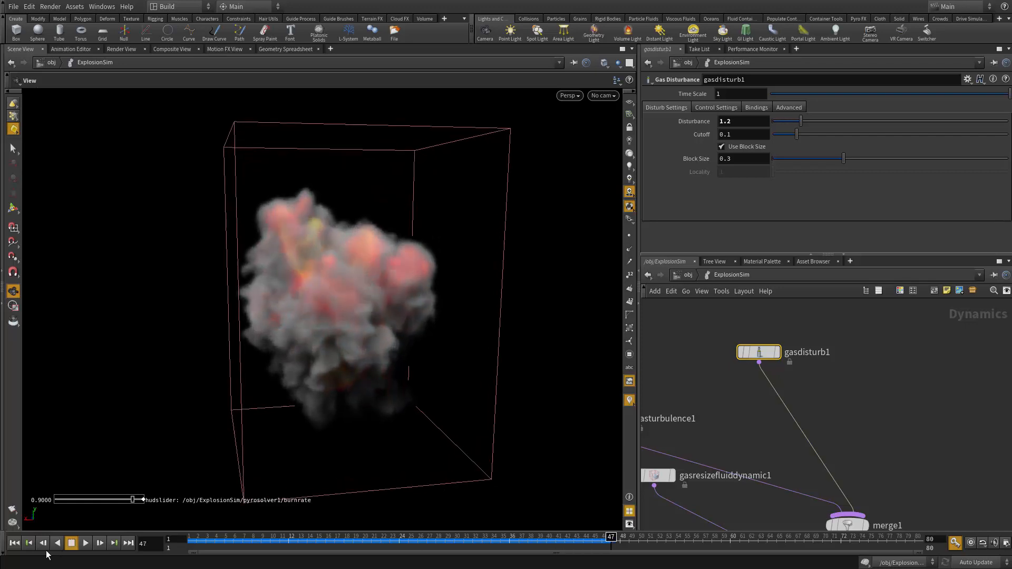
# - Render a viewport flipbook of the explosion from the first frame, review its playback, and cancel the render around frame 70
pyautogui.click(14, 547)
pyautogui.click(12, 511)
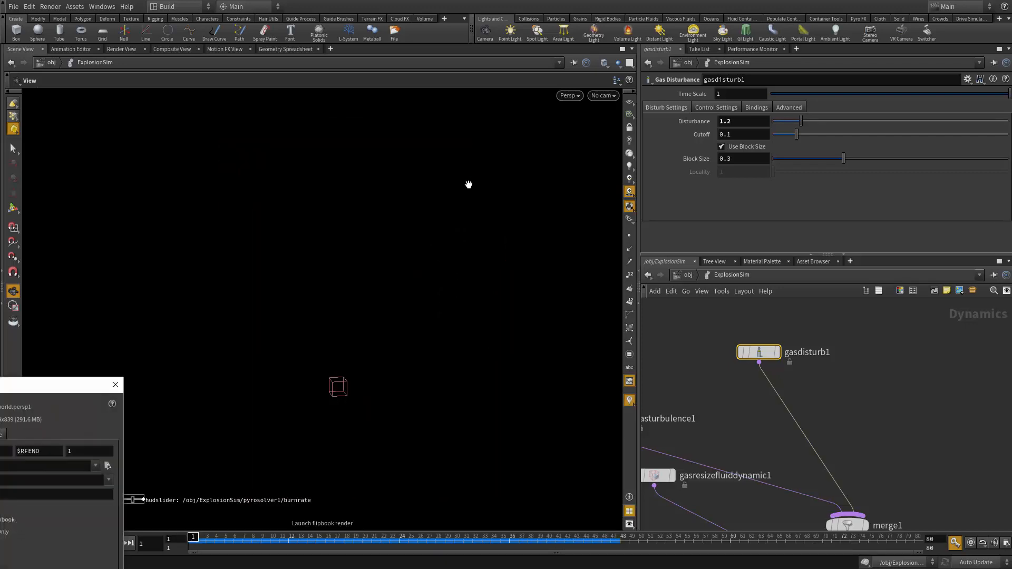
pyautogui.press('Return')
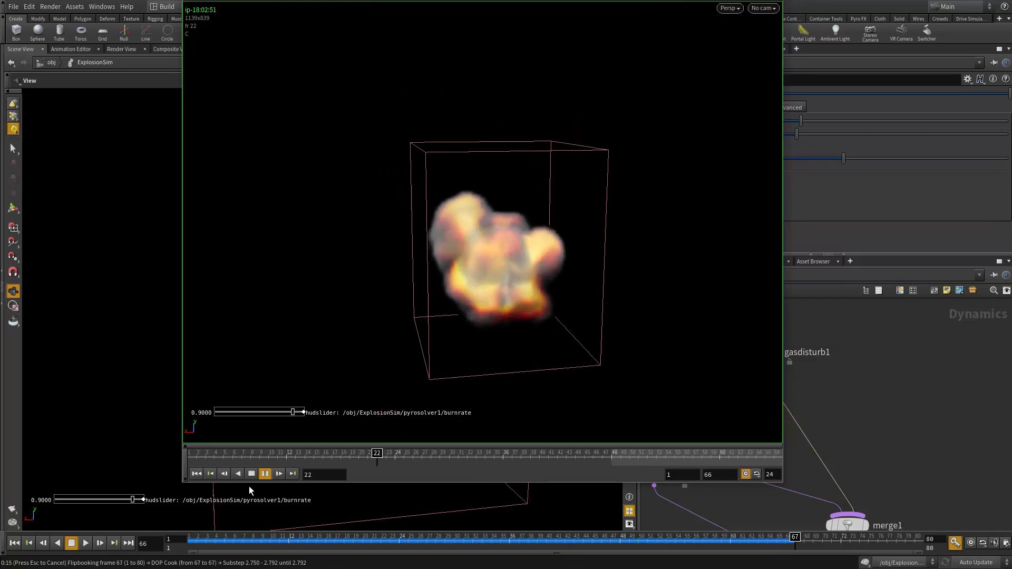
pyautogui.click(251, 473)
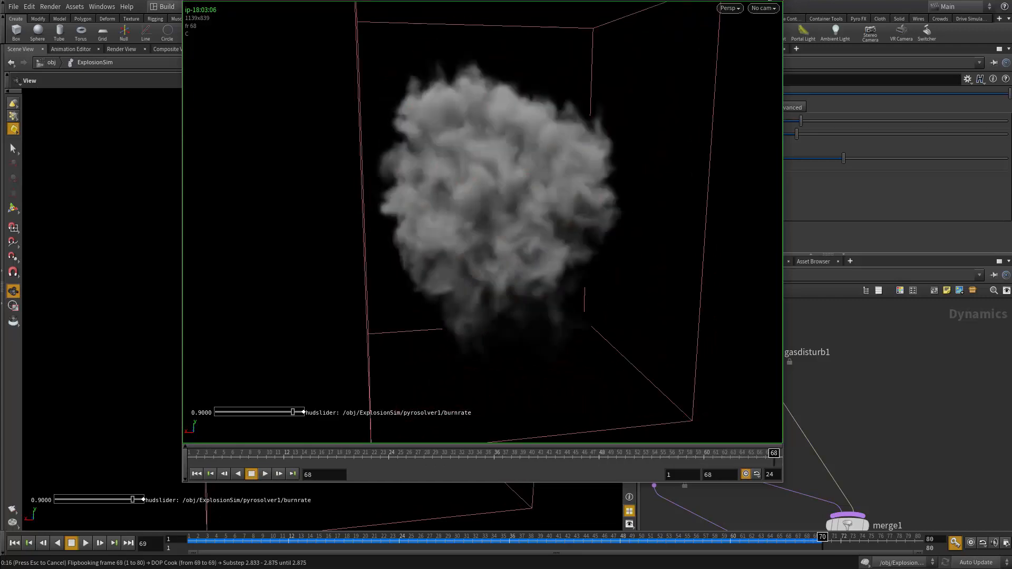
pyautogui.press('Escape')
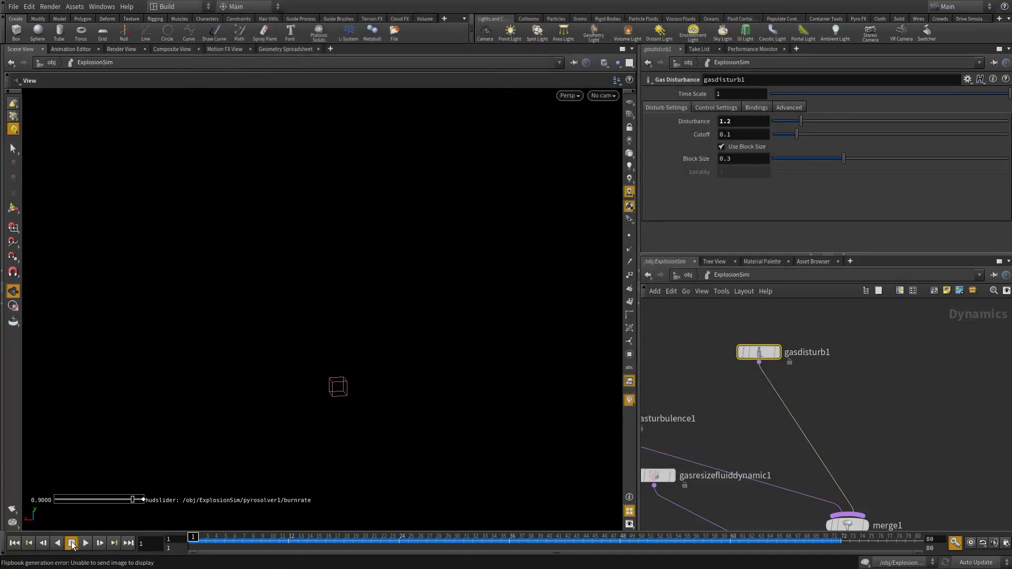
# - Move the gasdisturb1 node aside to free space above merge1 for another node
pyautogui.moveTo(838, 413); pyautogui.dragTo(834, 395, button='middle')
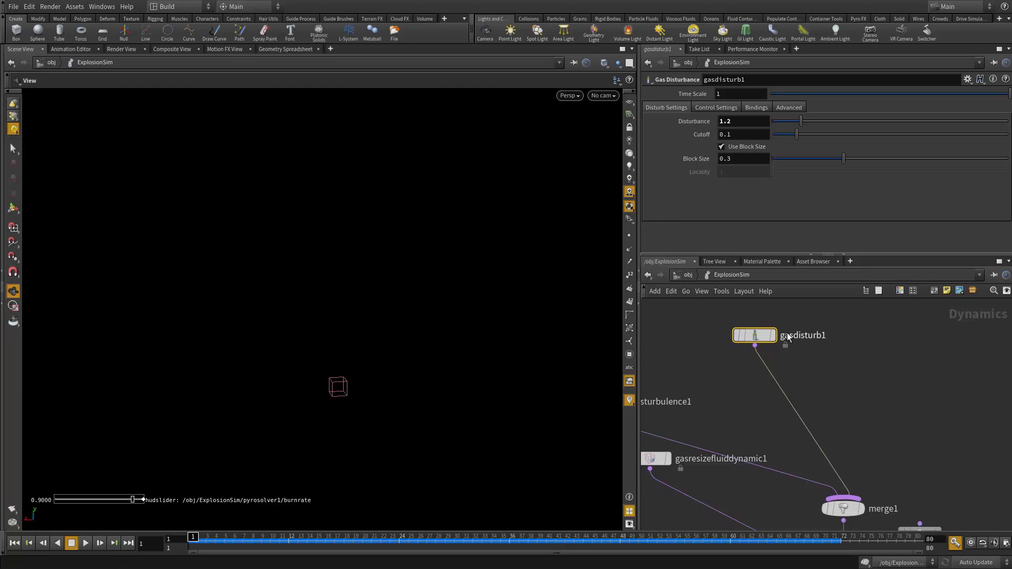
pyautogui.moveTo(765, 342); pyautogui.dragTo(725, 346)
pyautogui.moveTo(821, 384); pyautogui.dragTo(775, 390, button='middle')
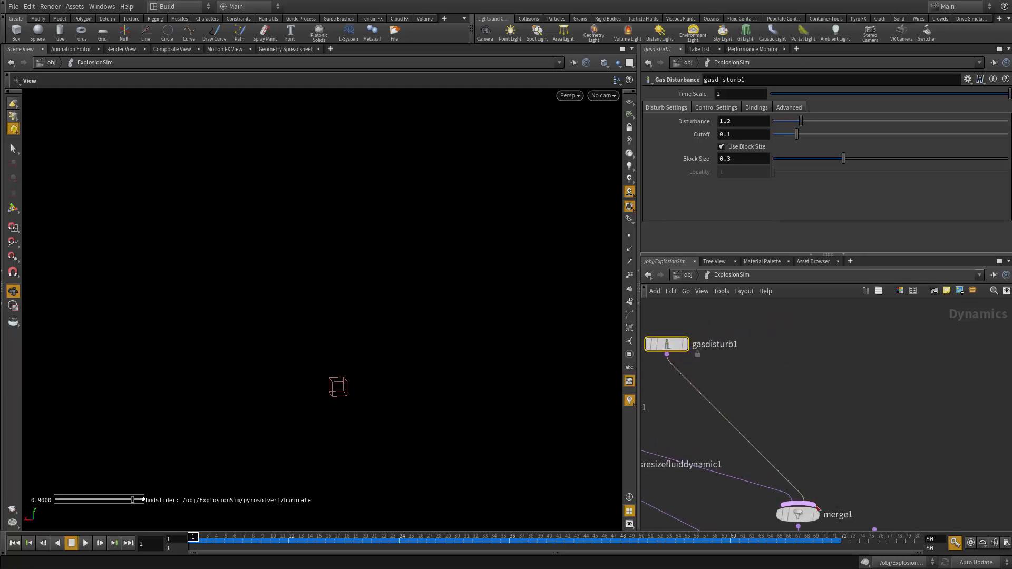
# - Add a second Gas Disturbance node above merge1, connected to merge1's input
pyautogui.moveTo(816, 508); pyautogui.dragTo(825, 314)
pyautogui.press('Tab')
pyautogui.write('gas')
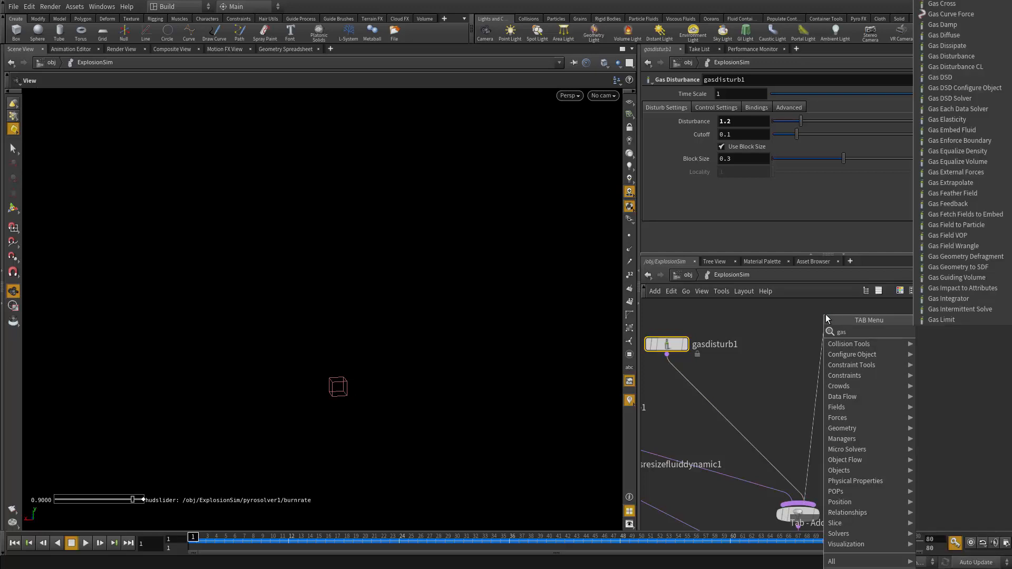
pyautogui.write(' di')
pyautogui.press('BackSpace')
pyautogui.press('BackSpace')
pyautogui.press('BackSpace')
pyautogui.write('dist')
pyautogui.press('Return')
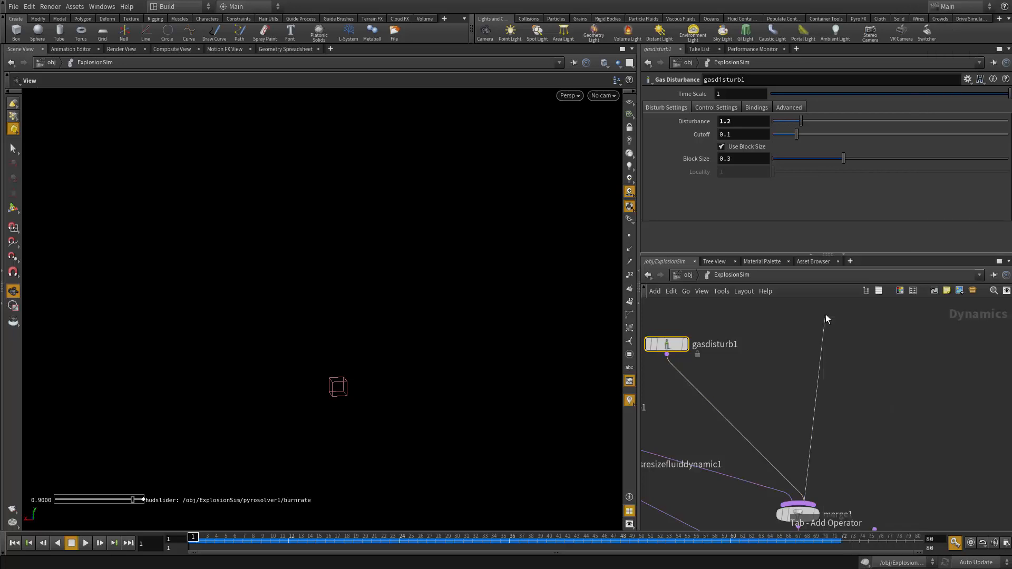
pyautogui.click(825, 314)
# - Examine pyrosolver1's shape settings and the shaping nodes inside its network, including gasdisturb, and return to the ExplosionSim level
pyautogui.scroll(-5, 913, 431)
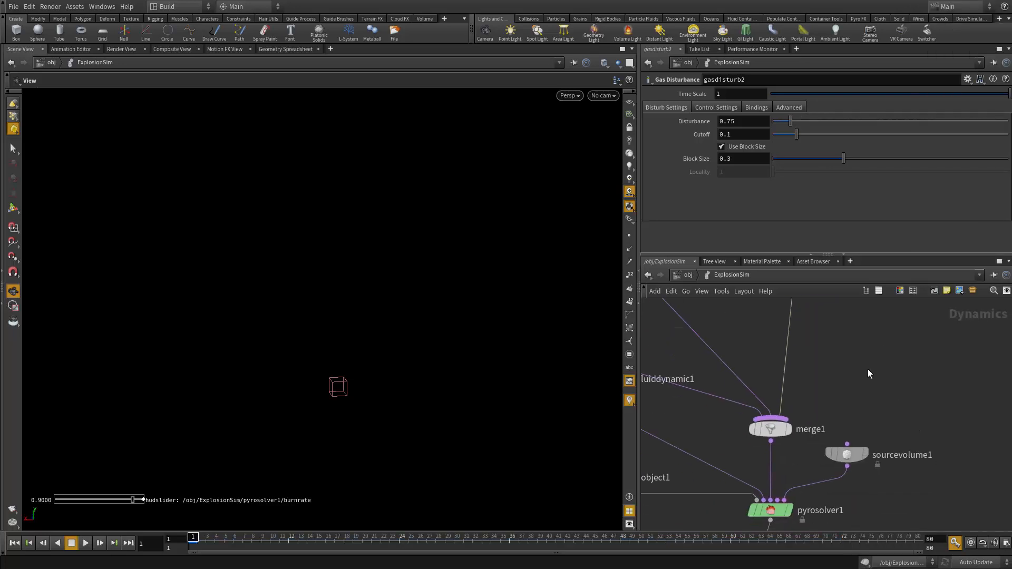
pyautogui.click(770, 466)
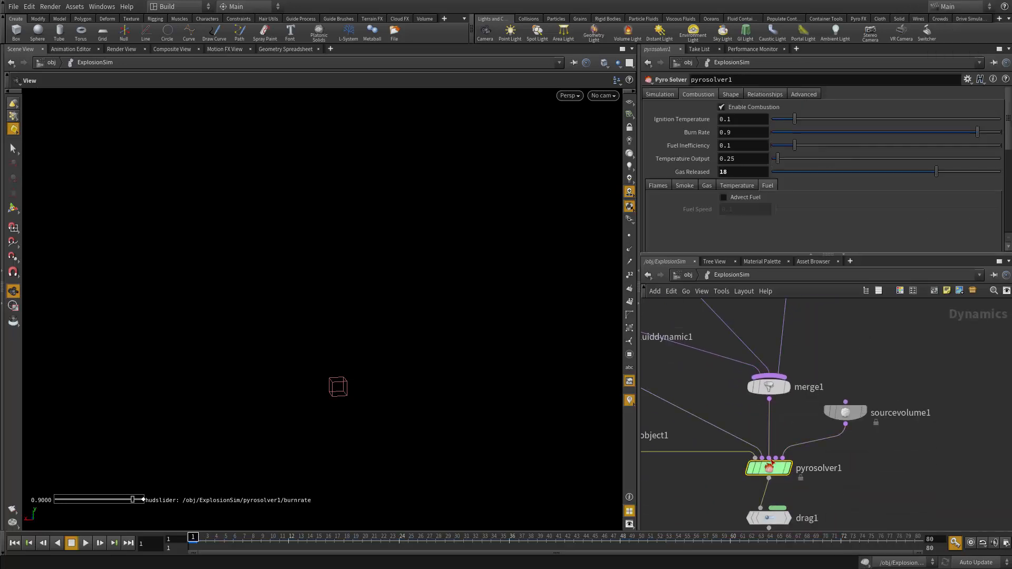
pyautogui.click(730, 95)
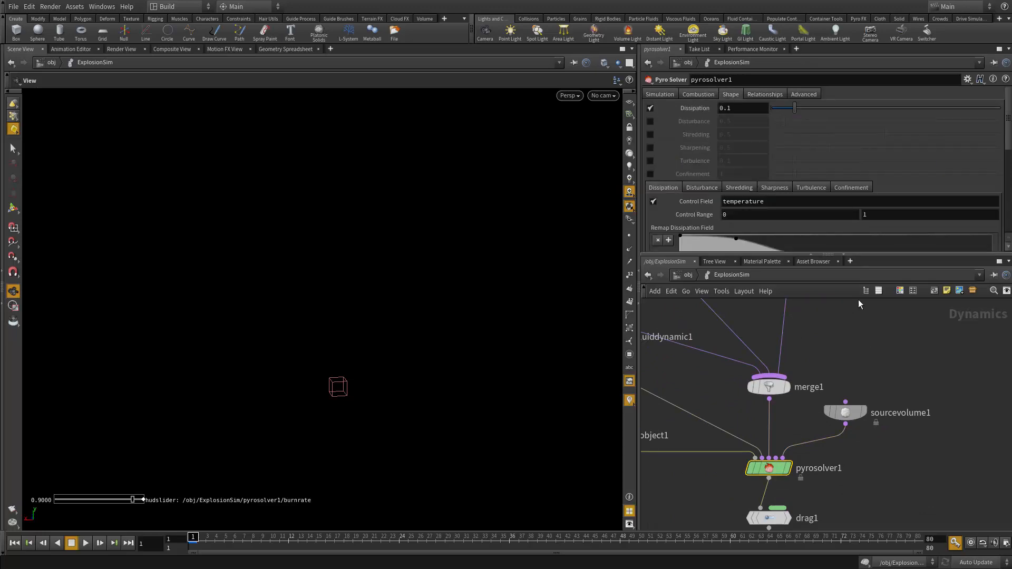
pyautogui.scroll(4, 931, 463)
pyautogui.scroll(-3, 931, 422)
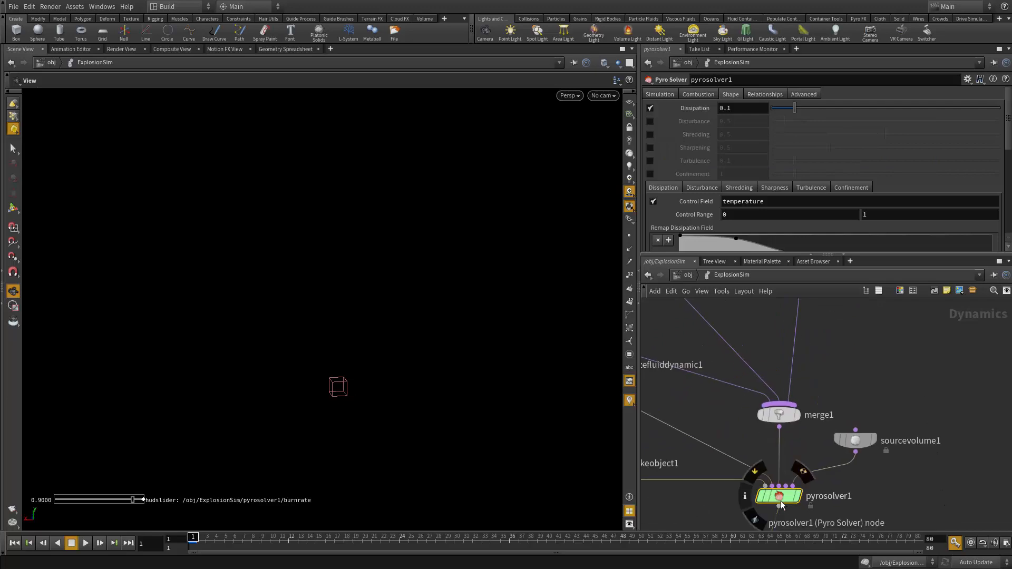
pyautogui.doubleClick(779, 497)
pyautogui.scroll(5, 759, 447)
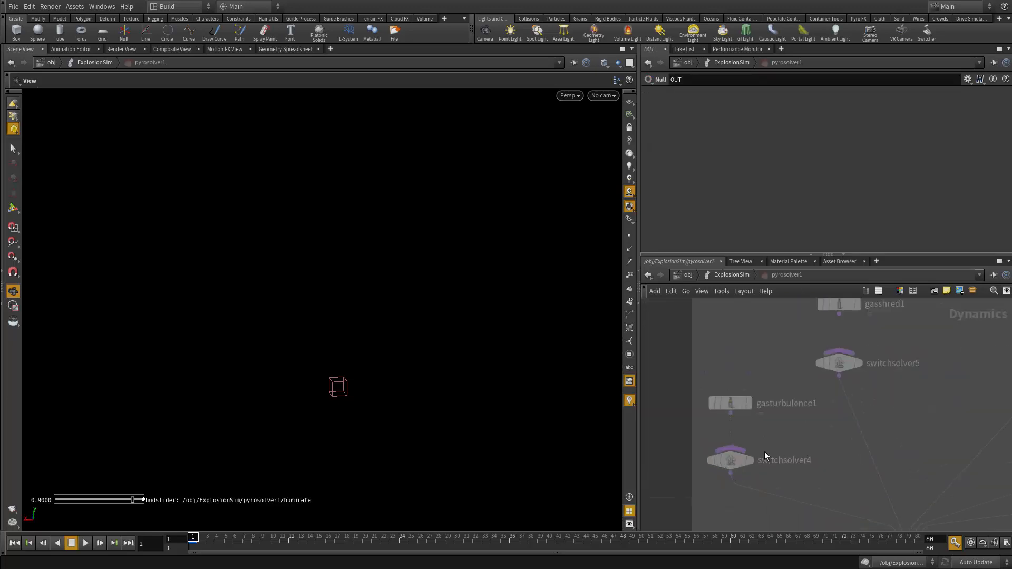
pyautogui.scroll(4, 764, 451)
pyautogui.moveTo(743, 371); pyautogui.dragTo(657, 367, button='middle')
pyautogui.scroll(-4, 854, 440)
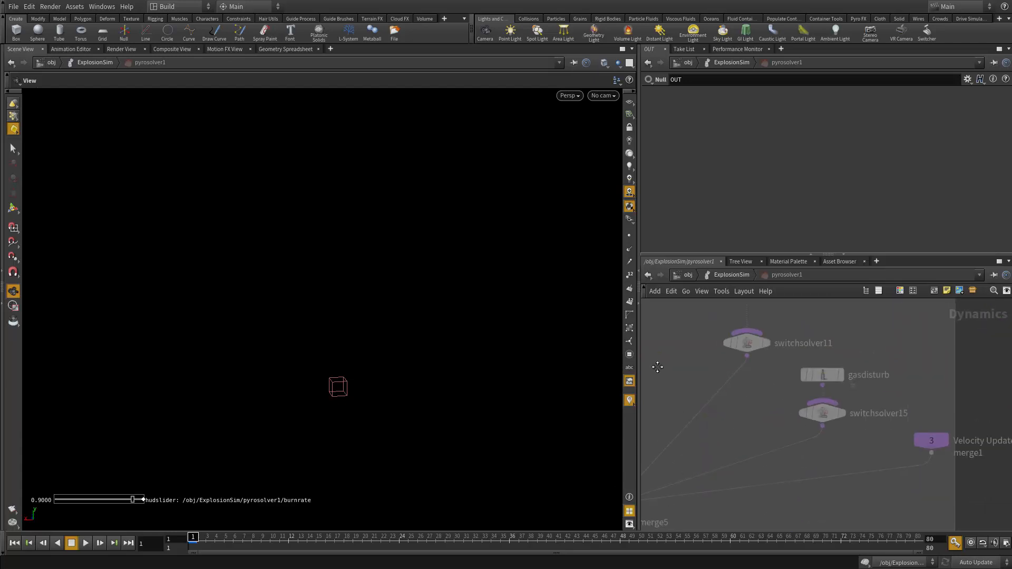
pyautogui.scroll(-3, 890, 437)
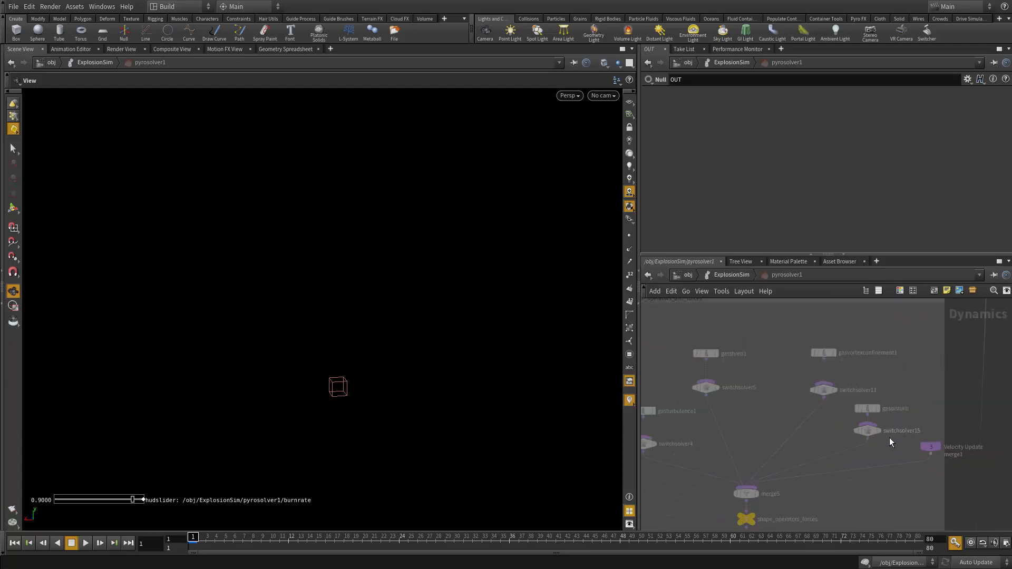
pyautogui.press('u')
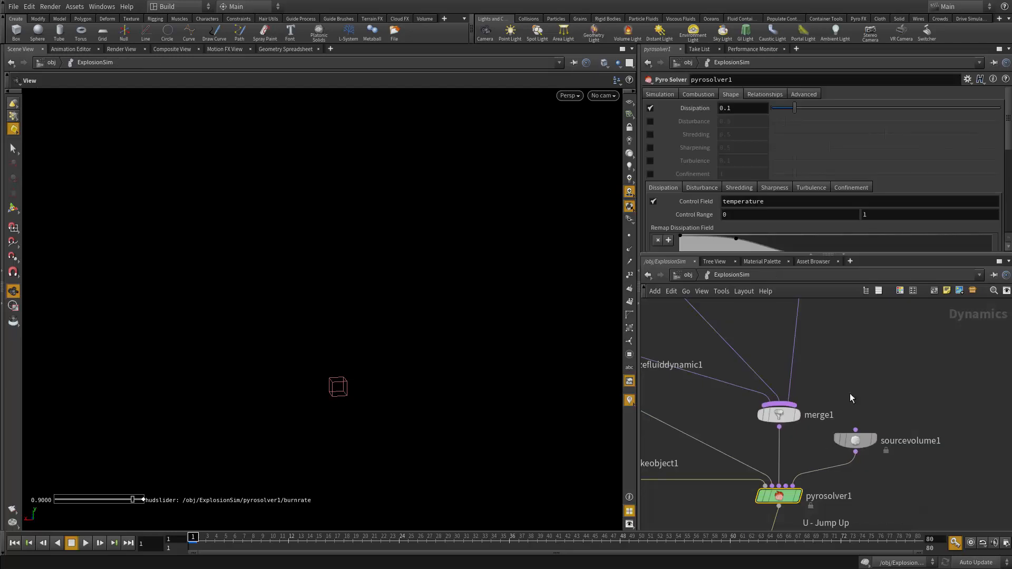
# - Move the gasdisturb1 node slightly closer to gasdisturb2 above merge1
pyautogui.scroll(2, 883, 437)
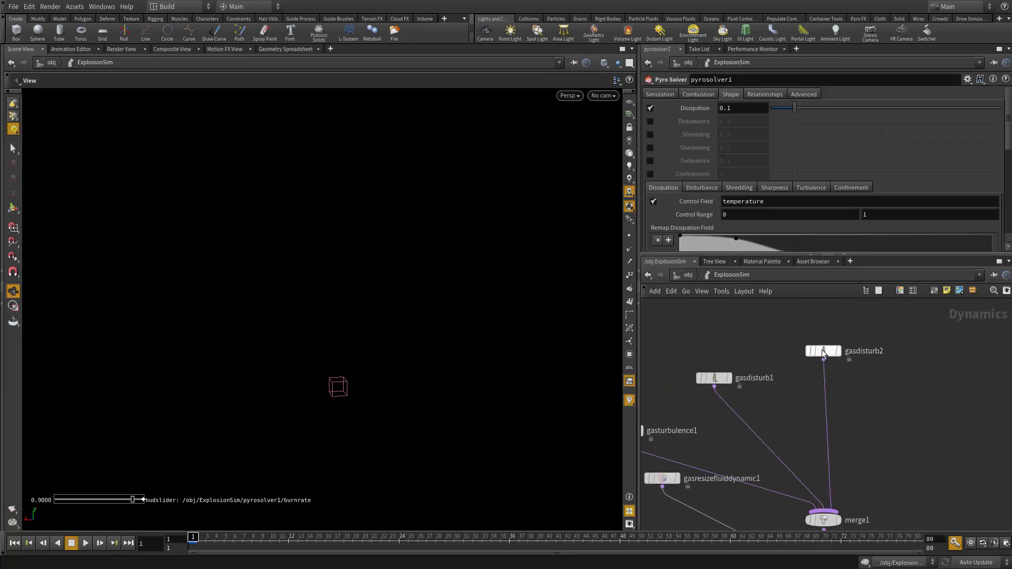
pyautogui.moveTo(844, 438); pyautogui.dragTo(845, 368, button='middle')
pyautogui.scroll(-2, 844, 371)
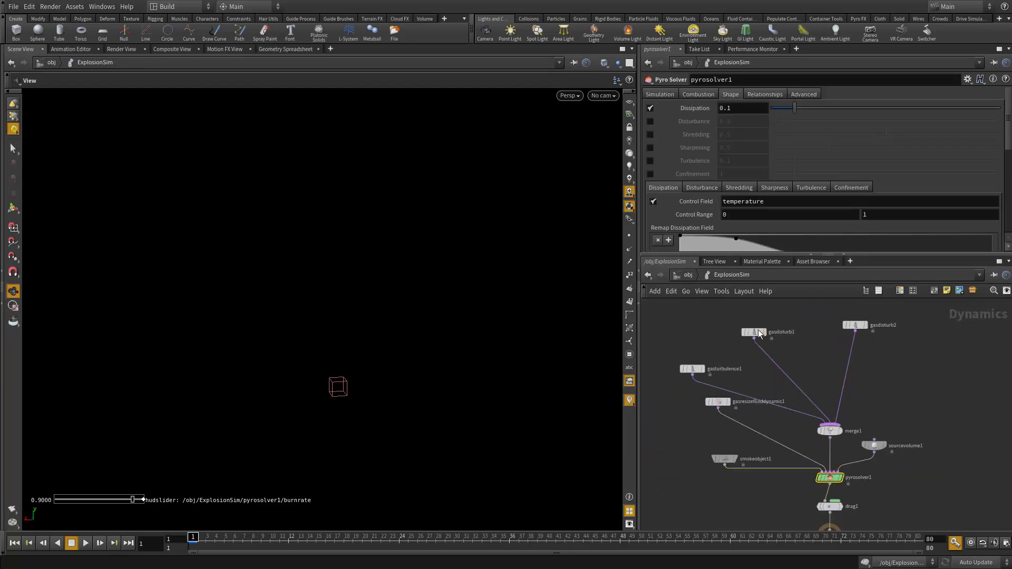
pyautogui.moveTo(753, 333); pyautogui.dragTo(777, 322)
pyautogui.scroll(2, 780, 326)
pyautogui.moveTo(791, 360); pyautogui.dragTo(742, 386, button='middle')
pyautogui.moveTo(849, 448); pyautogui.dragTo(840, 371, button='middle')
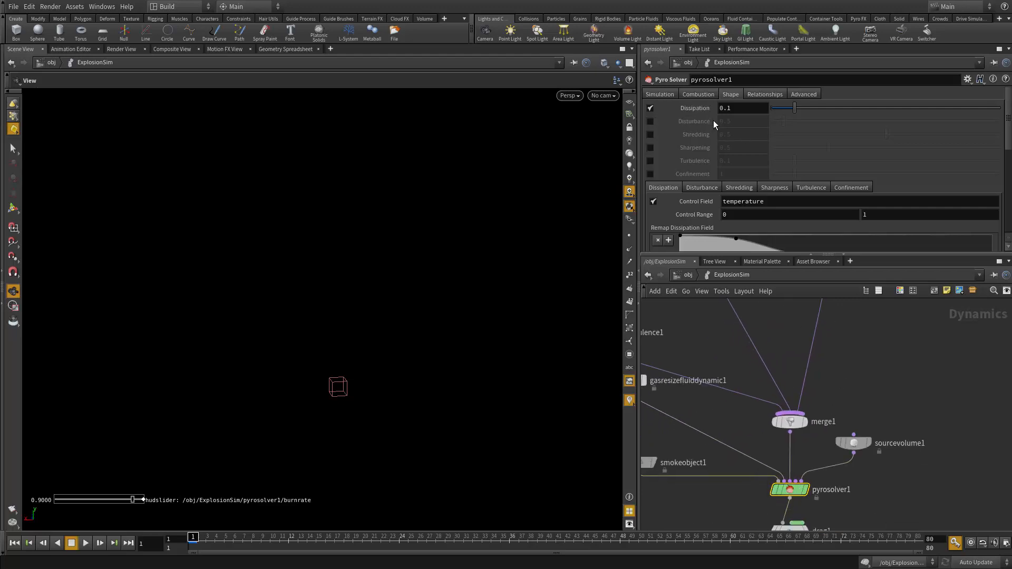
pyautogui.moveTo(854, 375); pyautogui.dragTo(853, 435, button='middle')
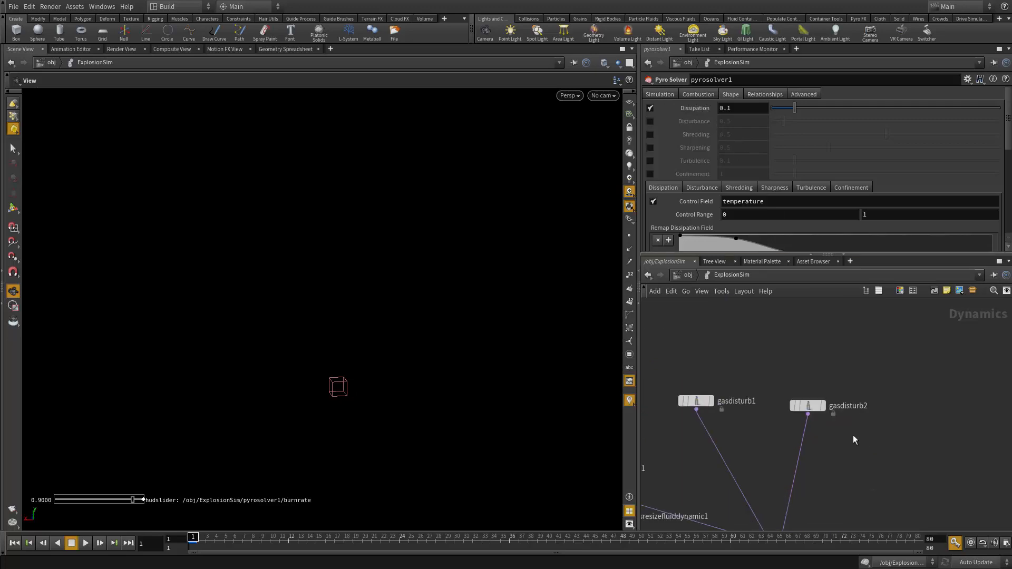
# - Compare the disturbance settings of gasdisturb2 and gasdisturb1, and check which fields gasdisturb1 is bound to
pyautogui.scroll(4, 807, 422)
pyautogui.click(802, 358)
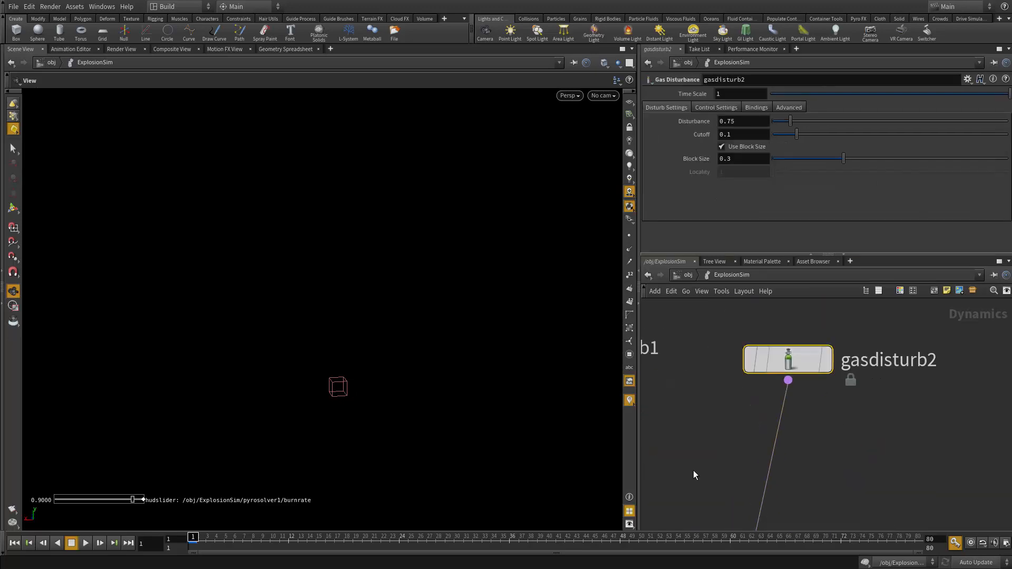
pyautogui.moveTo(693, 470); pyautogui.dragTo(885, 474, button='middle')
pyautogui.click(711, 352)
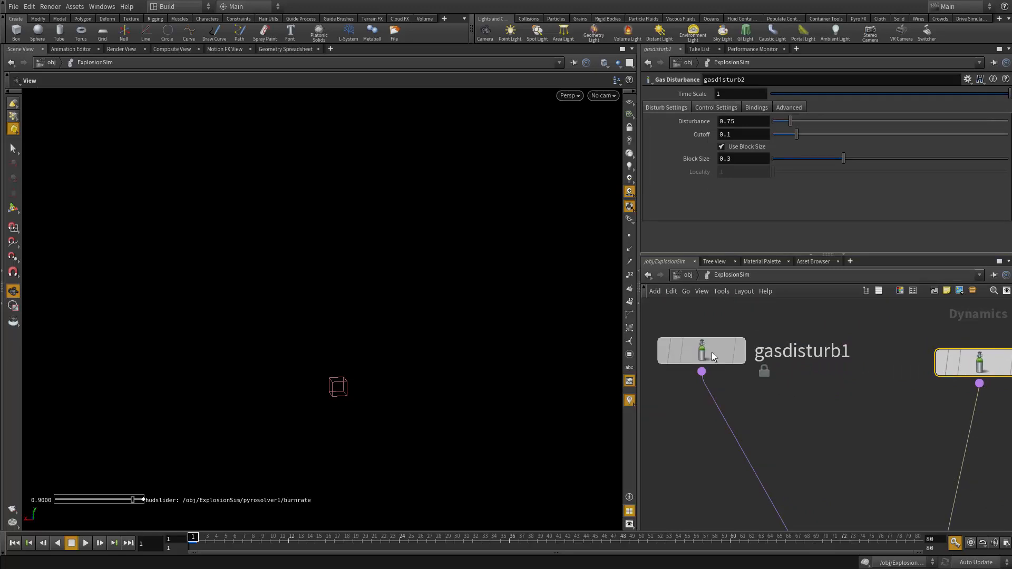
pyautogui.moveTo(855, 328); pyautogui.dragTo(863, 346, button='middle')
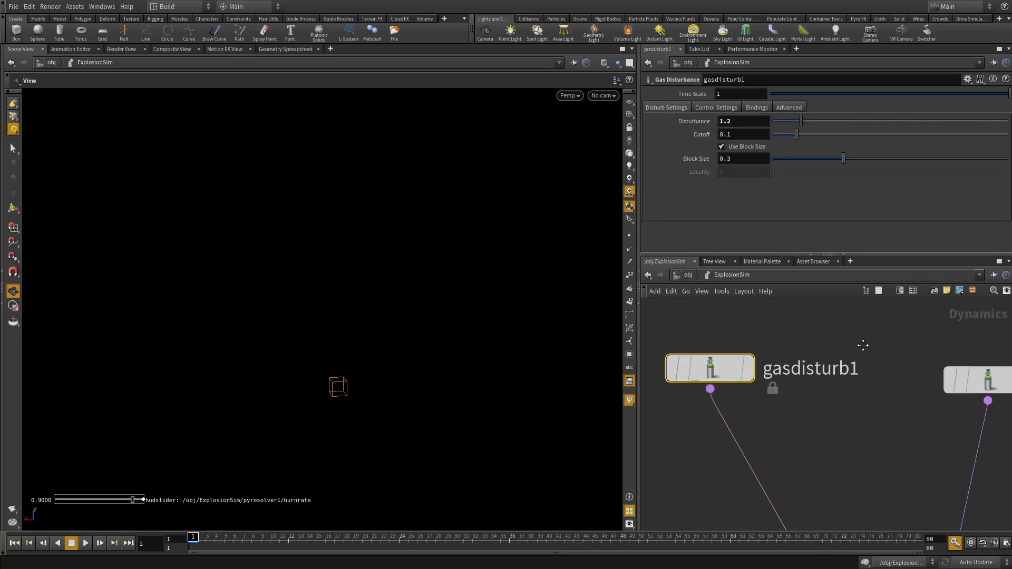
pyautogui.click(750, 109)
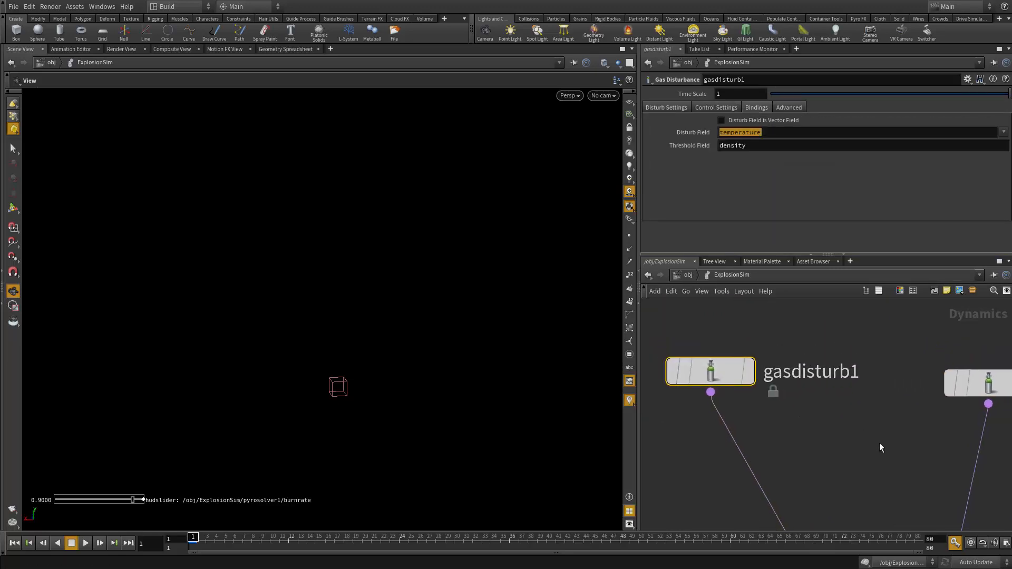
pyautogui.moveTo(869, 441); pyautogui.dragTo(738, 437, button='middle')
pyautogui.moveTo(869, 458); pyautogui.dragTo(840, 434, button='middle')
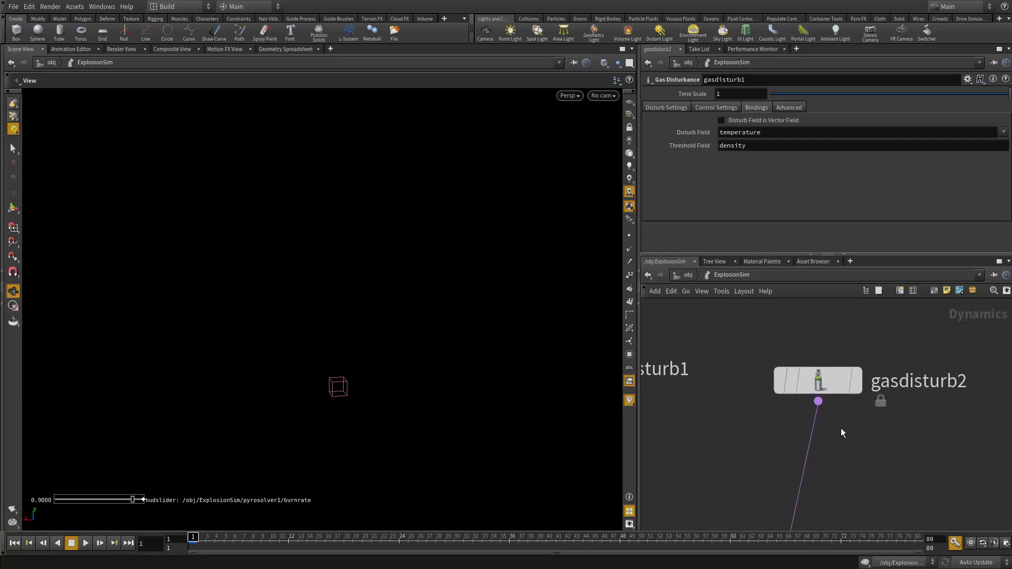
# - Make gasdisturb2 treat its disturb field as a vector field and set the Disturb Field to vel
pyautogui.click(819, 370)
pyautogui.moveTo(895, 485); pyautogui.dragTo(849, 501, button='middle')
pyautogui.click(754, 108)
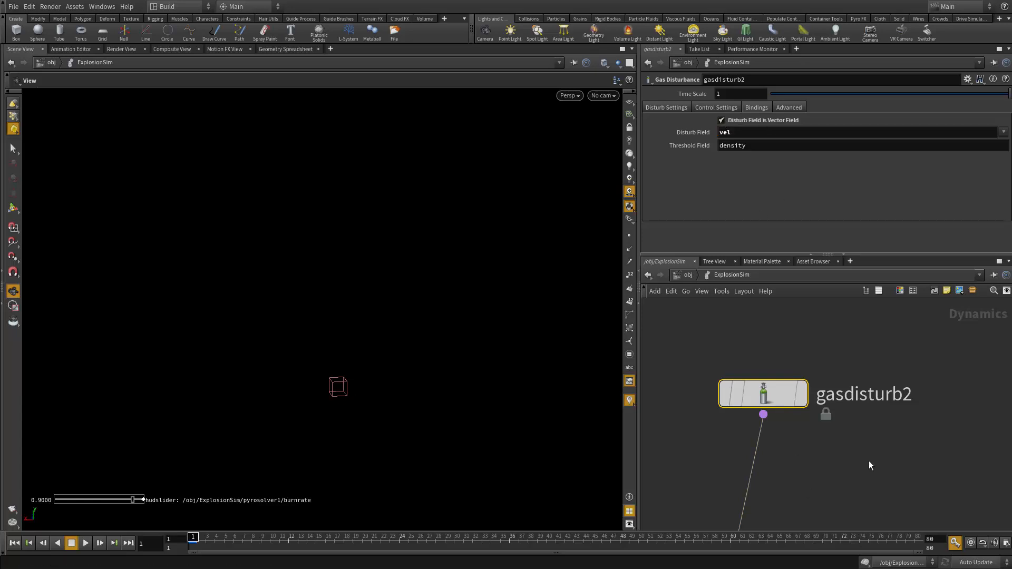
pyautogui.moveTo(867, 464); pyautogui.dragTo(887, 479, button='middle')
pyautogui.moveTo(826, 375); pyautogui.dragTo(833, 360, button='middle')
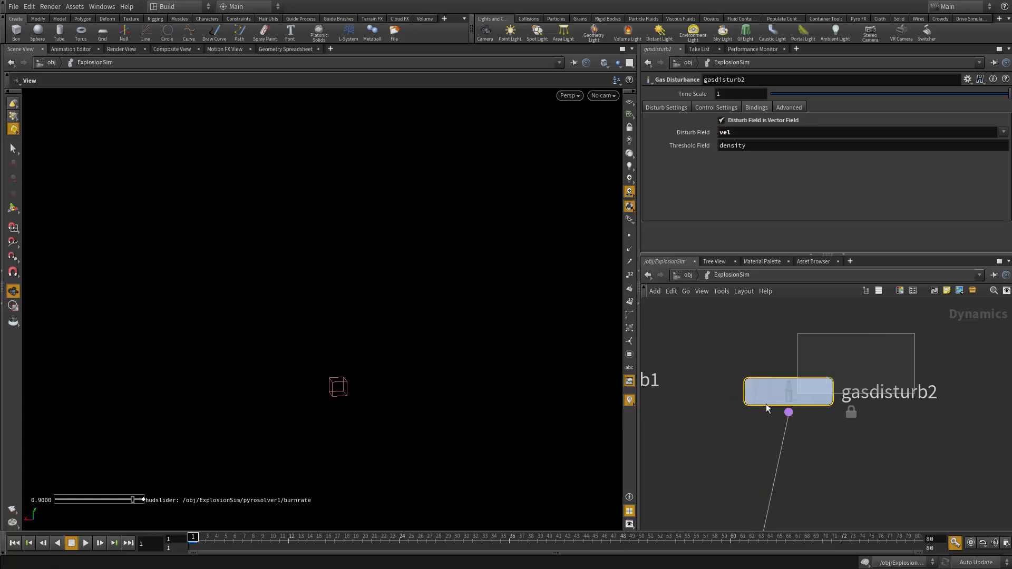
pyautogui.moveTo(723, 355); pyautogui.dragTo(723, 333, button='middle')
# - Enable the control field on gasdisturb2 and set it to vel
pyautogui.click(713, 108)
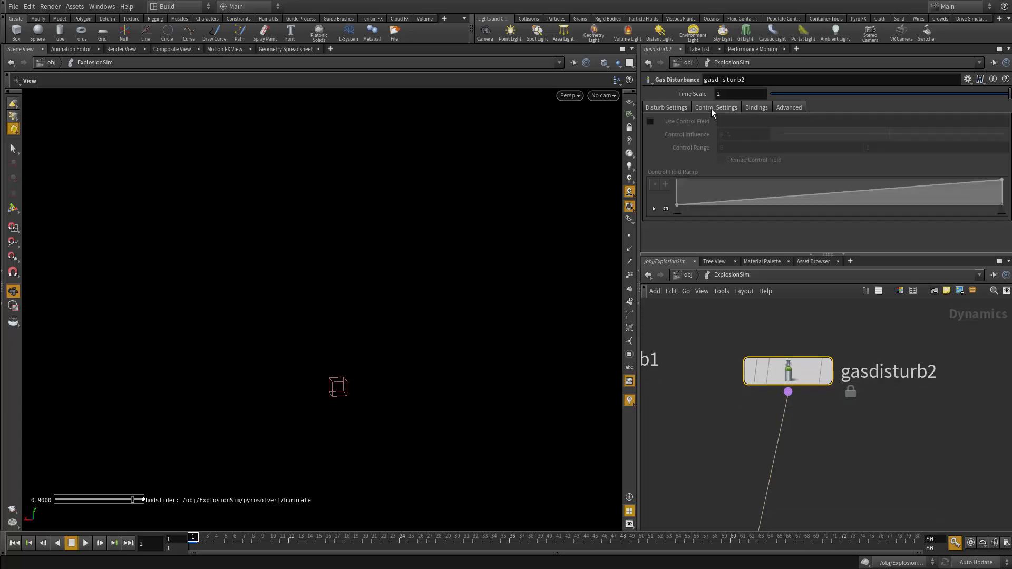
pyautogui.click(649, 122)
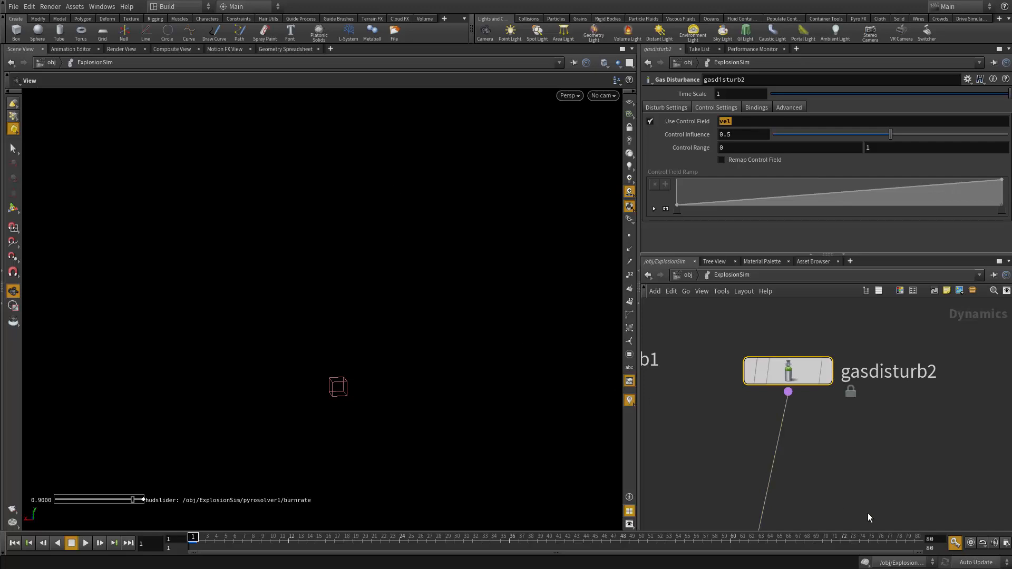
pyautogui.moveTo(869, 517); pyautogui.dragTo(836, 503, button='middle')
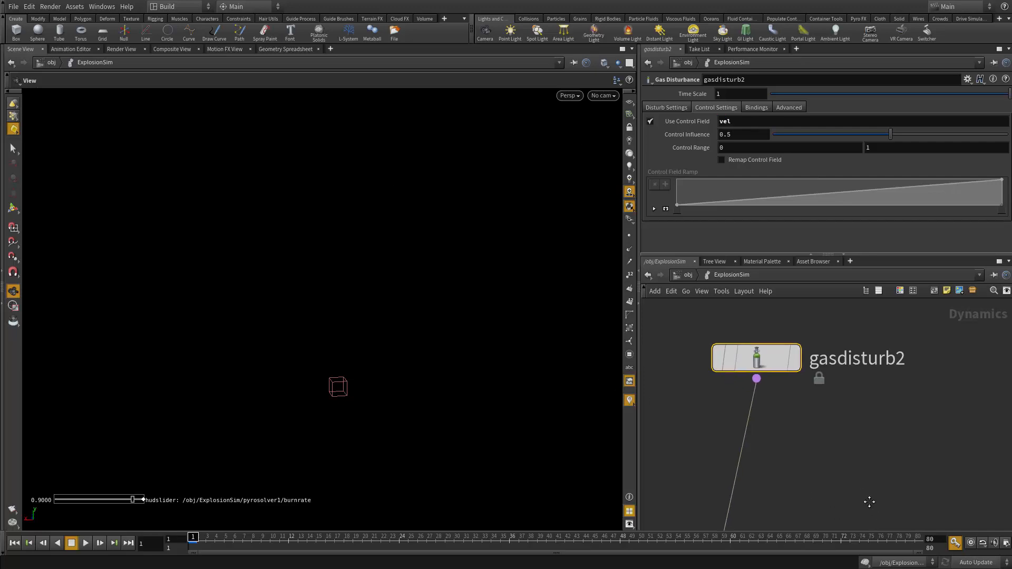
# - Allow editing of gasdisturb2's contents and open its internal network
pyautogui.rightClick(771, 357)
pyautogui.click(819, 505)
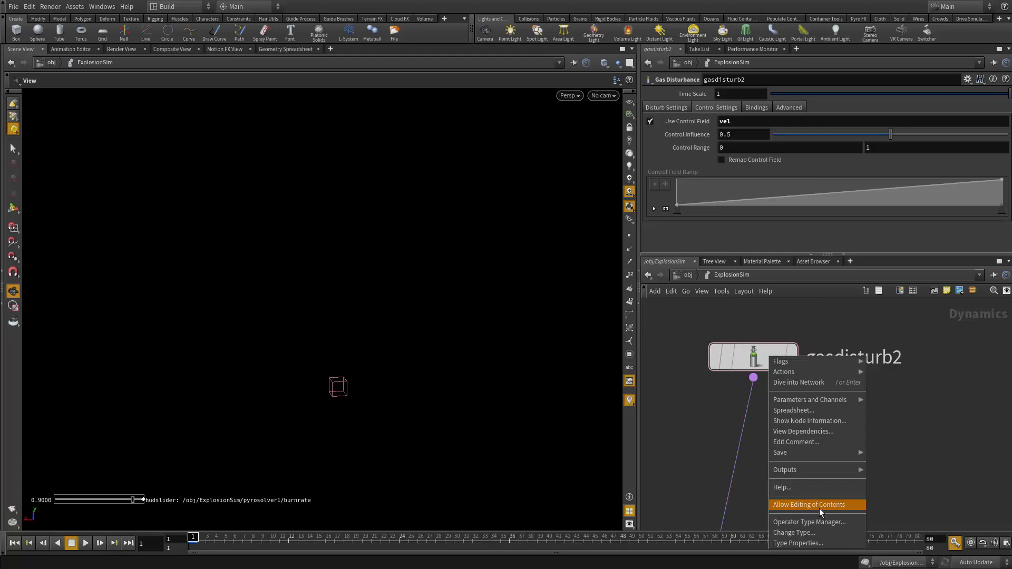
pyautogui.doubleClick(760, 360)
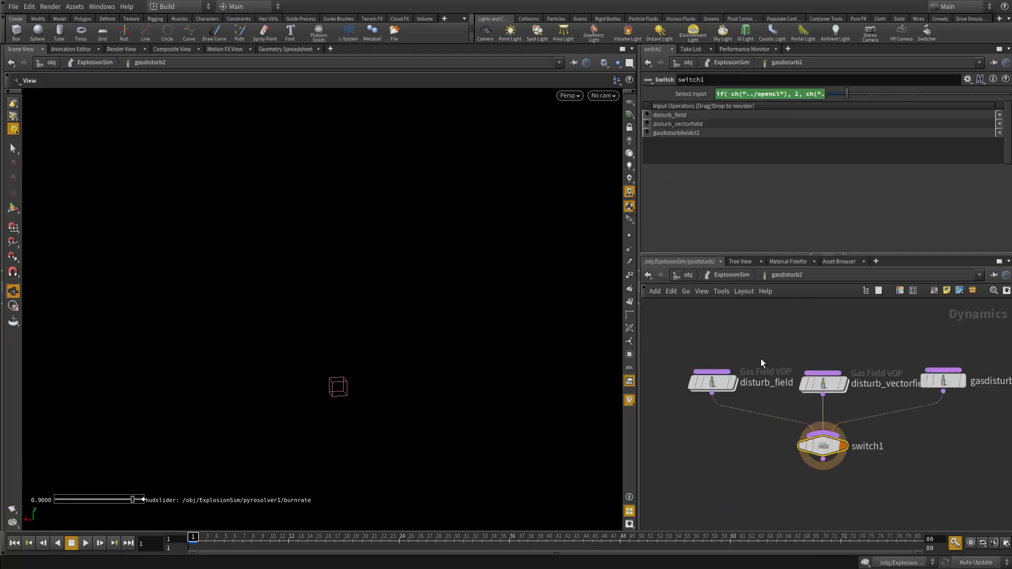
# - Open the disturb_vectorfield VOP network inside gasdisturb2
pyautogui.scroll(4, 843, 386)
pyautogui.doubleClick(780, 386)
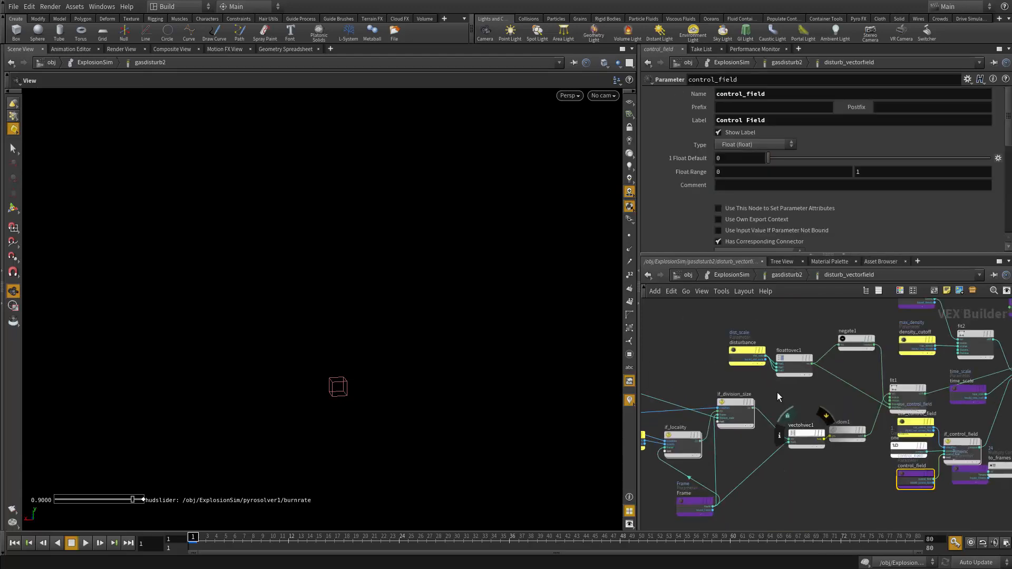
pyautogui.press('u')
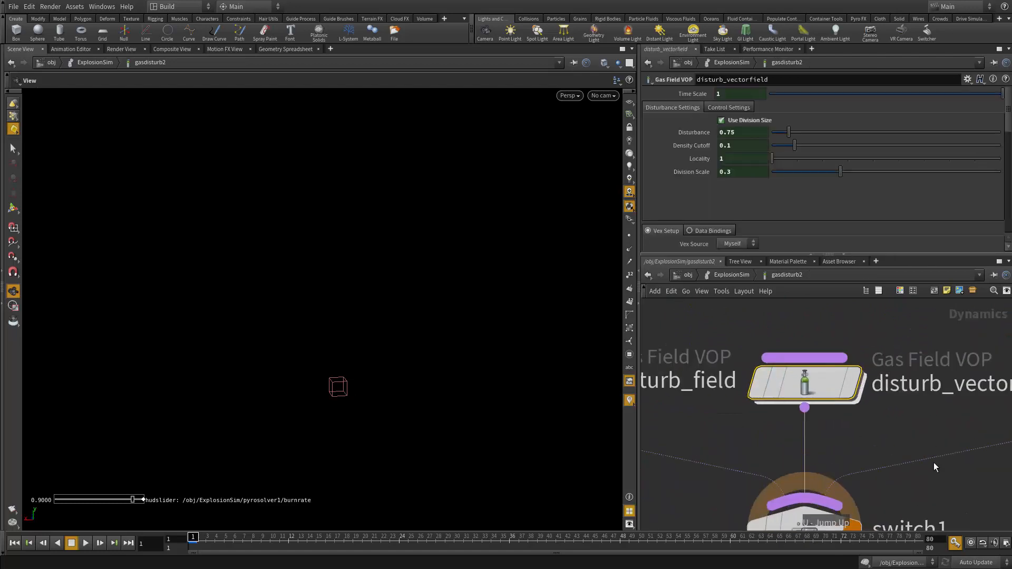
pyautogui.doubleClick(850, 376)
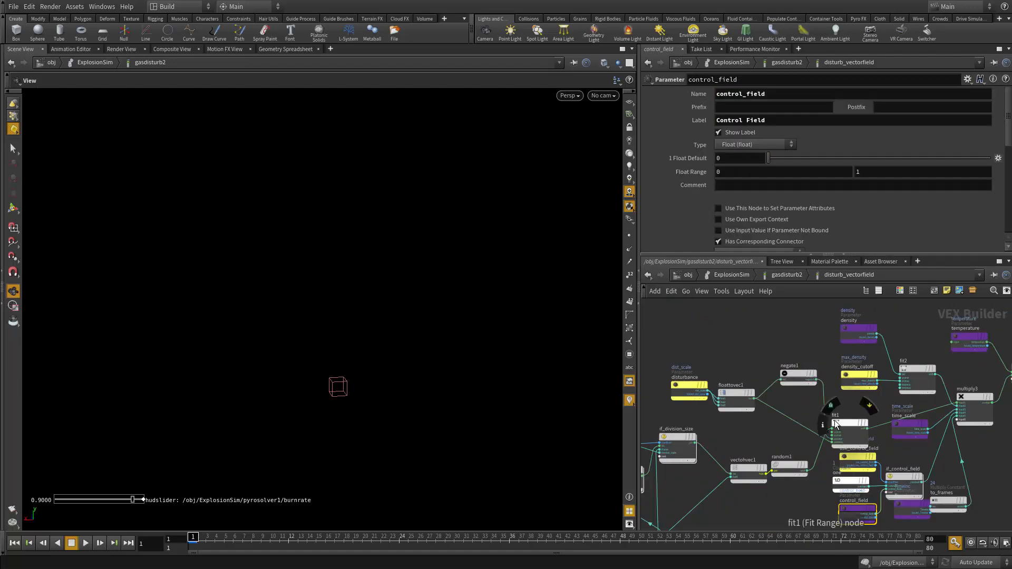
# - Move the control_field parameter node away from the if_control_field block and change its type to Vector (vector)
pyautogui.scroll(3, 822, 437)
pyautogui.moveTo(818, 444); pyautogui.dragTo(783, 375, button='middle')
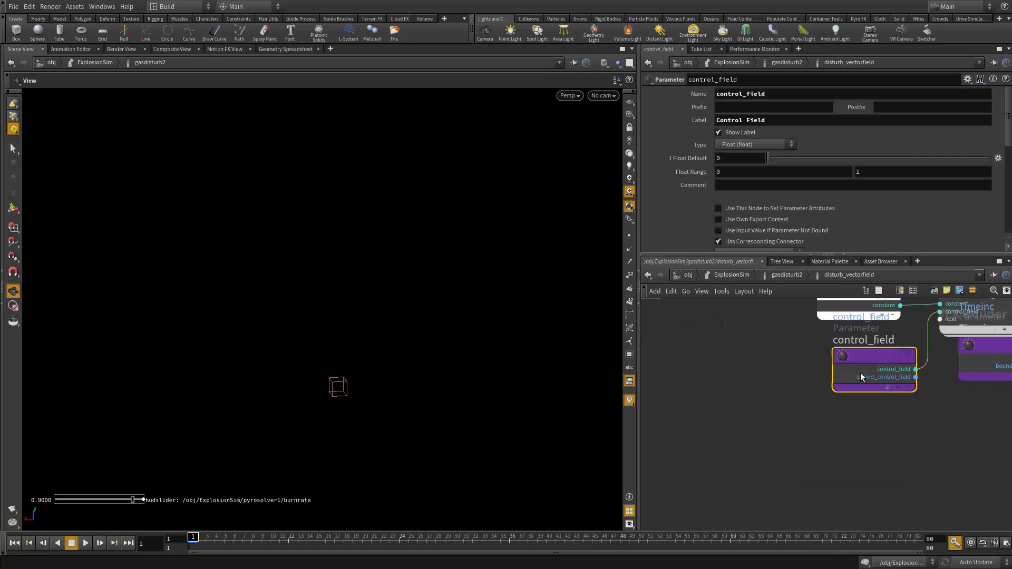
pyautogui.moveTo(862, 377); pyautogui.dragTo(741, 453)
pyautogui.moveTo(862, 412); pyautogui.dragTo(808, 421, button='middle')
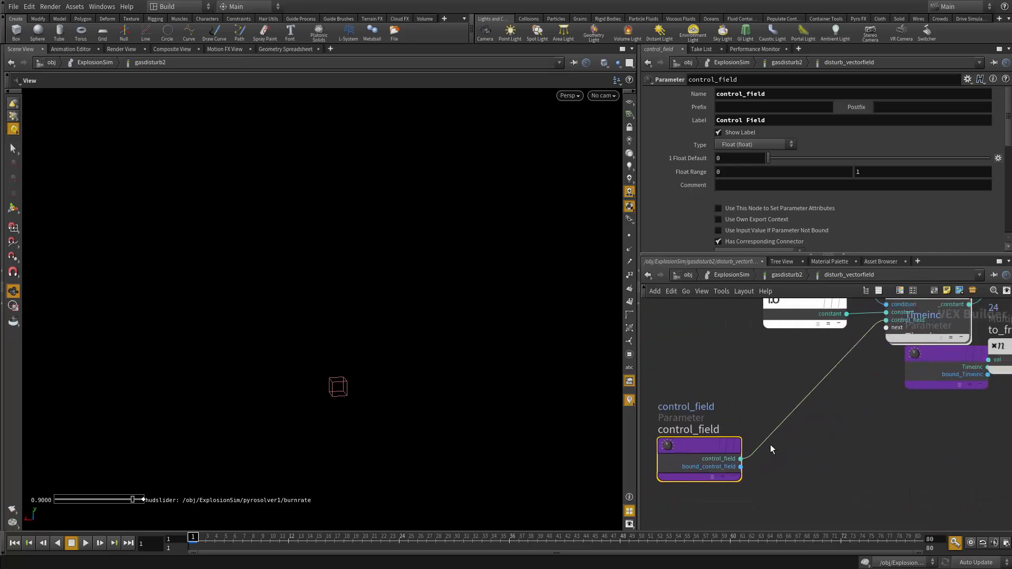
pyautogui.click(736, 145)
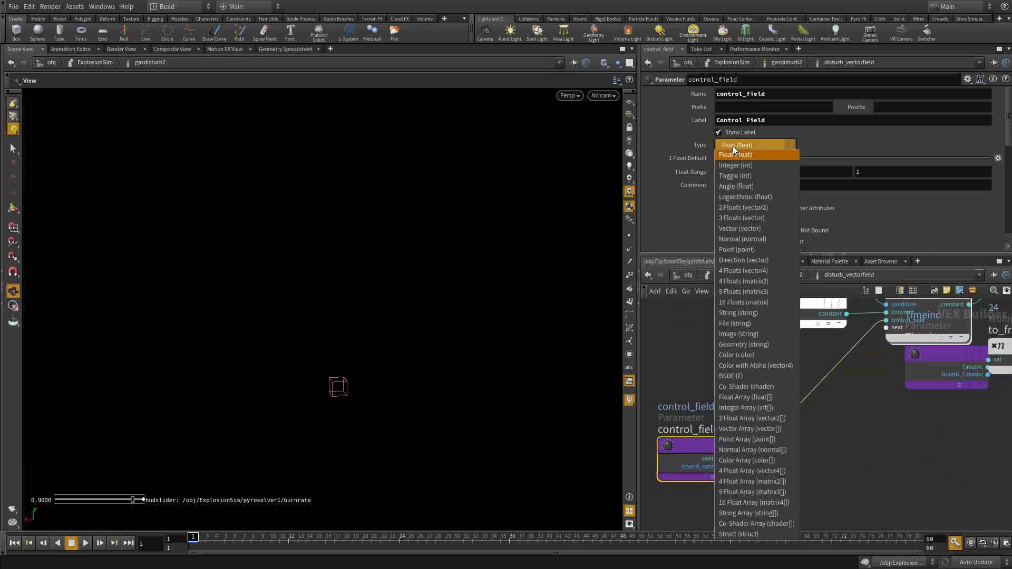
pyautogui.click(757, 230)
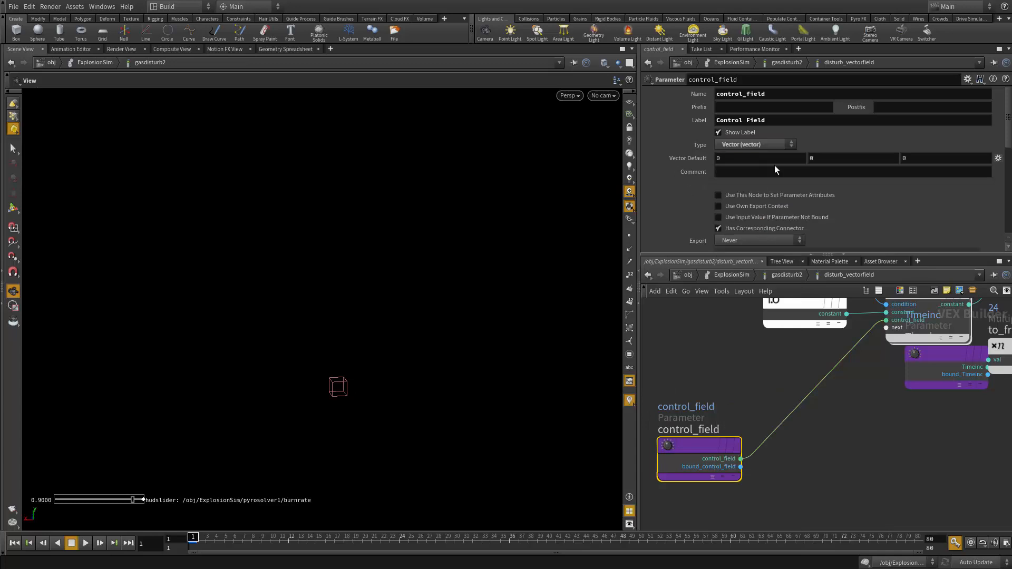
# - Insert a Length node on the connection between the control_field parameter and the if_control_field block
pyautogui.moveTo(727, 367); pyautogui.dragTo(738, 350, button='middle')
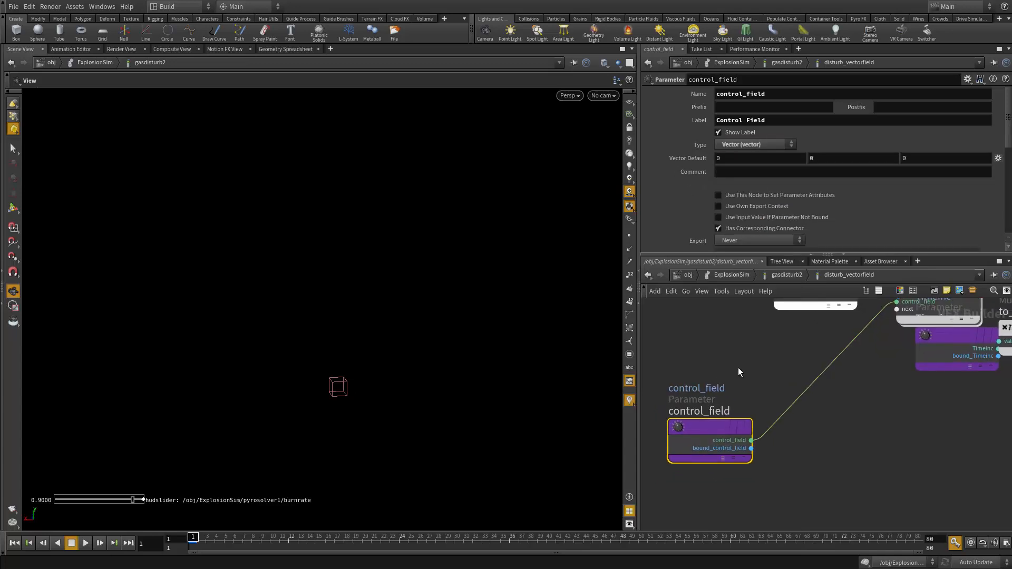
pyautogui.moveTo(720, 428); pyautogui.dragTo(682, 413)
pyautogui.press('Tab')
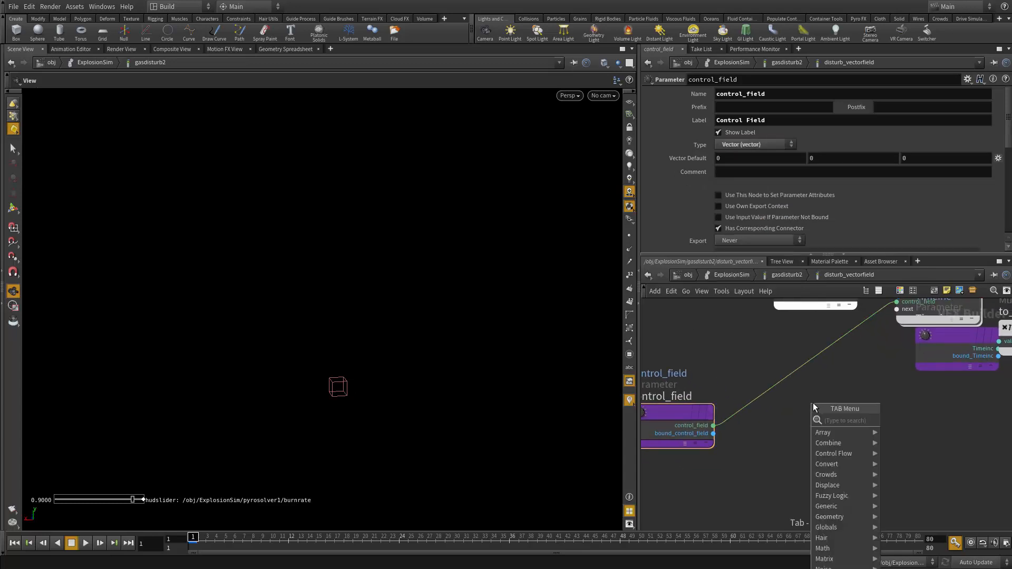
pyautogui.write('length')
pyautogui.press('Return')
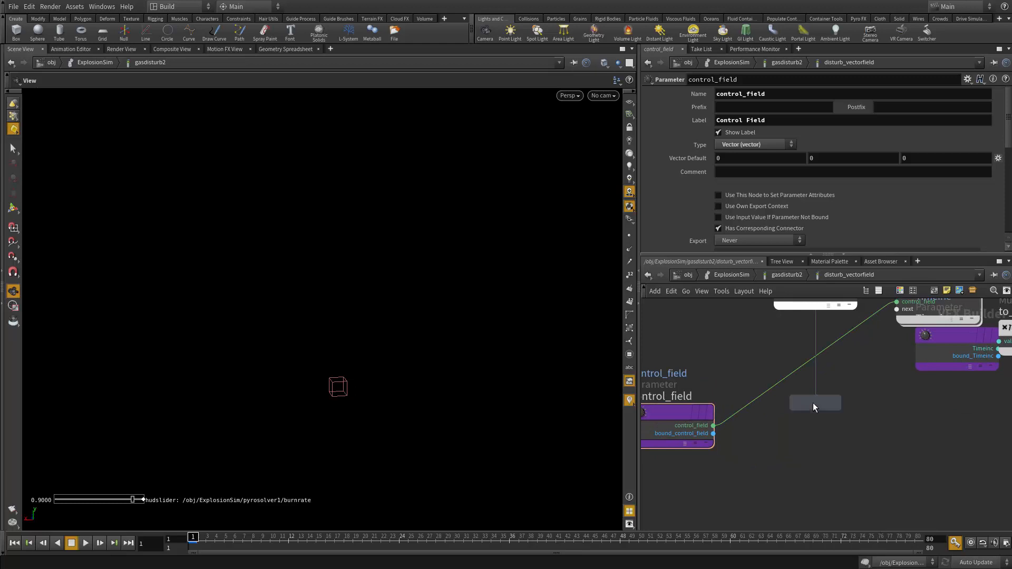
pyautogui.click(807, 380)
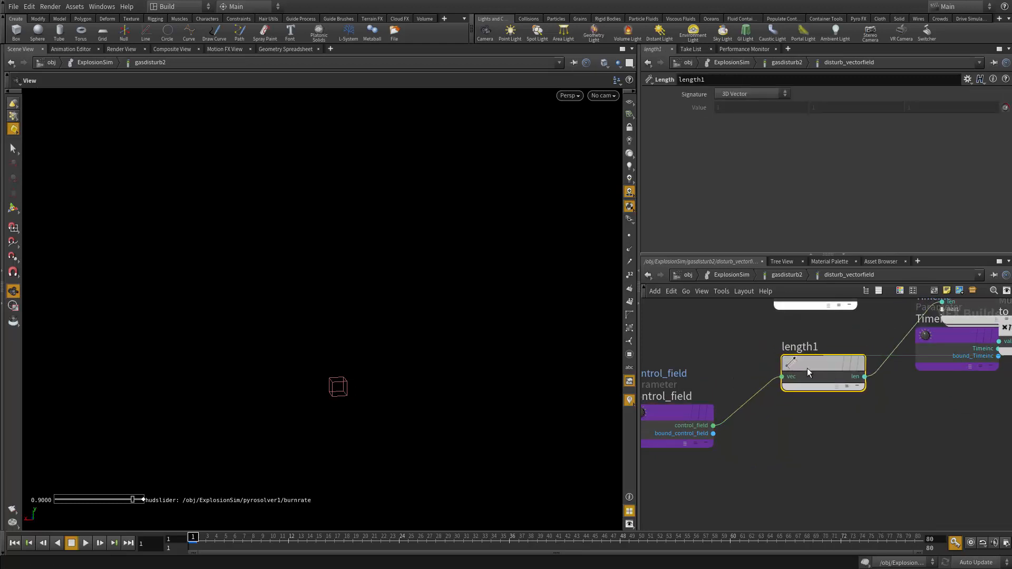
pyautogui.scroll(-2, 811, 423)
pyautogui.moveTo(811, 428); pyautogui.dragTo(811, 463, button='middle')
pyautogui.scroll(3, 811, 464)
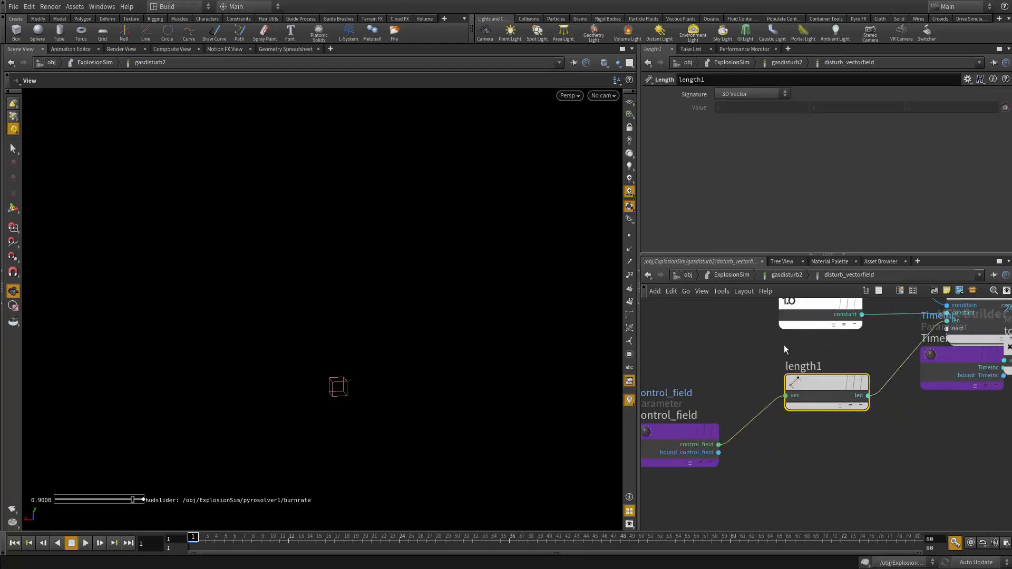
pyautogui.moveTo(748, 443); pyautogui.dragTo(602, 561, button='middle')
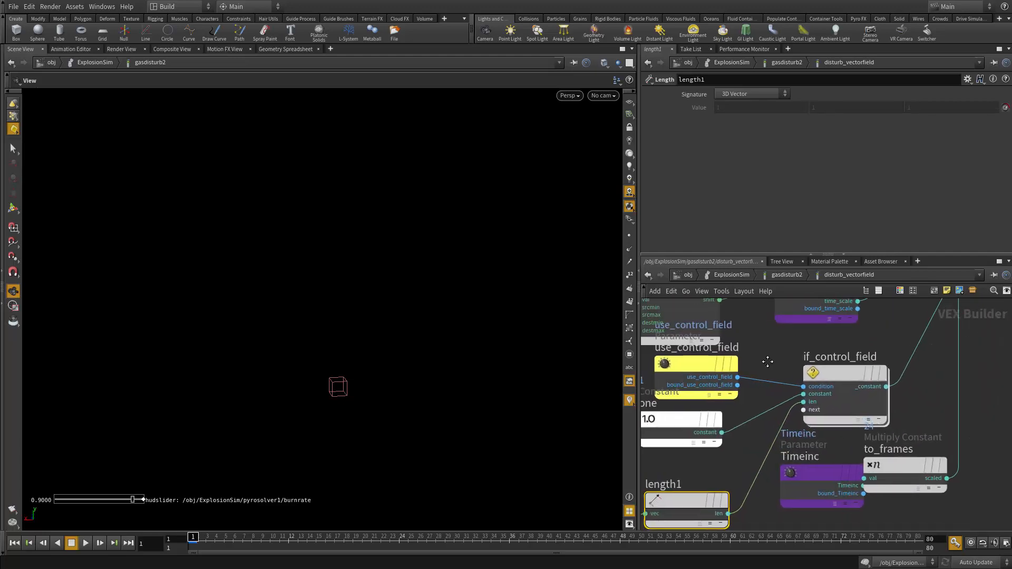
# - Return to the ExplosionSim network and raise gasdisturb2's Control Influence to 1
pyautogui.press('u')
pyautogui.press('u')
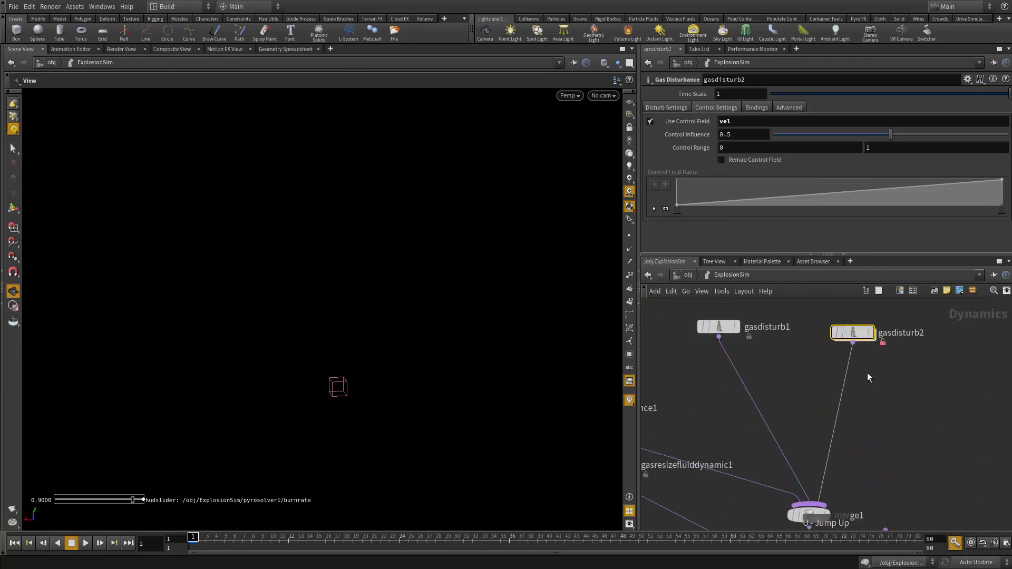
pyautogui.scroll(1, 826, 409)
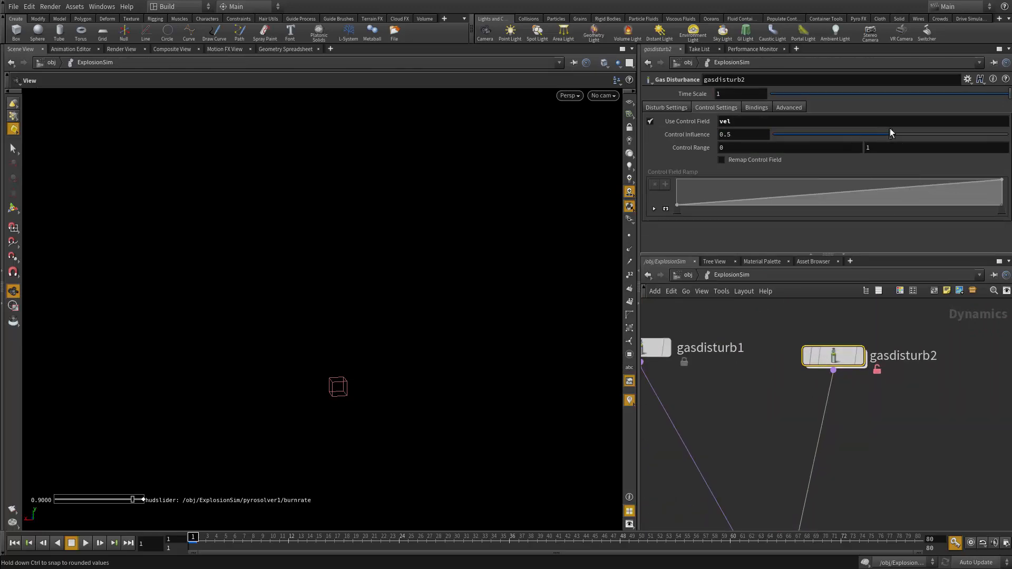
pyautogui.moveTo(894, 134); pyautogui.dragTo(1007, 136)
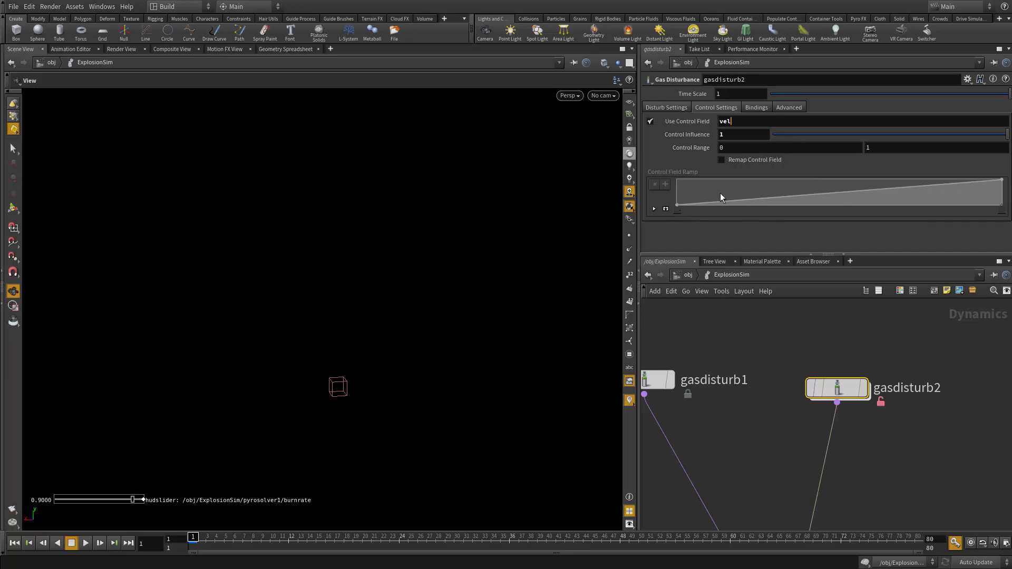
pyautogui.click(673, 107)
pyautogui.click(728, 108)
# - Simulate the explosion to frame 49, moving gasdisturb1 closer to gasdisturb2 meanwhile, and inspect the shape from another angle
pyautogui.click(82, 545)
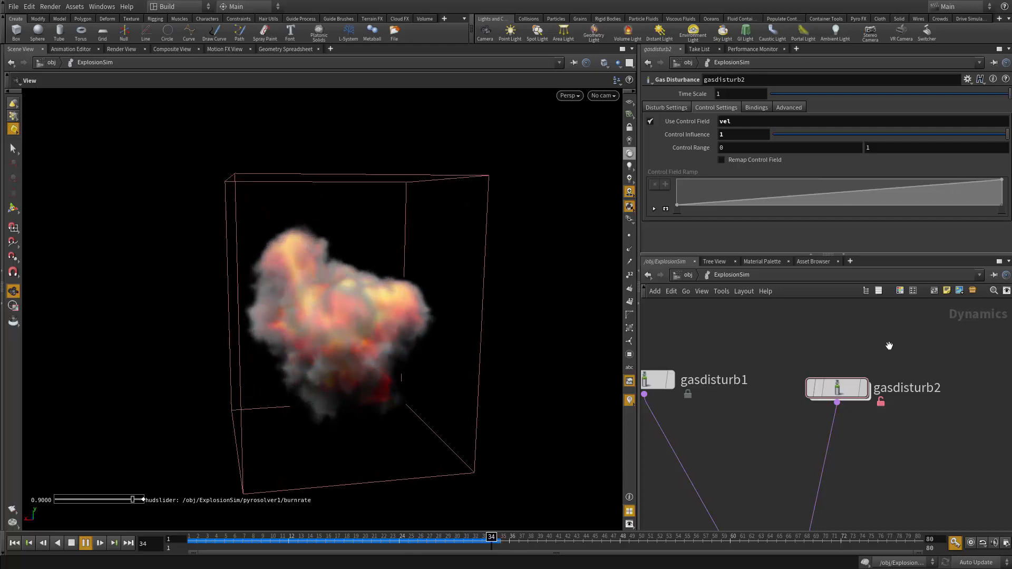
pyautogui.moveTo(648, 382); pyautogui.dragTo(757, 403)
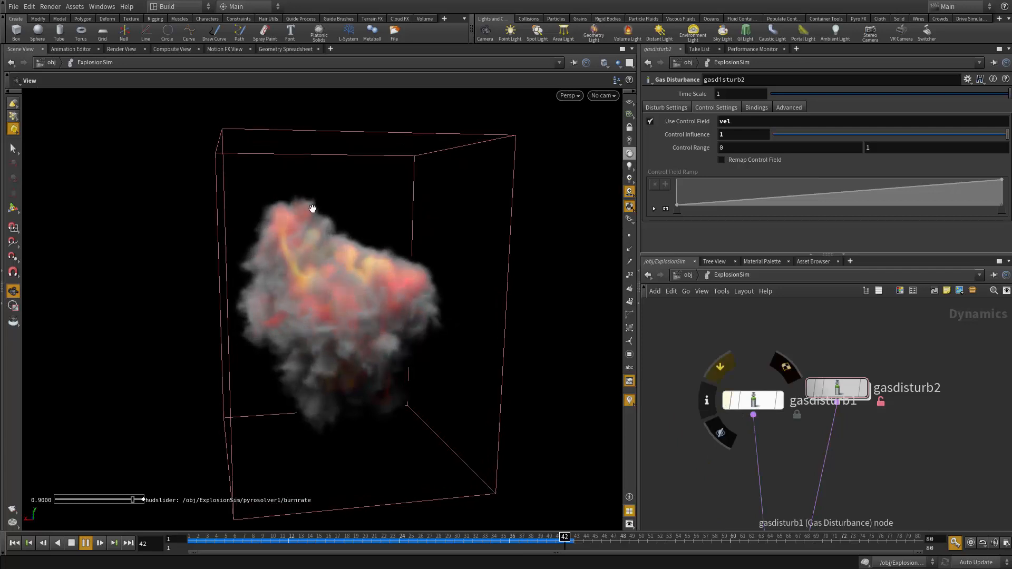
pyautogui.moveTo(761, 402); pyautogui.dragTo(737, 378)
pyautogui.click(72, 544)
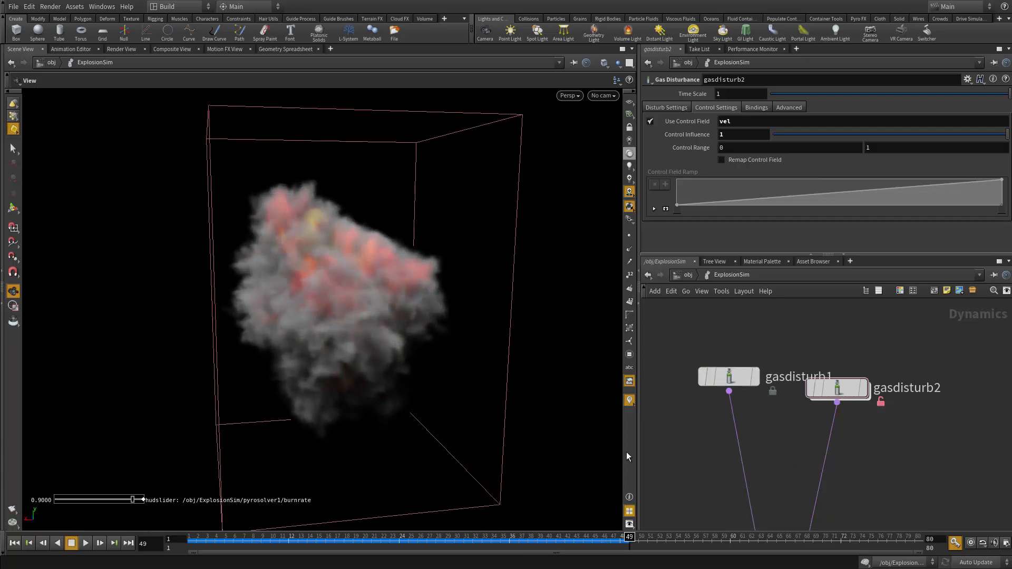
pyautogui.moveTo(451, 409); pyautogui.dragTo(555, 338)
pyautogui.moveTo(881, 445); pyautogui.dragTo(810, 440, button='middle')
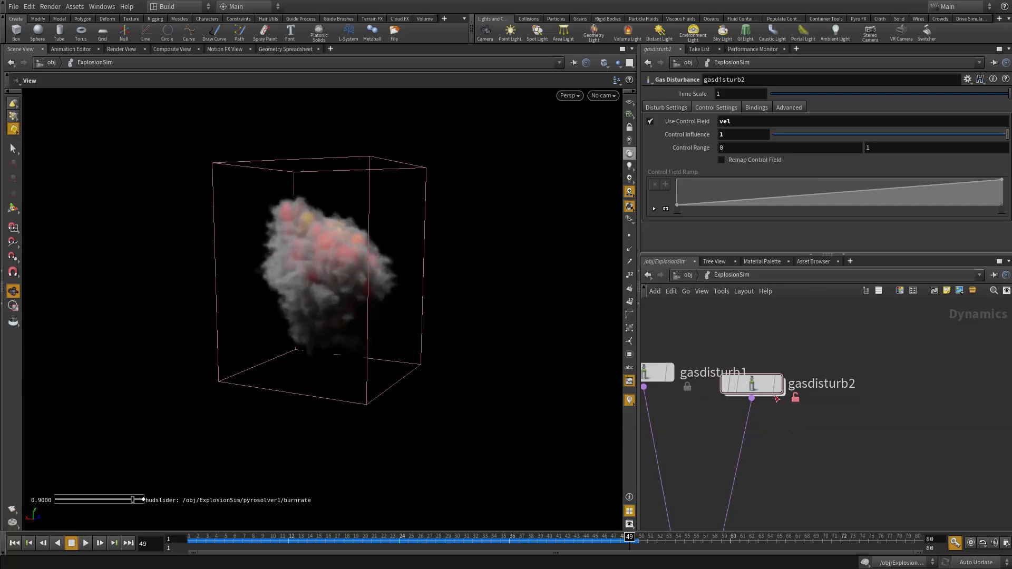
# - Duplicate gasdisturb2 and wire the copy into merge1
pyautogui.moveTo(765, 384); pyautogui.dragTo(759, 344)
pyautogui.hotkey('ctrl', 'c')
pyautogui.scroll(-2, 869, 411)
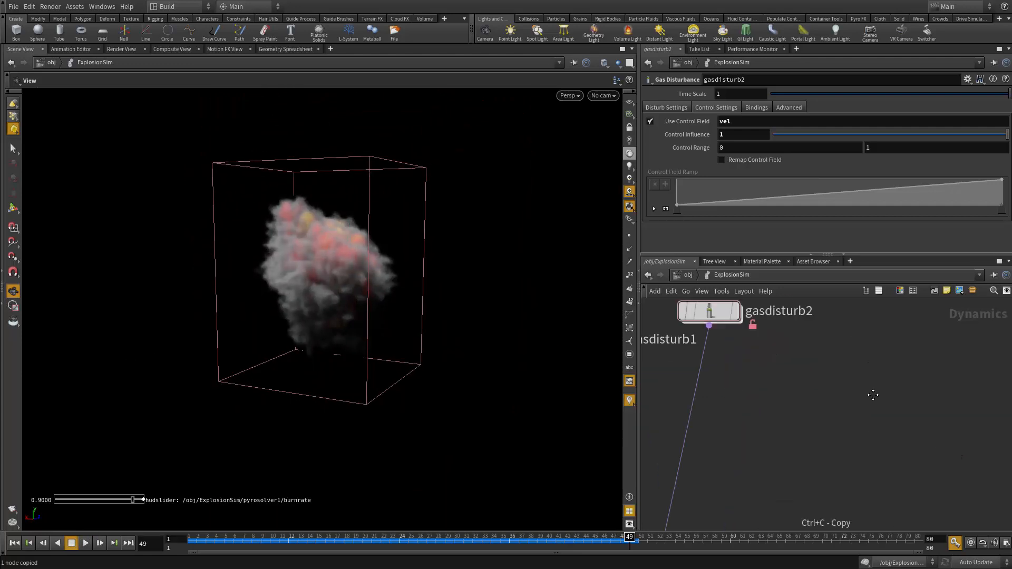
pyautogui.hotkey('ctrl', 'v')
pyautogui.click(835, 416)
pyautogui.click(788, 445)
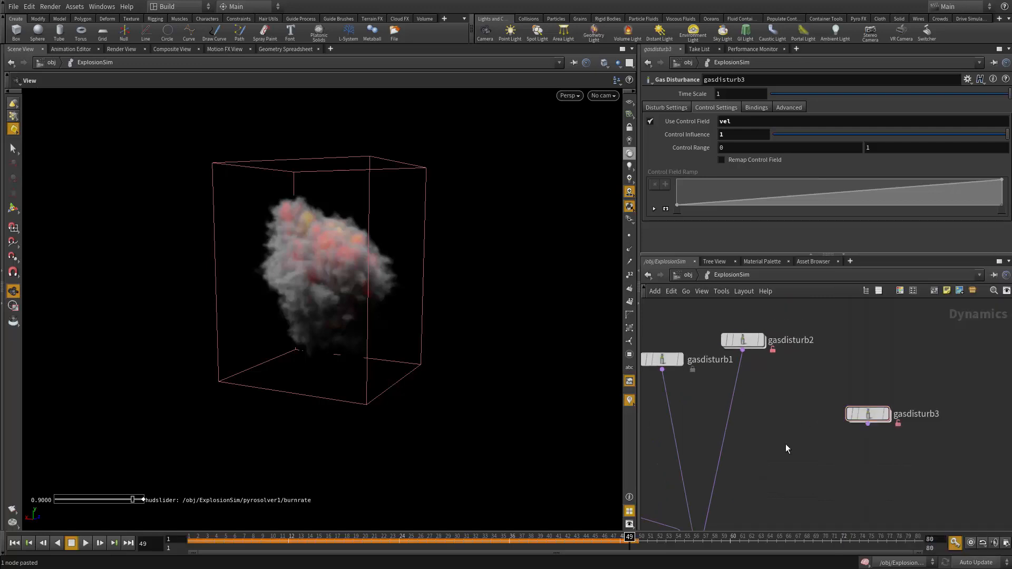
pyautogui.scroll(-2, 783, 419)
pyautogui.moveTo(841, 424); pyautogui.dragTo(740, 510)
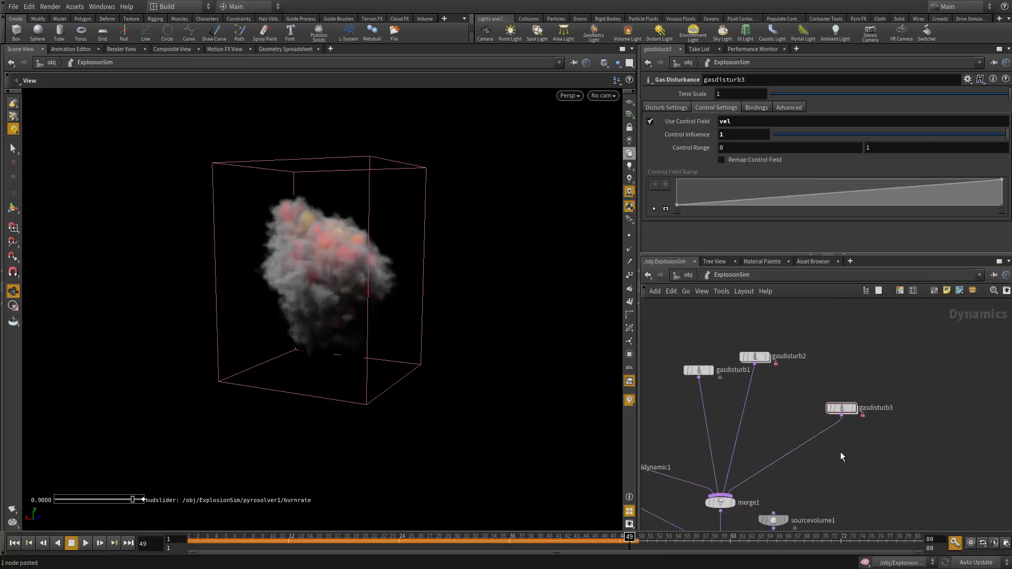
# - Set gasdisturb3's Block Size to 0.05 and Disturbance to 0.5, with the simulation rewound to frame 1
pyautogui.scroll(5, 840, 452)
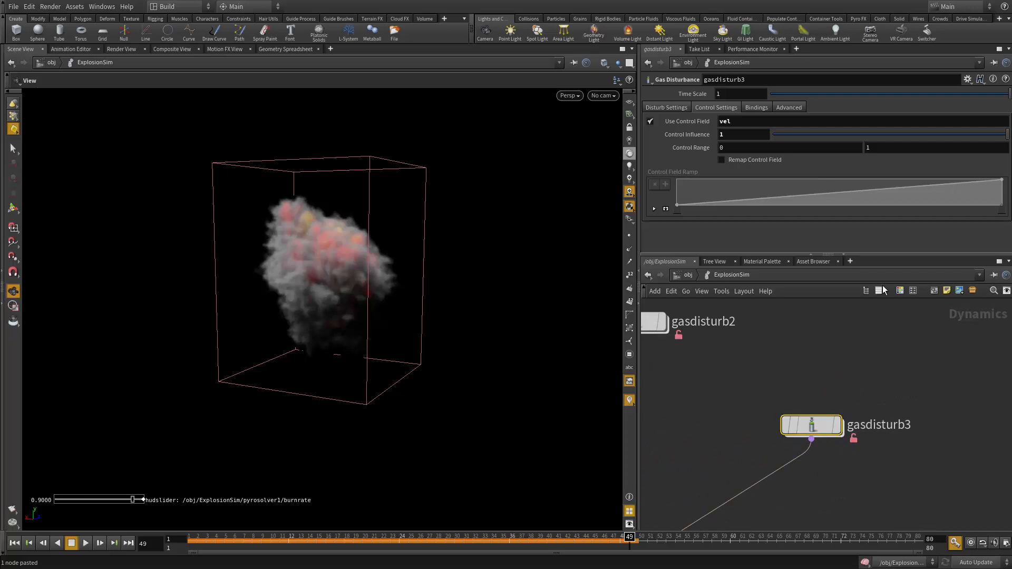
pyautogui.click(667, 108)
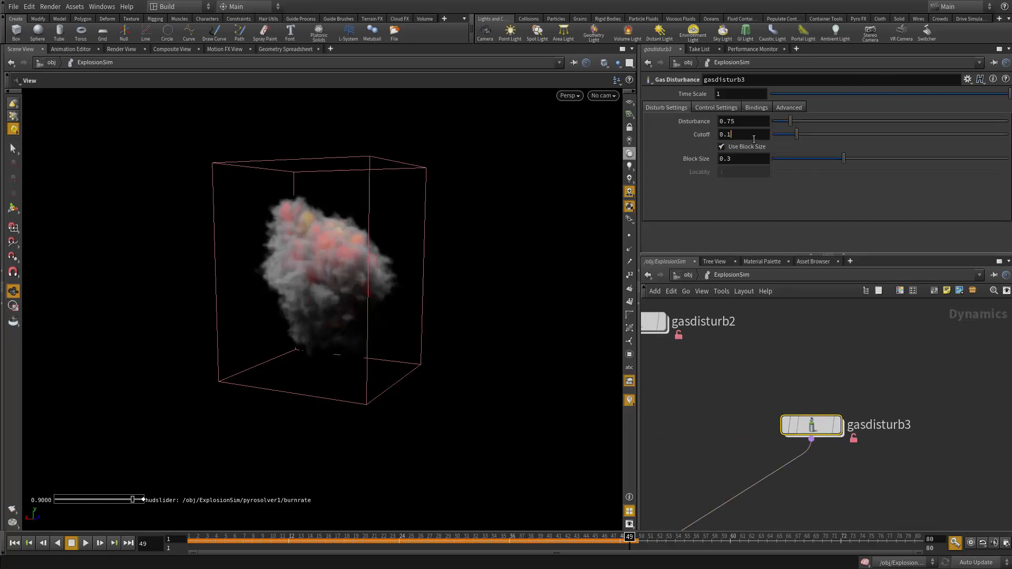
pyautogui.press('Tab')
pyautogui.click(14, 545)
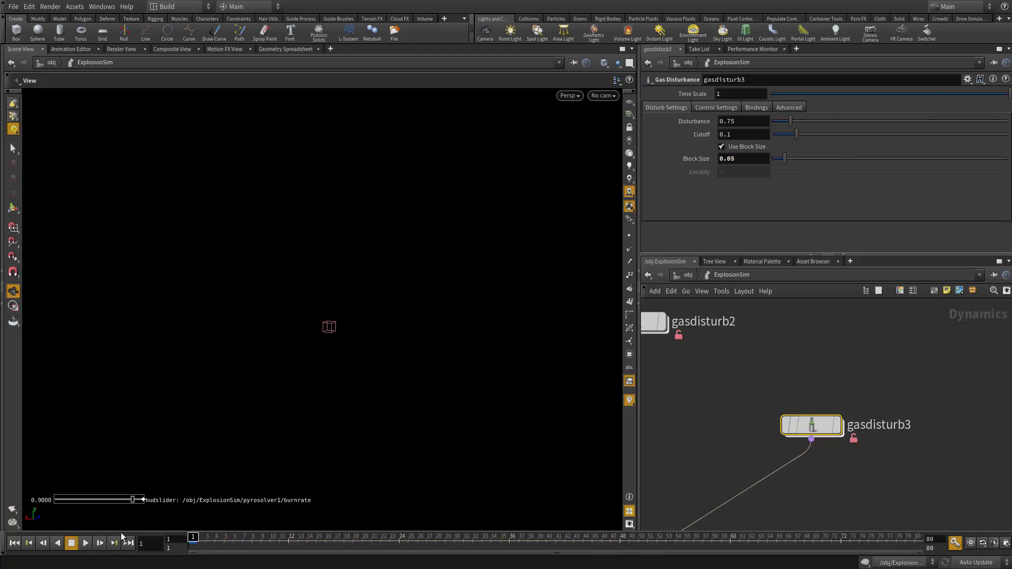
pyautogui.moveTo(745, 387); pyautogui.dragTo(862, 405, button='middle')
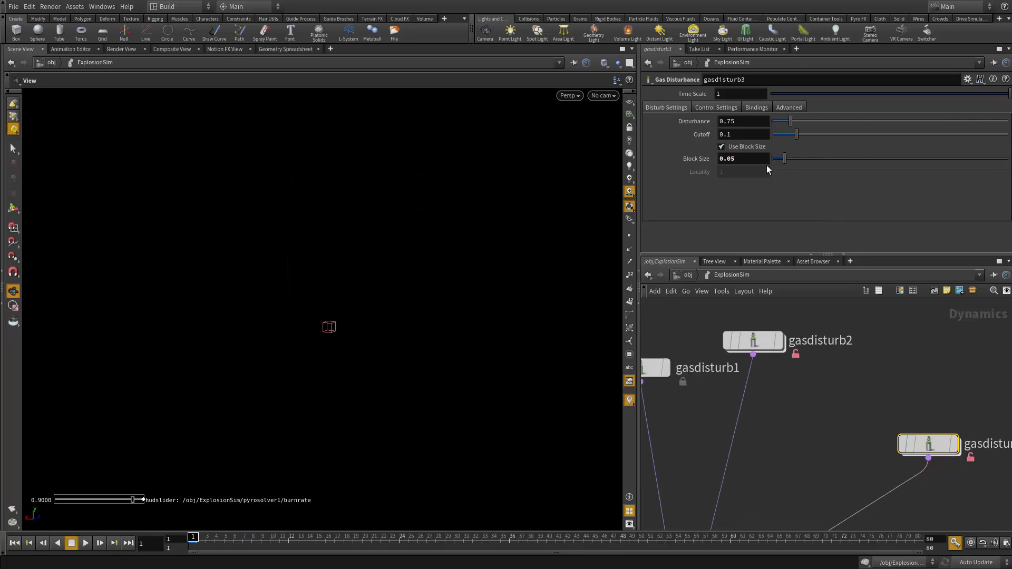
pyautogui.click(748, 121)
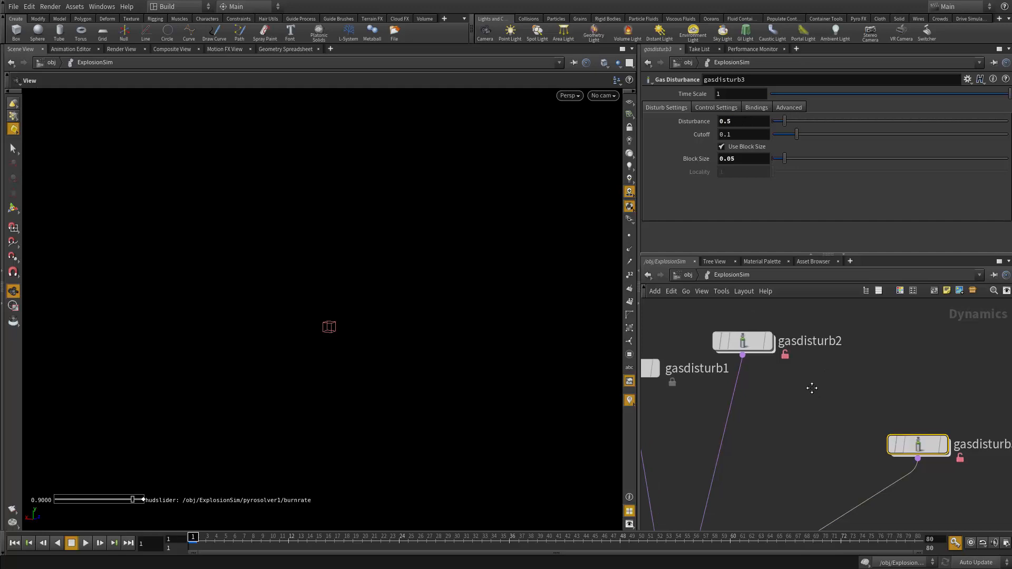
pyautogui.moveTo(927, 443); pyautogui.dragTo(902, 388)
# - Set gasdisturb2's Disturbance to 1
pyautogui.moveTo(794, 408); pyautogui.dragTo(820, 417, button='middle')
pyautogui.click(774, 349)
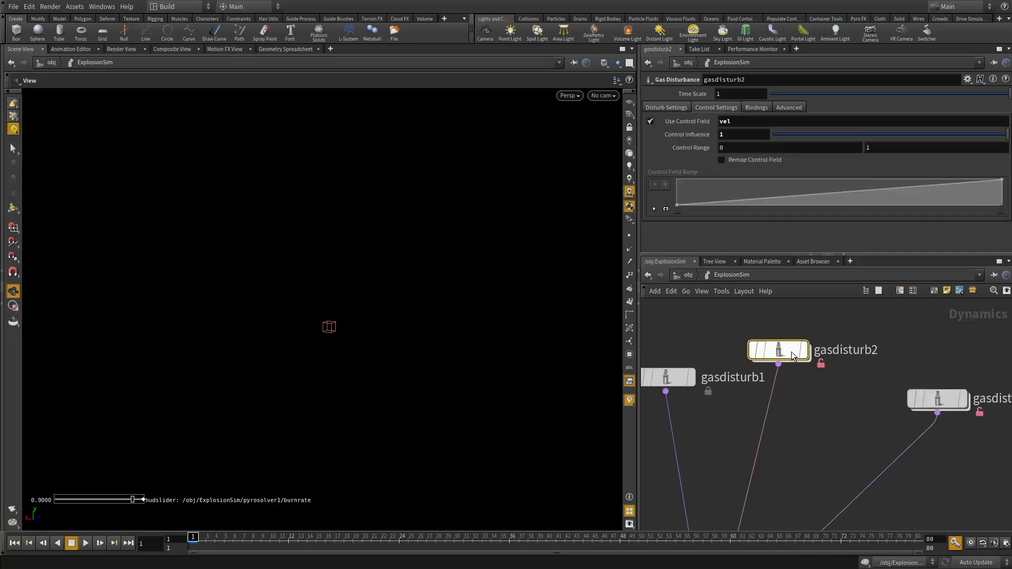
pyautogui.click(659, 108)
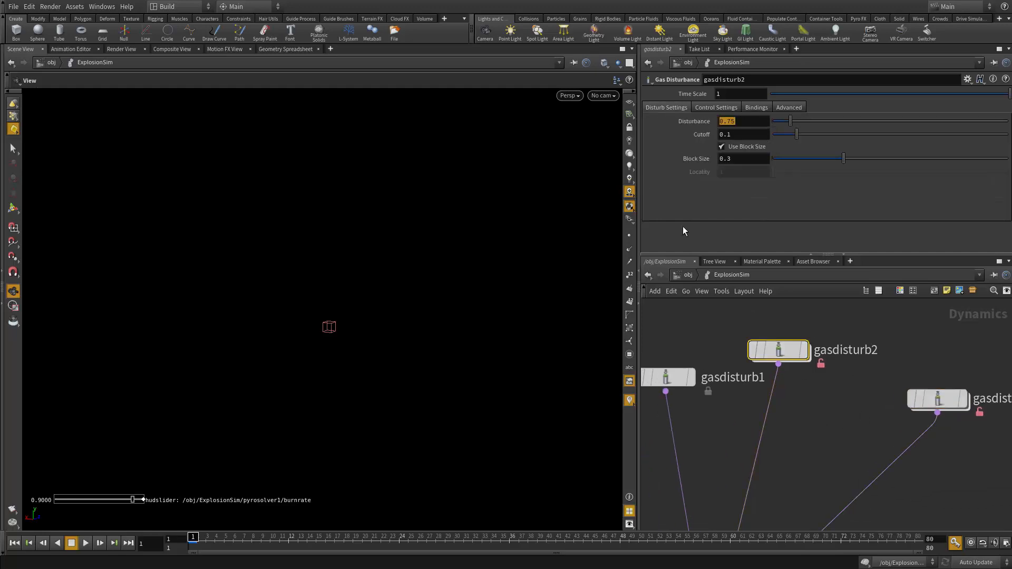
pyautogui.moveTo(728, 425); pyautogui.dragTo(804, 421, button='middle')
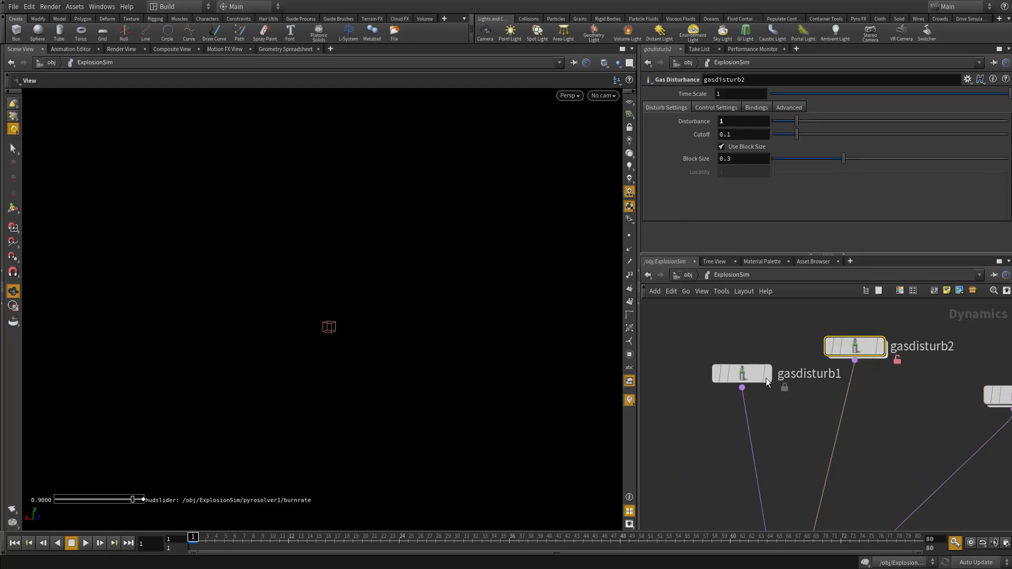
# - Set gasdisturb1's Disturbance to 1.2
pyautogui.moveTo(761, 393); pyautogui.dragTo(751, 296, button='middle')
pyautogui.moveTo(769, 333); pyautogui.dragTo(783, 421, button='middle')
pyautogui.scroll(-2, 783, 422)
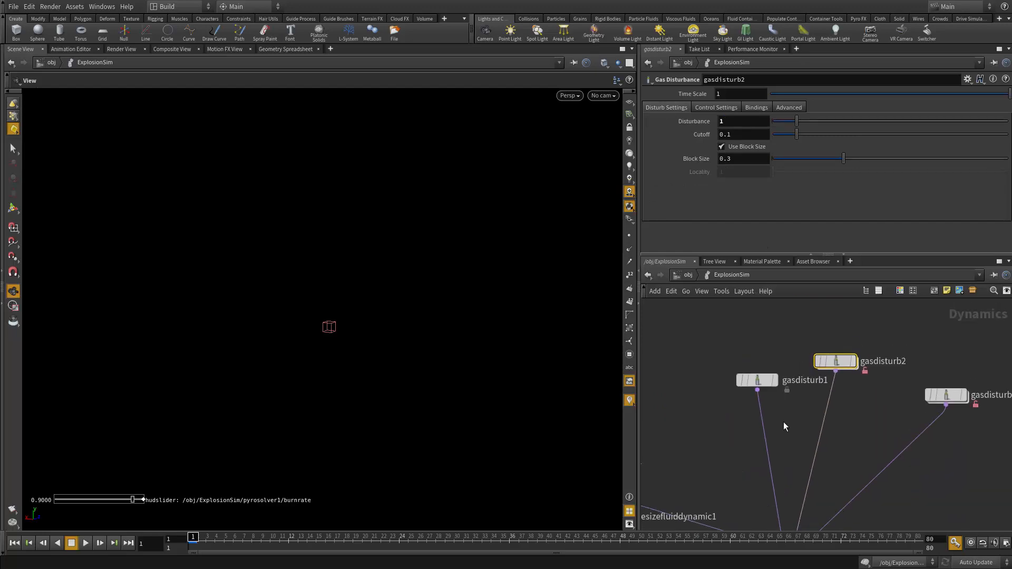
pyautogui.scroll(2, 783, 421)
pyautogui.click(746, 360)
pyautogui.click(665, 107)
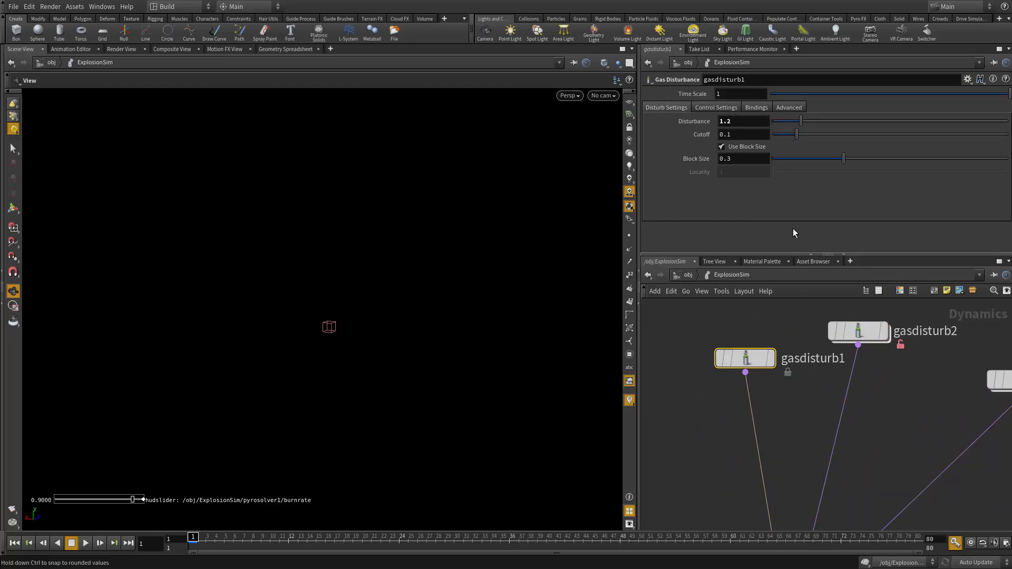
# - Space gasdisturb1 and gasdisturb2 apart in the network and review the disturb settings of all three disturbance nodes
pyautogui.click(858, 331)
pyautogui.moveTo(930, 410); pyautogui.dragTo(823, 408, button='middle')
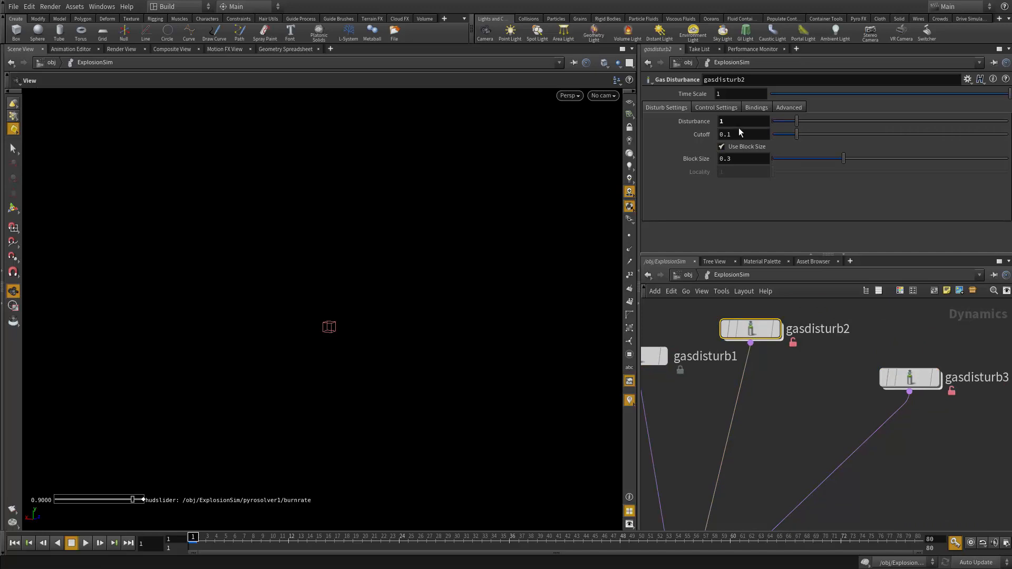
pyautogui.click(811, 376)
pyautogui.scroll(-4, 778, 368)
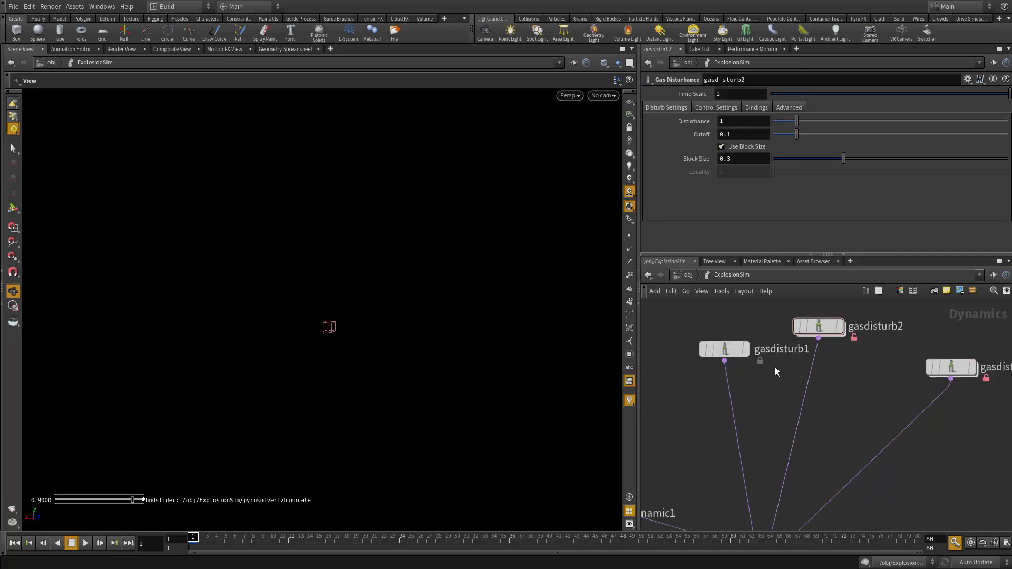
pyautogui.moveTo(735, 325); pyautogui.dragTo(696, 381)
pyautogui.scroll(5, 695, 380)
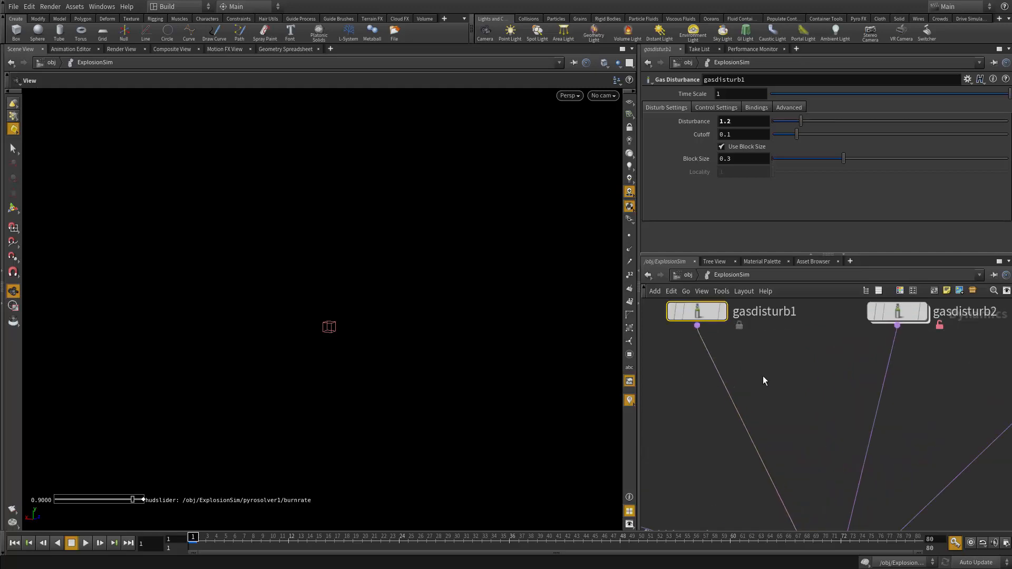
pyautogui.moveTo(717, 323); pyautogui.dragTo(978, 488)
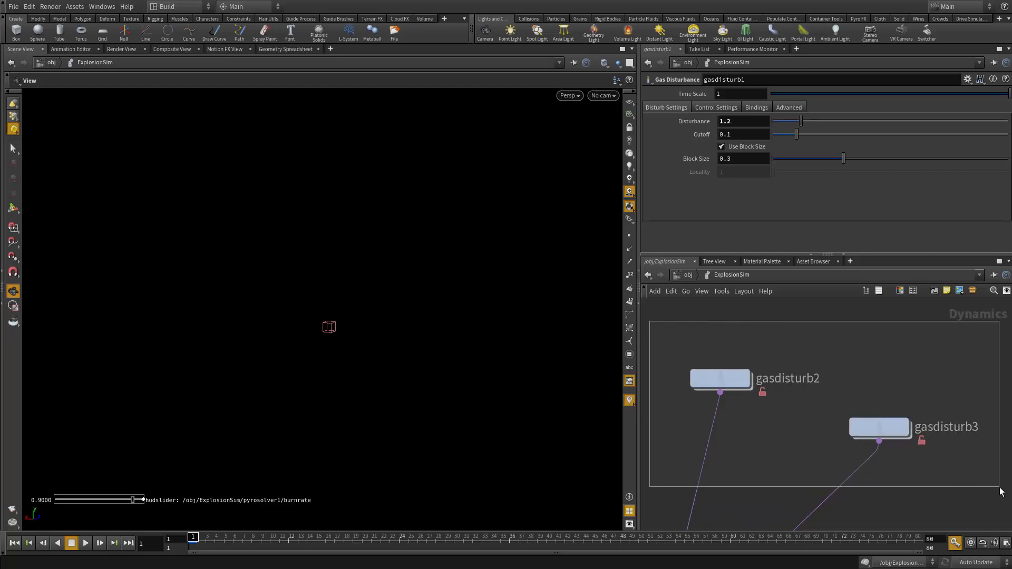
pyautogui.moveTo(752, 353); pyautogui.dragTo(739, 339)
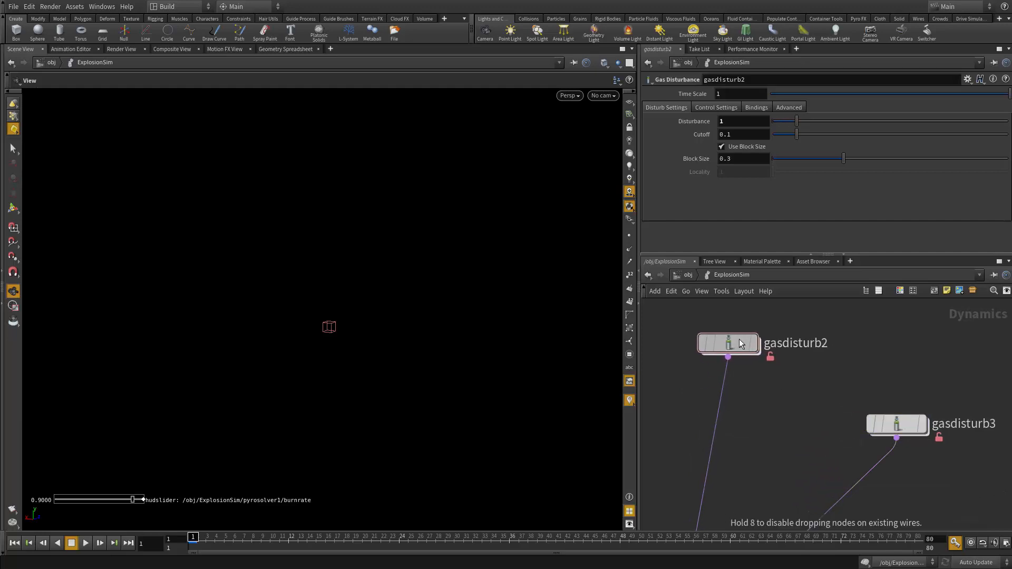
pyautogui.moveTo(806, 428); pyautogui.dragTo(761, 426, button='middle')
pyautogui.moveTo(765, 382); pyautogui.dragTo(978, 472)
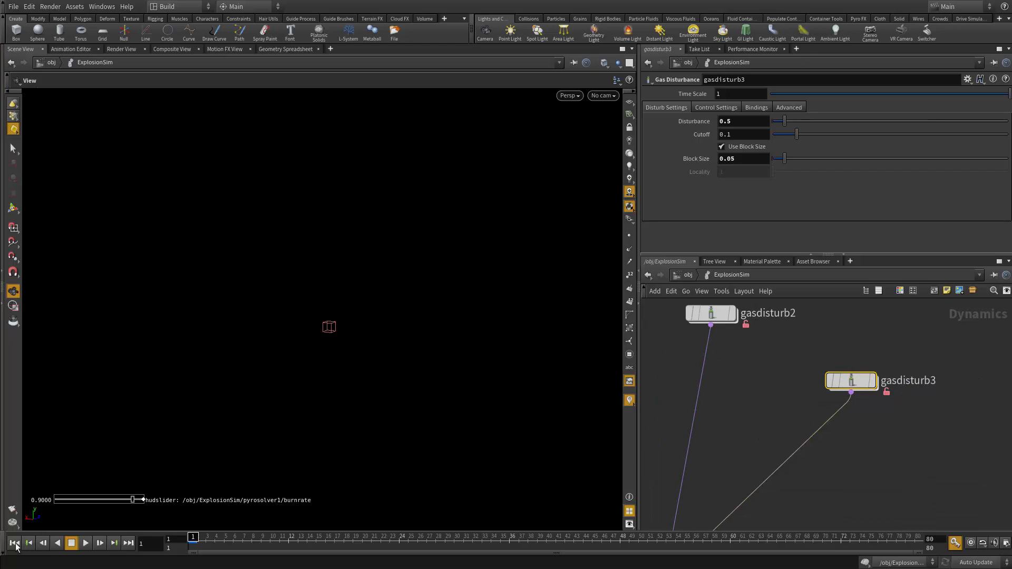
# - Simulate the explosion from frame 1 to frame 42 and inspect the disturbed shape up close
pyautogui.click(86, 543)
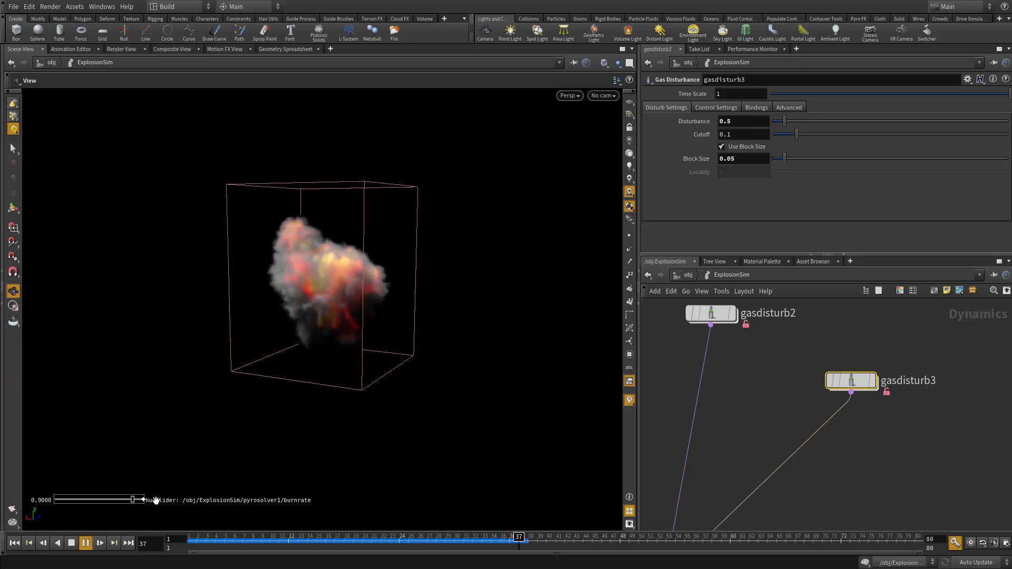
pyautogui.click(71, 543)
pyautogui.moveTo(287, 346); pyautogui.dragTo(590, 390)
# - Add a Gas Vortex Confinement node feeding merge1, with its Confinement Scale set to 0.5
pyautogui.scroll(-3, 788, 459)
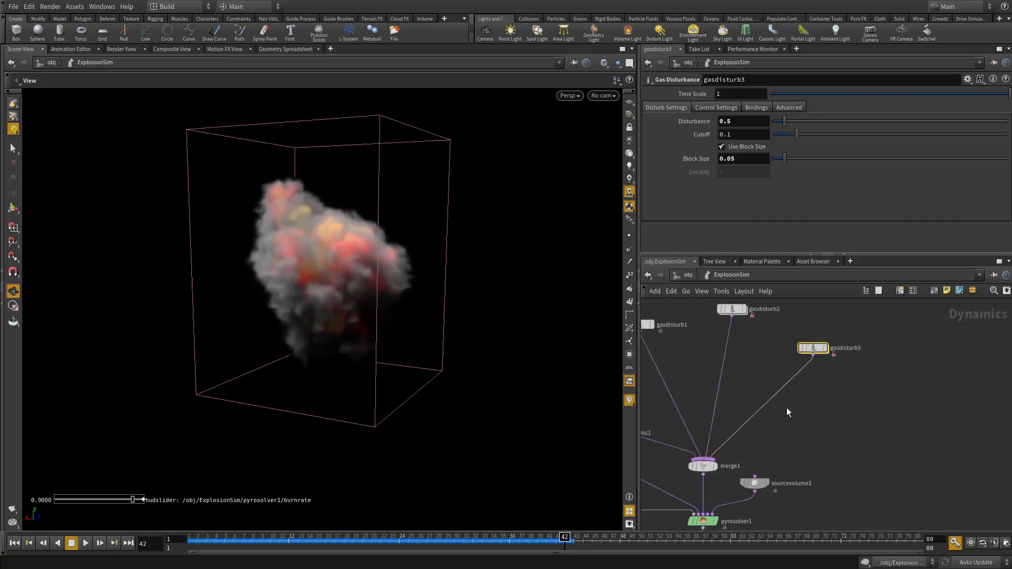
pyautogui.moveTo(706, 457); pyautogui.dragTo(883, 429)
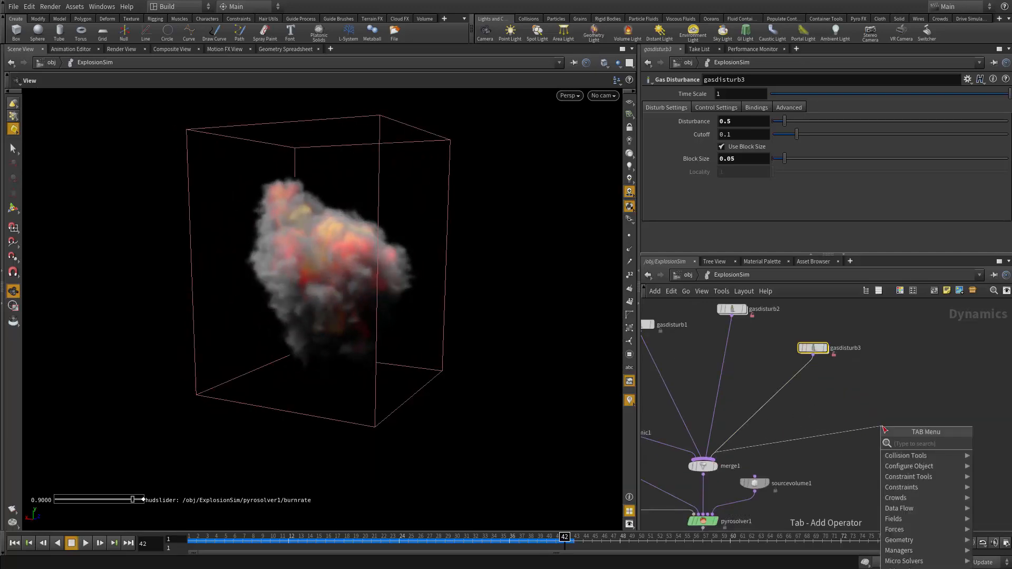
pyautogui.write('gas')
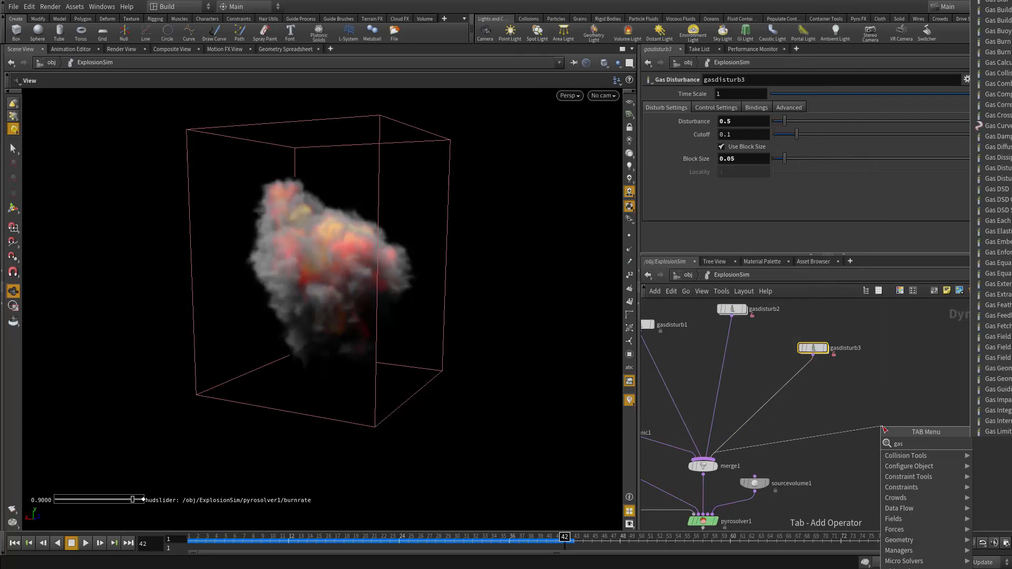
pyautogui.write(' vo')
pyautogui.press('Down')
pyautogui.press('Down')
pyautogui.press('Down')
pyautogui.press('Down')
pyautogui.press('Down')
pyautogui.press('Down')
pyautogui.press('Down')
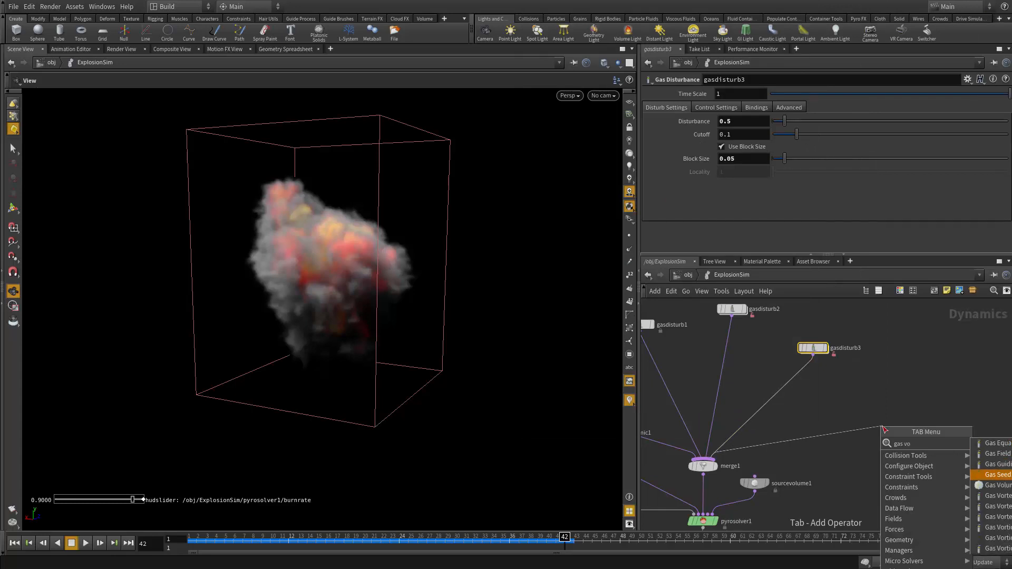
pyautogui.press('Escape')
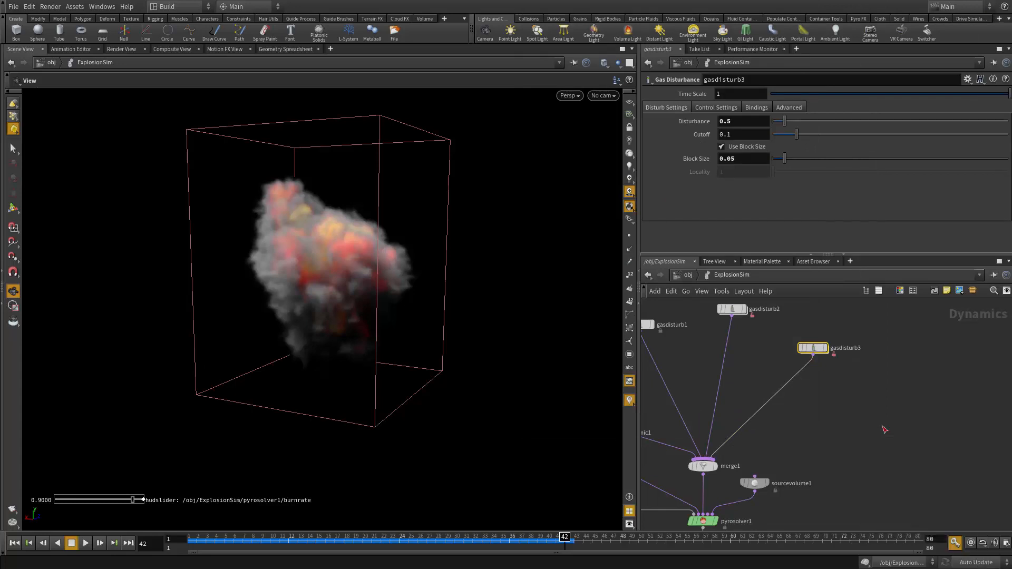
pyautogui.click(884, 429)
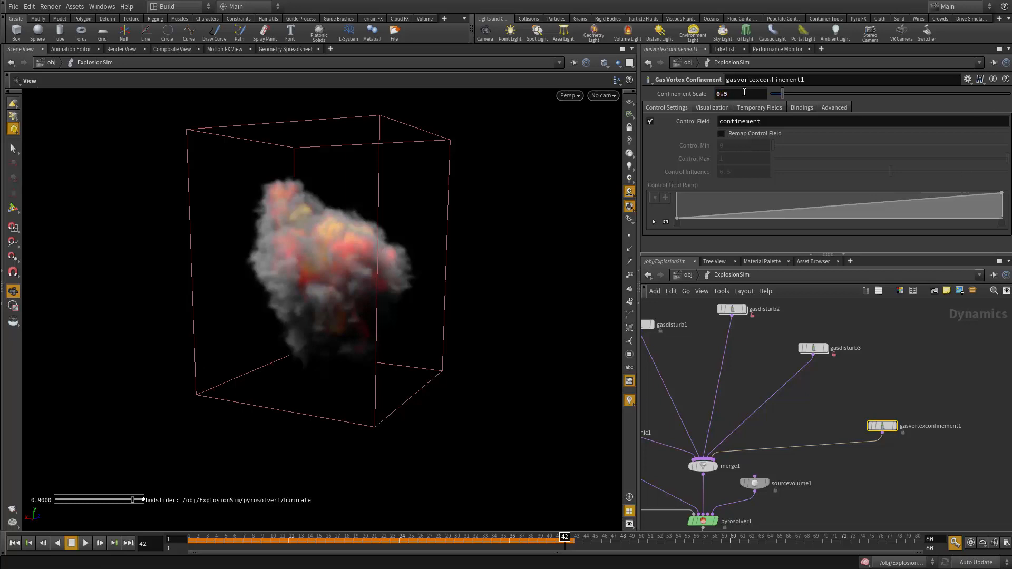
# - Render a flipbook of the explosion, play back its frames to check the shape, and close the flipbook
pyautogui.scroll(-4, 761, 312)
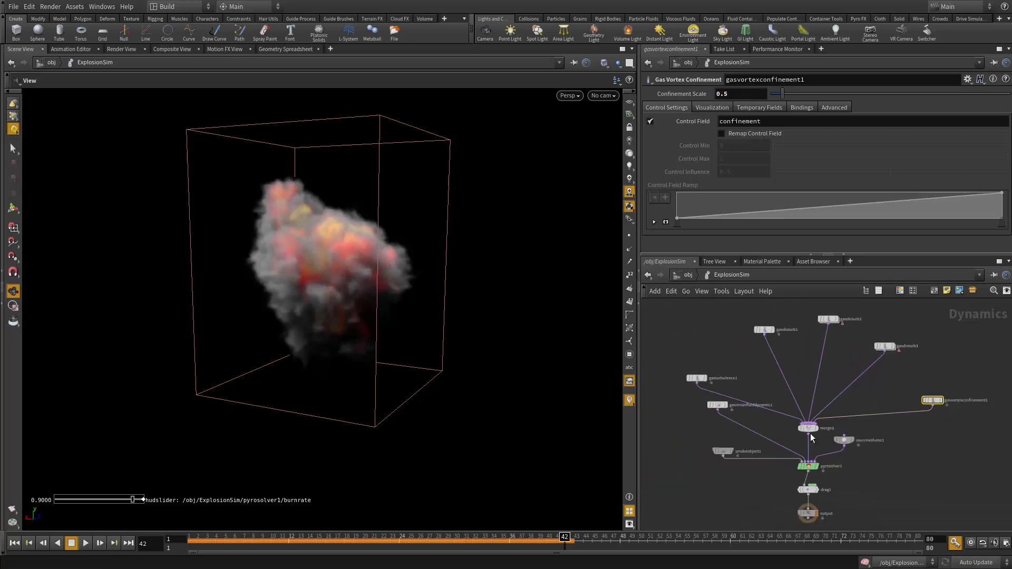
pyautogui.click(12, 508)
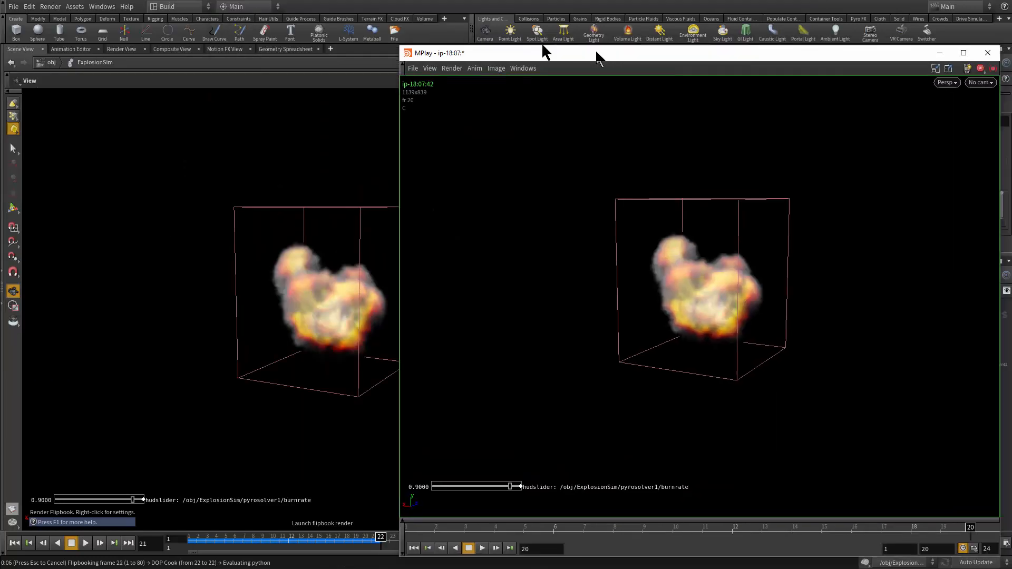
pyautogui.moveTo(542, 43); pyautogui.dragTo(423, 29)
pyautogui.click(366, 531)
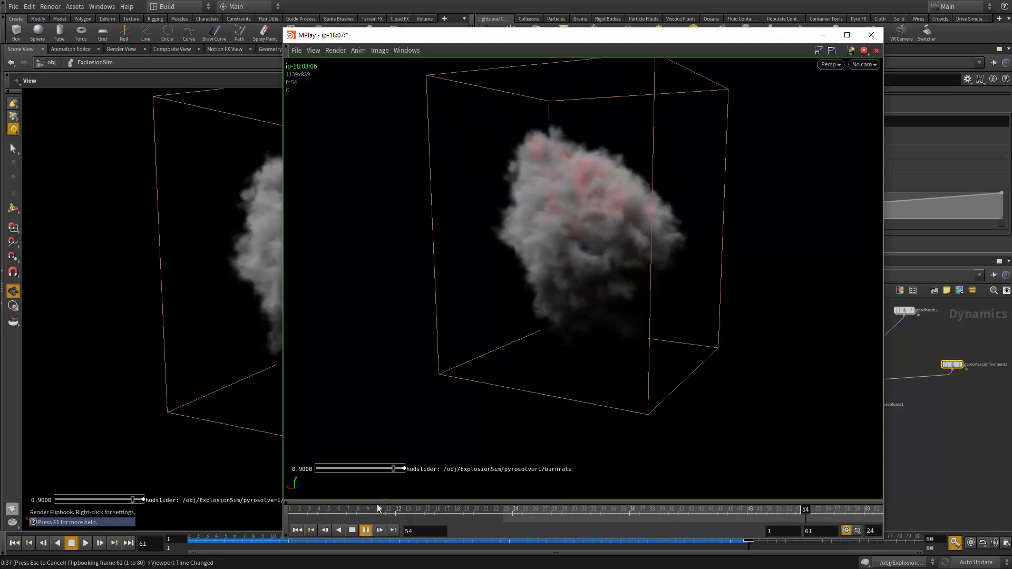
pyautogui.click(352, 529)
pyautogui.click(870, 34)
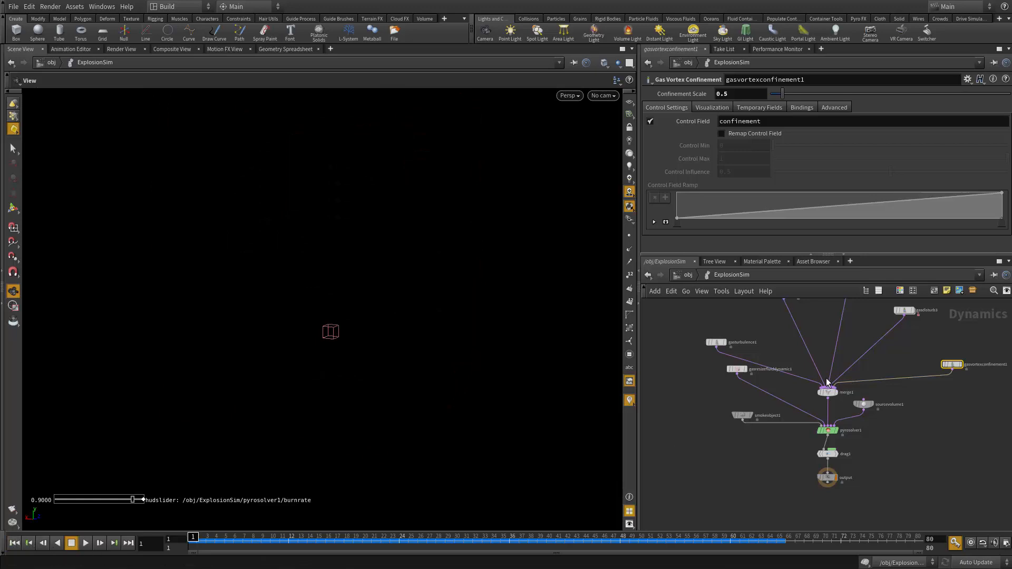
# - Enable Add Rest Field in the initial data of smokeobject1
pyautogui.scroll(3, 715, 360)
pyautogui.scroll(2, 715, 360)
pyautogui.moveTo(700, 389); pyautogui.dragTo(817, 447)
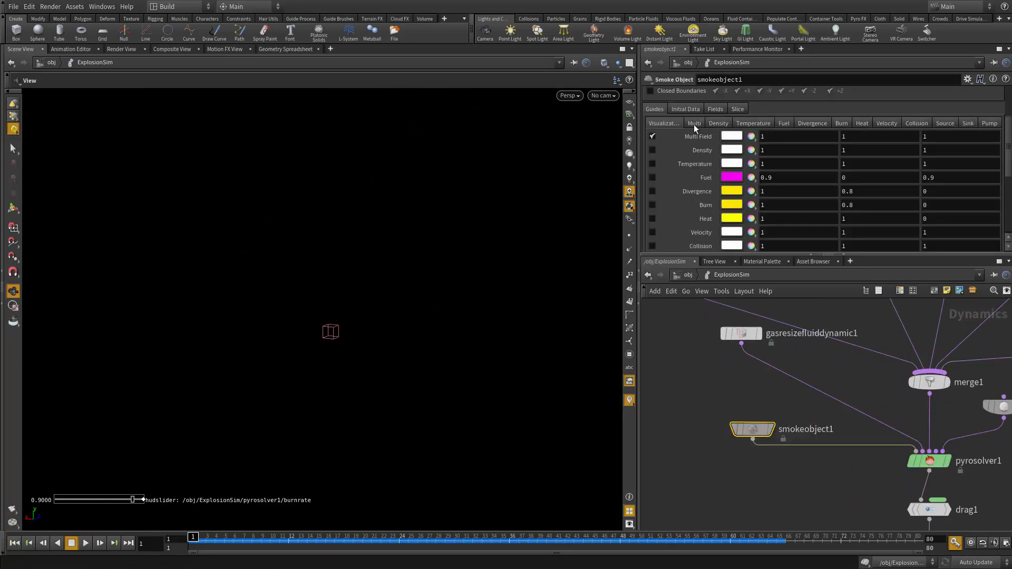
pyautogui.click(689, 110)
pyautogui.click(721, 216)
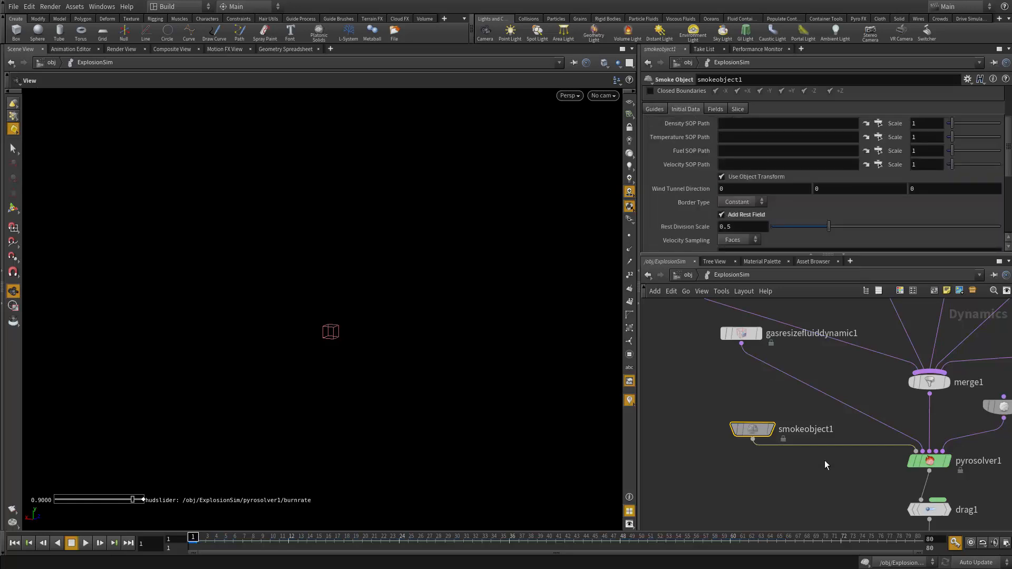
# - Enable the rest field in pyrosolver1's advanced settings and set Frames Between Solves to 30
pyautogui.moveTo(933, 466); pyautogui.dragTo(772, 396, button='middle')
pyautogui.click(773, 396)
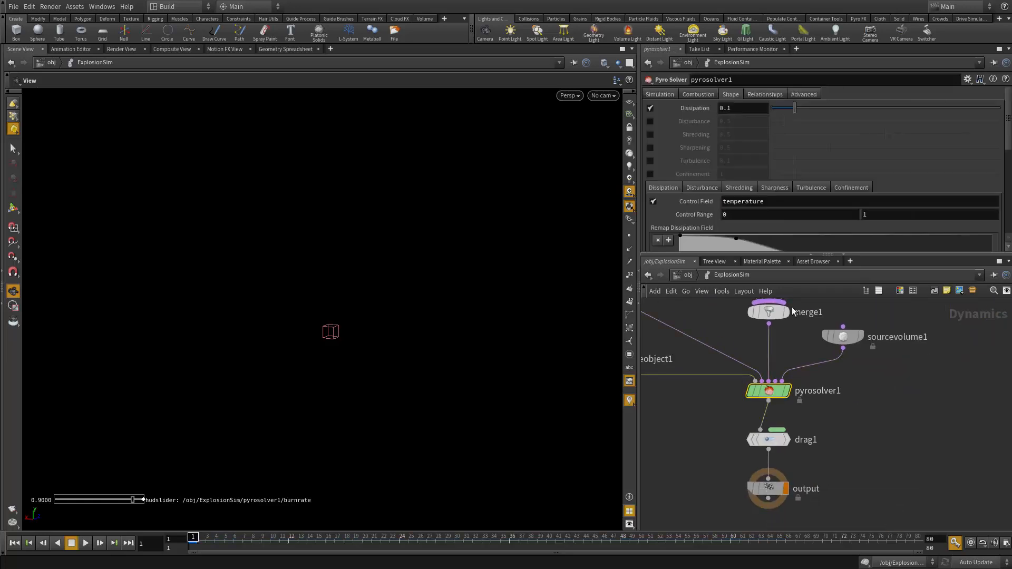
pyautogui.scroll(-2, 740, 153)
pyautogui.scroll(1, 740, 153)
pyautogui.click(804, 95)
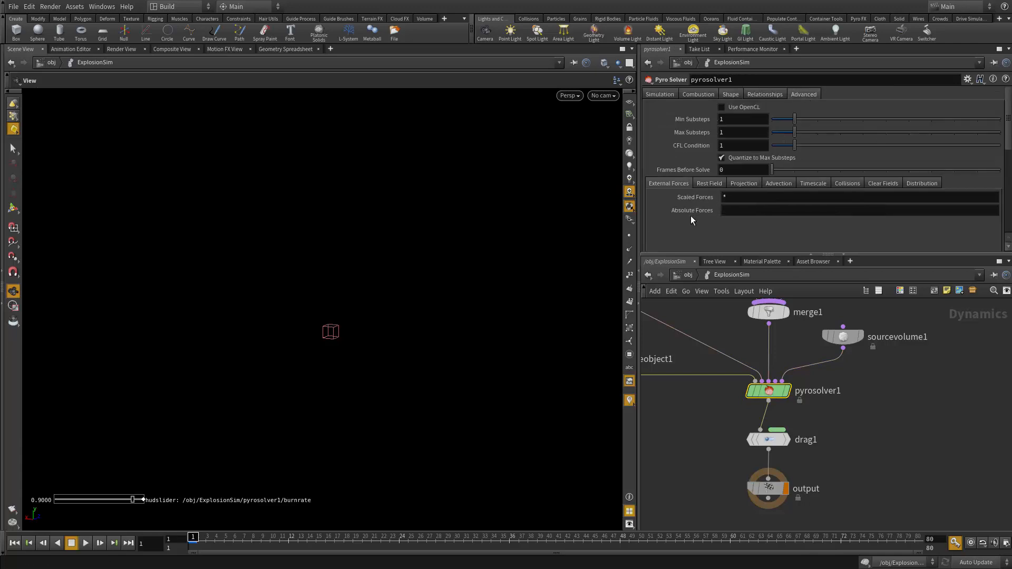
pyautogui.click(711, 184)
pyautogui.click(734, 197)
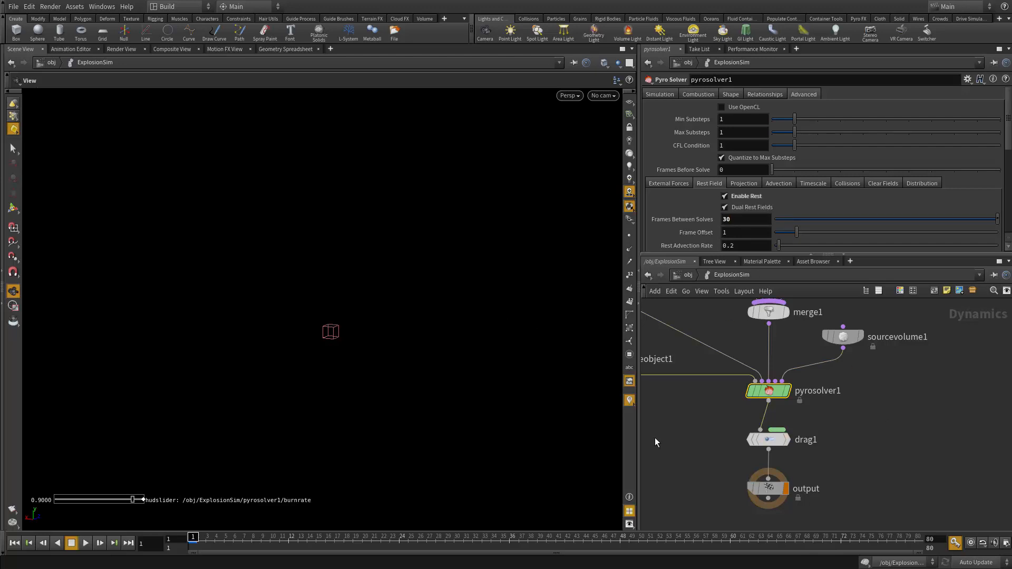
# - Set smokeobject1's Division Size to 0.08
pyautogui.moveTo(691, 439)
pyautogui.mouseDown(button='middle')
pyautogui.moveTo(736, 438)
pyautogui.moveTo(716, 458)
pyautogui.moveTo(718, 505)
pyautogui.moveTo(870, 479)
pyautogui.mouseUp(button='middle')
pyautogui.moveTo(781, 404); pyautogui.dragTo(850, 472)
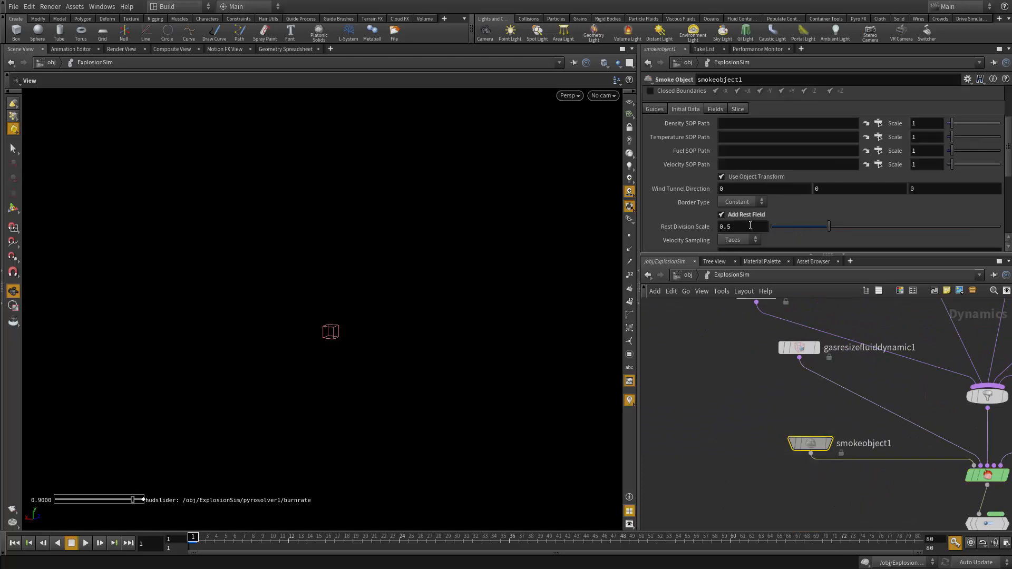
pyautogui.click(654, 108)
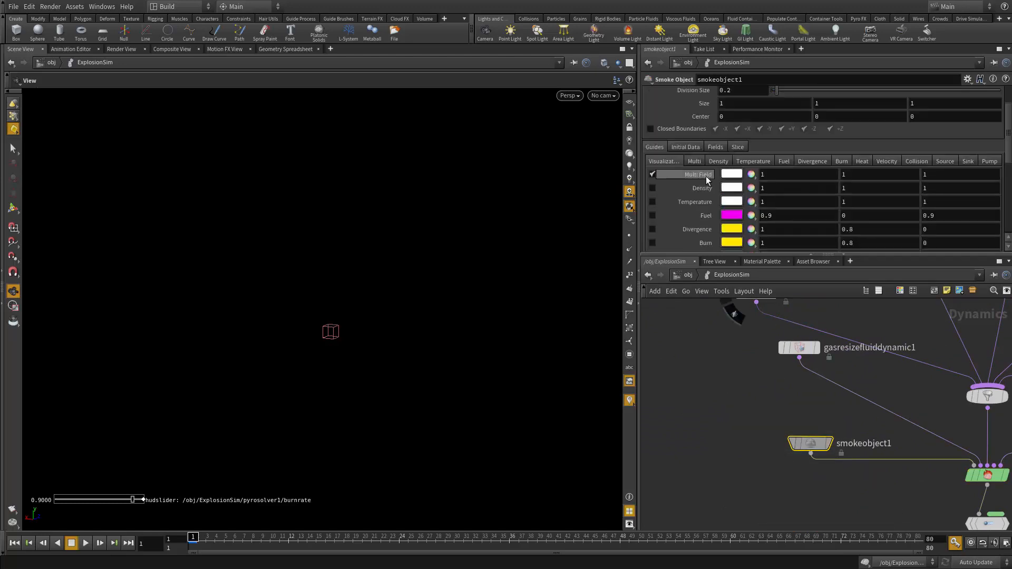
pyautogui.scroll(2, 708, 180)
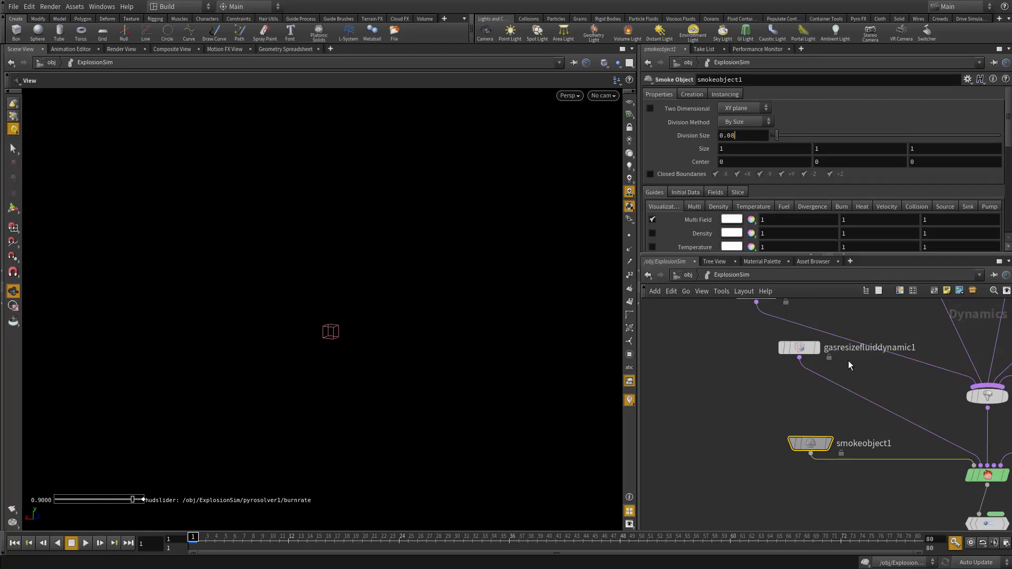
pyautogui.press('Return')
pyautogui.moveTo(817, 509); pyautogui.dragTo(757, 487, button='middle')
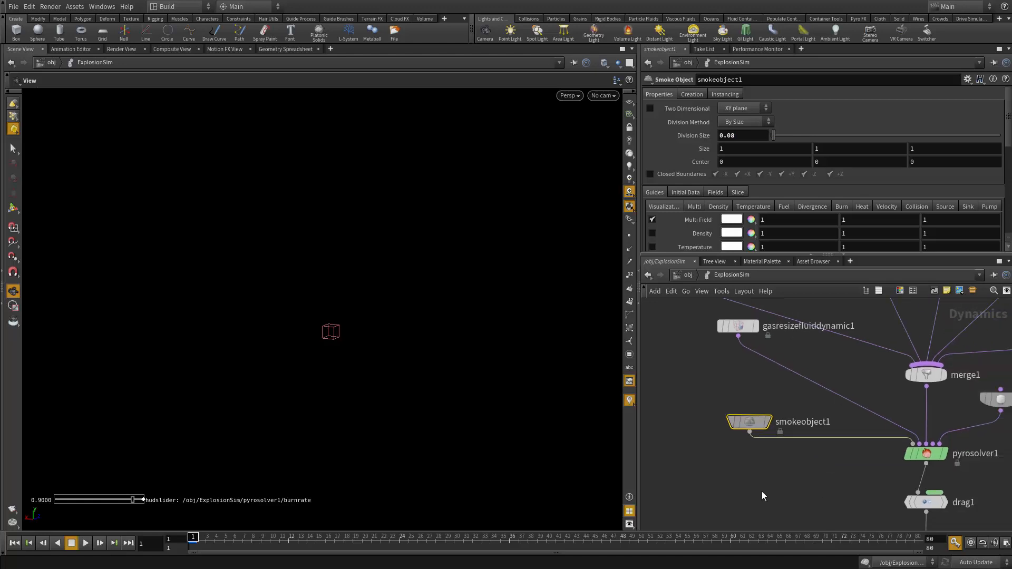
pyautogui.scroll(-3, 762, 490)
pyautogui.moveTo(797, 526); pyautogui.dragTo(723, 490, button='middle')
pyautogui.scroll(2, 730, 462)
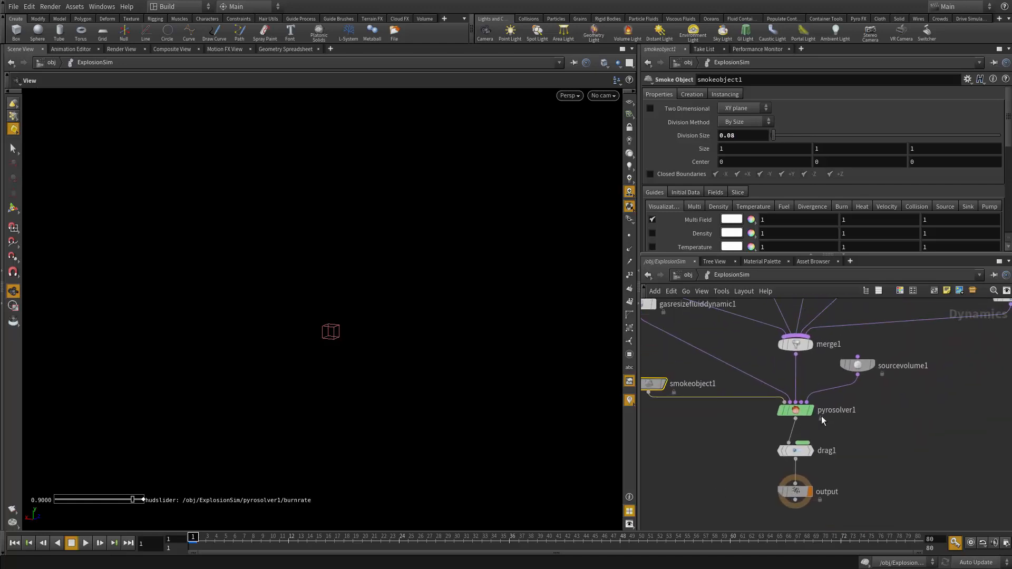
pyautogui.scroll(1, 870, 360)
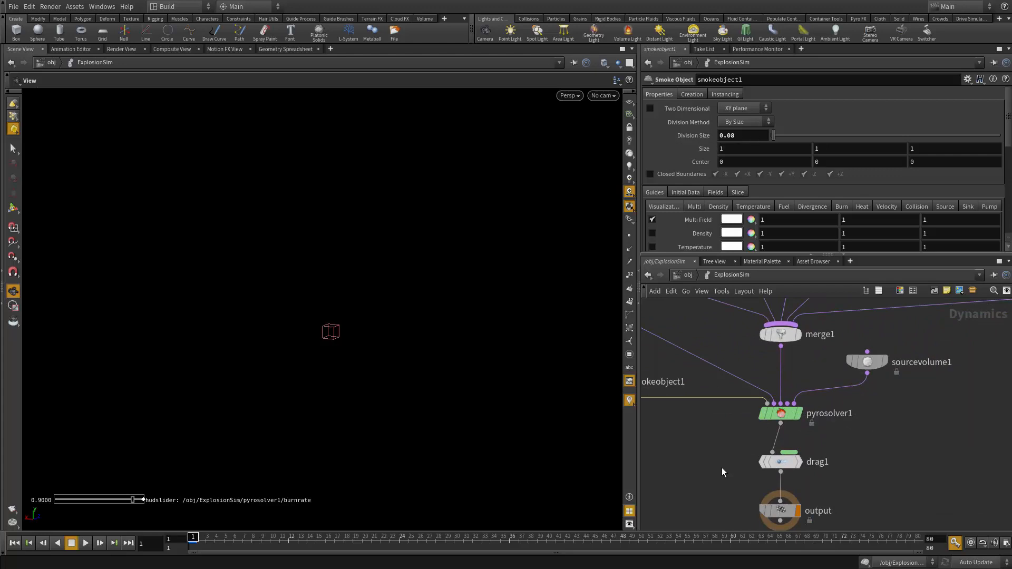
pyautogui.scroll(-3, 716, 455)
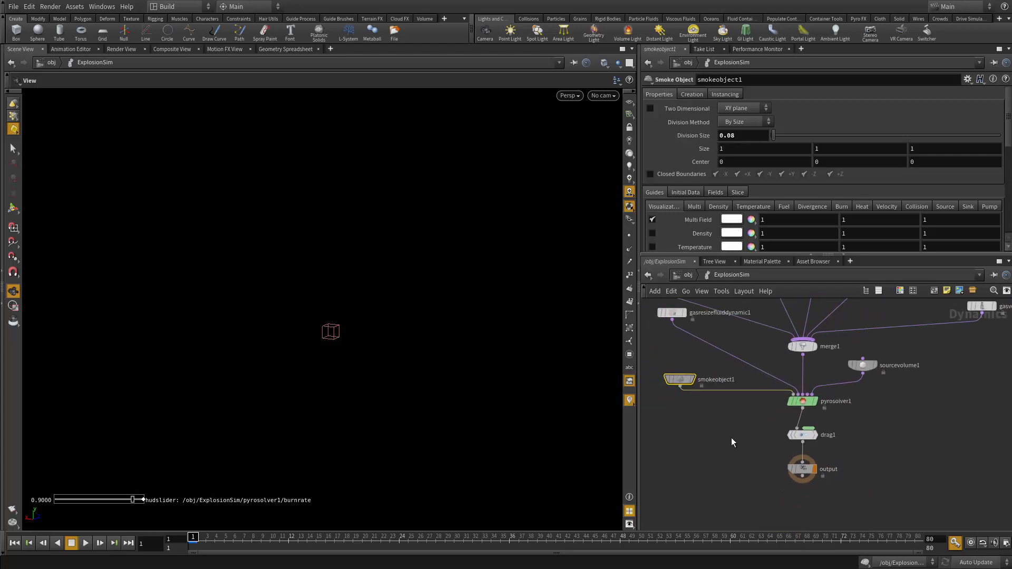
pyautogui.press('Tab')
pyautogui.press('Escape')
# - Return to the object level and turn off the display of Emitter and ExplosionSim
pyautogui.press('u')
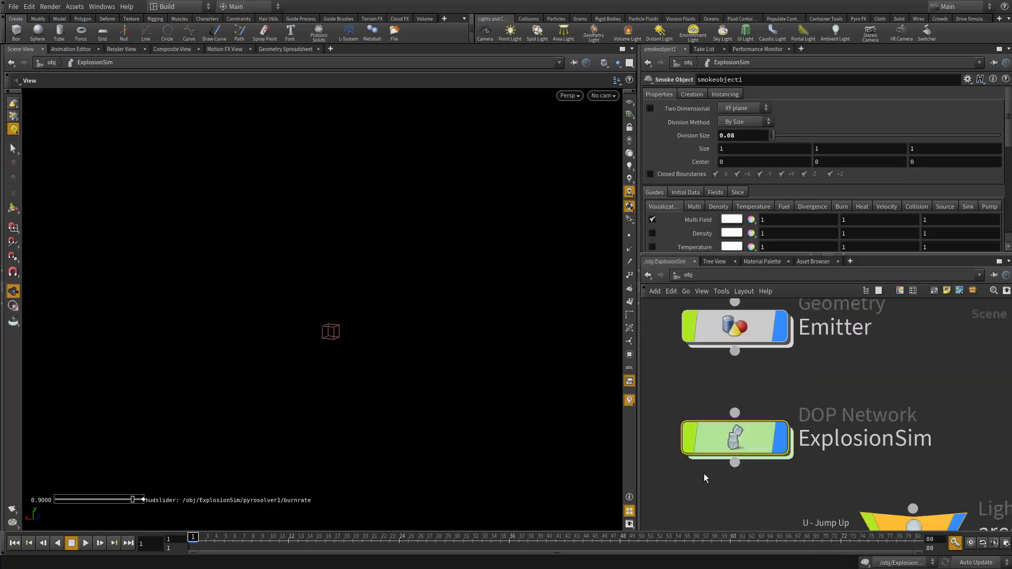
pyautogui.click(782, 327)
pyautogui.click(781, 439)
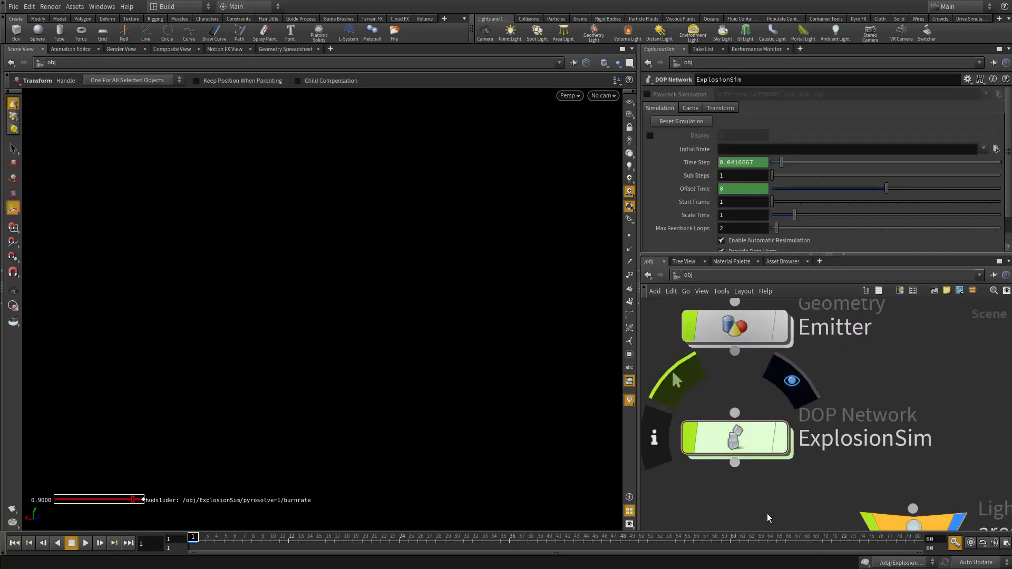
# - Create a Geometry object in the free space below ExplosionSim
pyautogui.moveTo(762, 480); pyautogui.dragTo(772, 391, button='middle')
pyautogui.scroll(-2, 754, 437)
pyautogui.press('Tab')
pyautogui.write('geo')
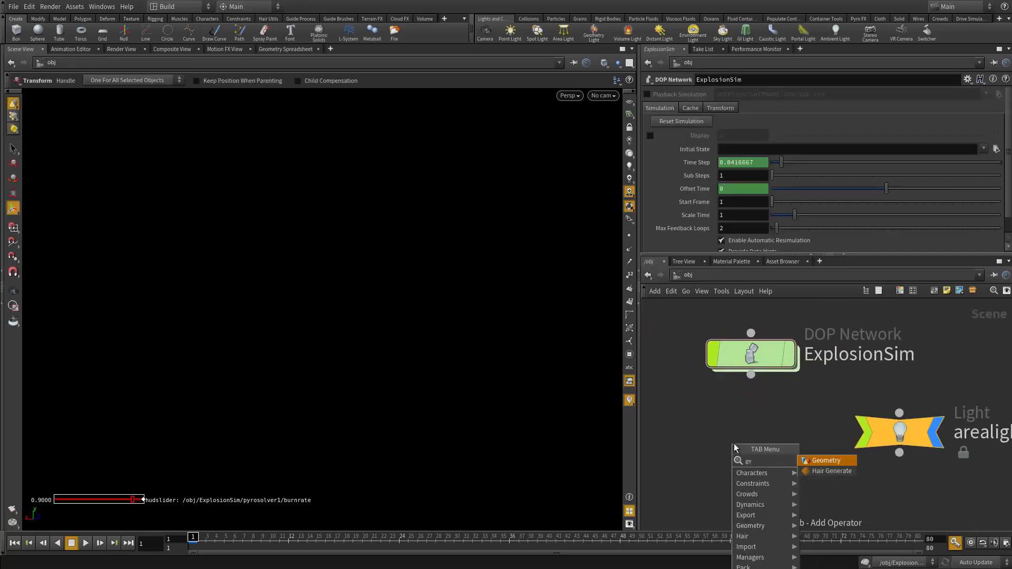
pyautogui.press('Return')
pyautogui.click(734, 444)
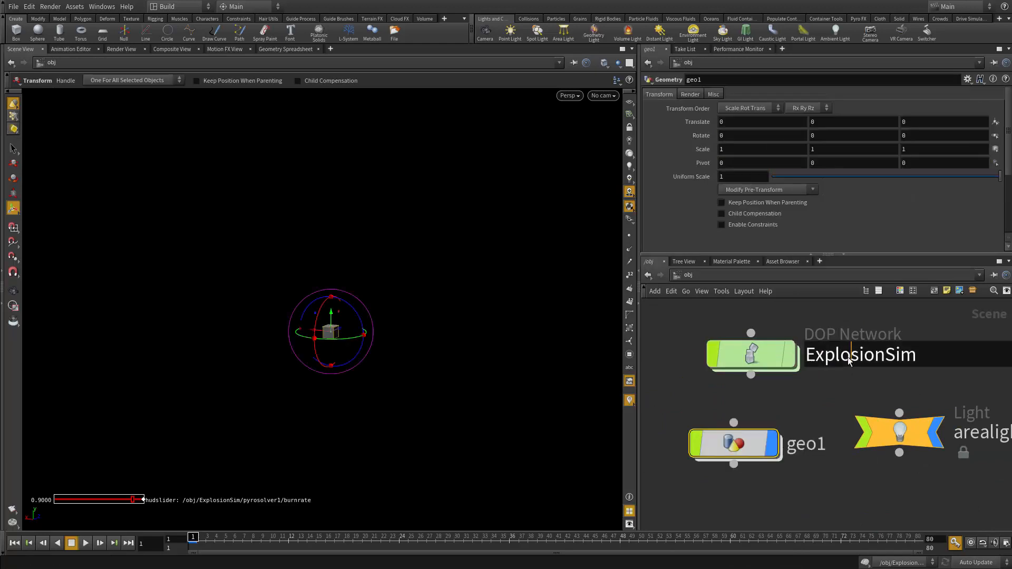
# - Rename the new Geometry object to ExplosionSimCache, reusing the name copied from the DOP network
pyautogui.click(848, 355)
pyautogui.hotkey('ctrl', 'c')
pyautogui.doubleClick(814, 447)
pyautogui.hotkey('ctrl', 'v')
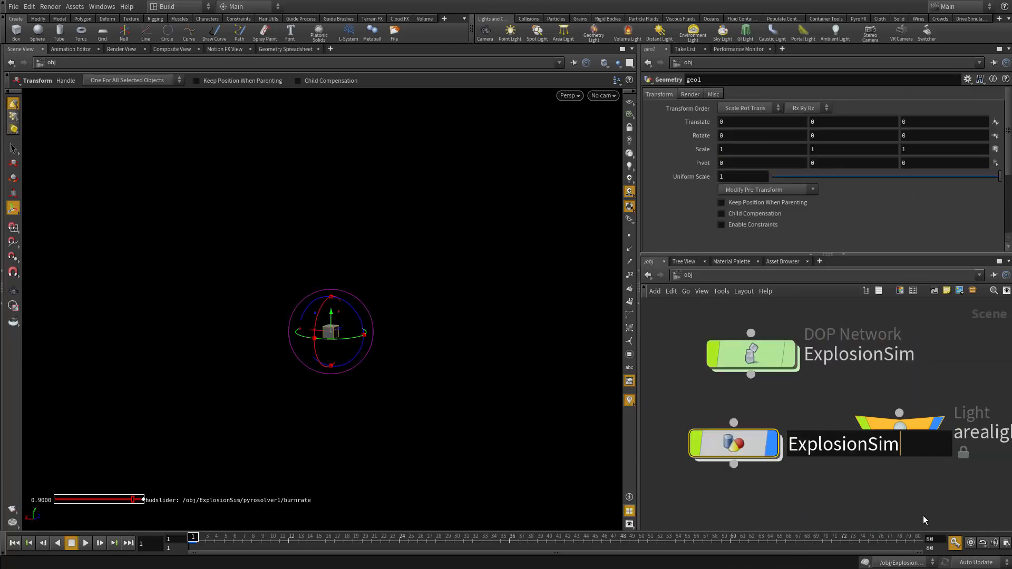
pyautogui.write('Cach')
pyautogui.write('e')
pyautogui.press('Return')
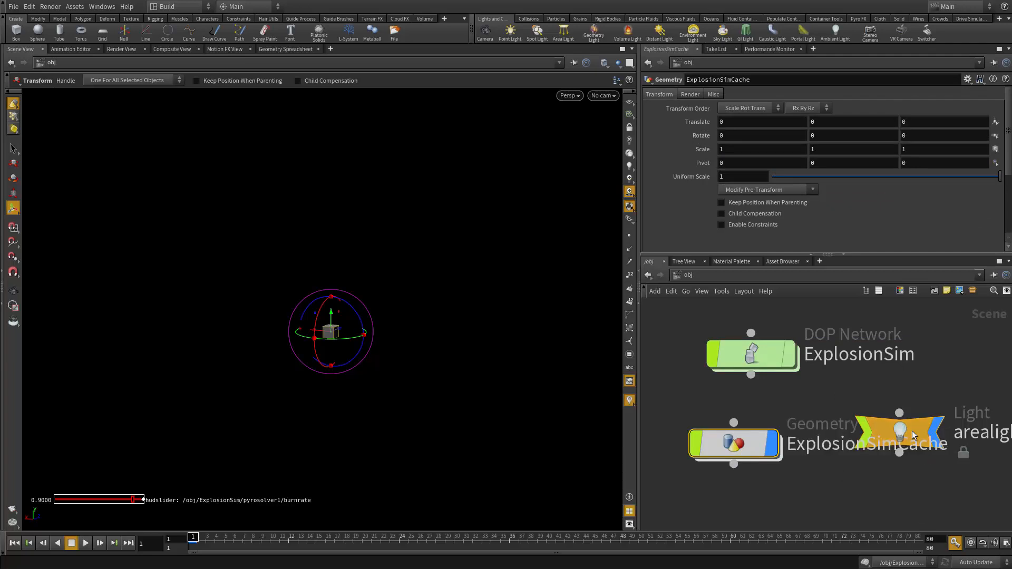
# - Inside ExplosionSimCache, replace the default file node with a Dop I/O node
pyautogui.doubleClick(715, 442)
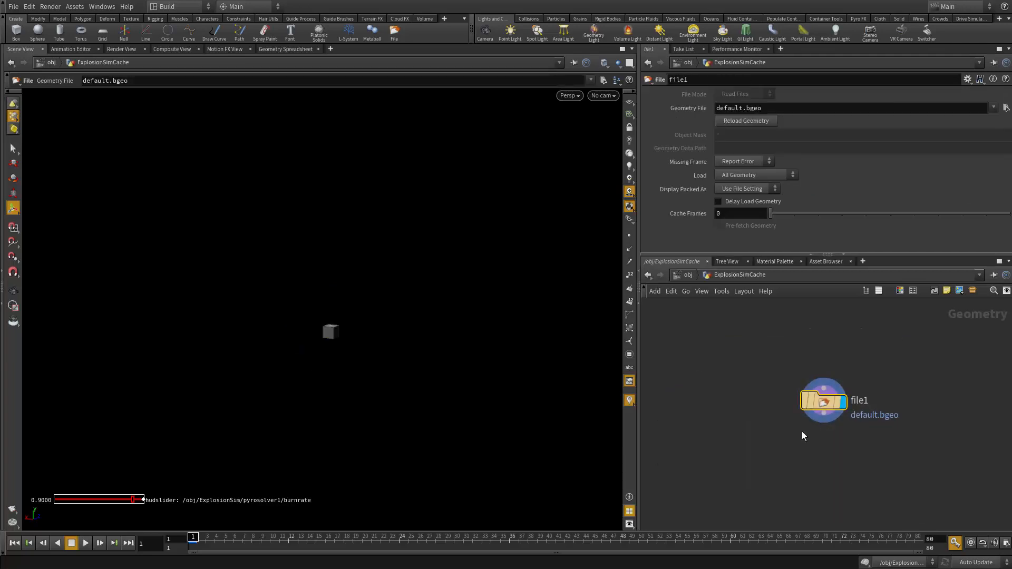
pyautogui.press('Delete')
pyautogui.press('Tab')
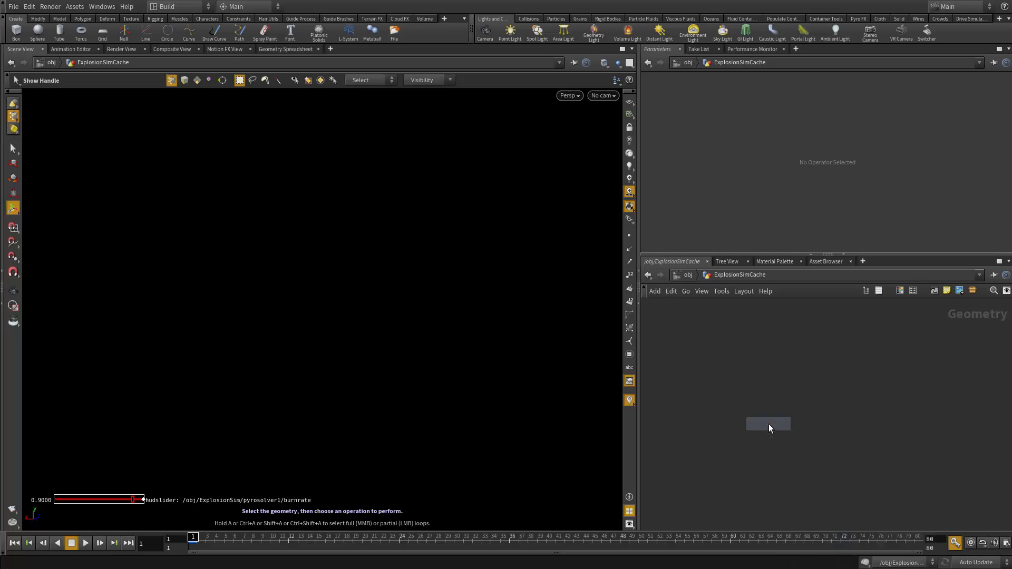
pyautogui.click(800, 422)
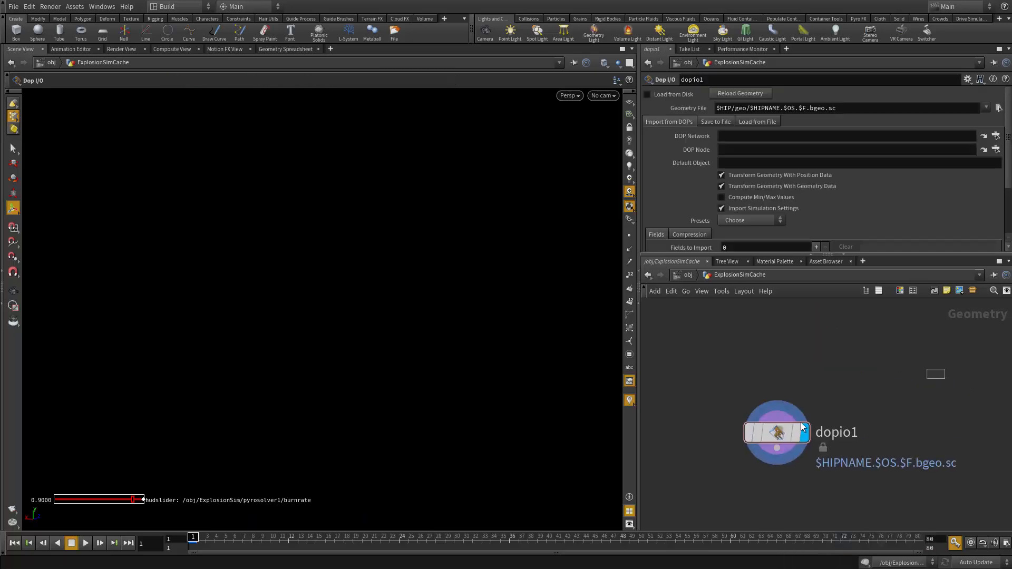
# - Set the Dop I/O node's DOP Network to /obj/ExplosionSim
pyautogui.click(998, 107)
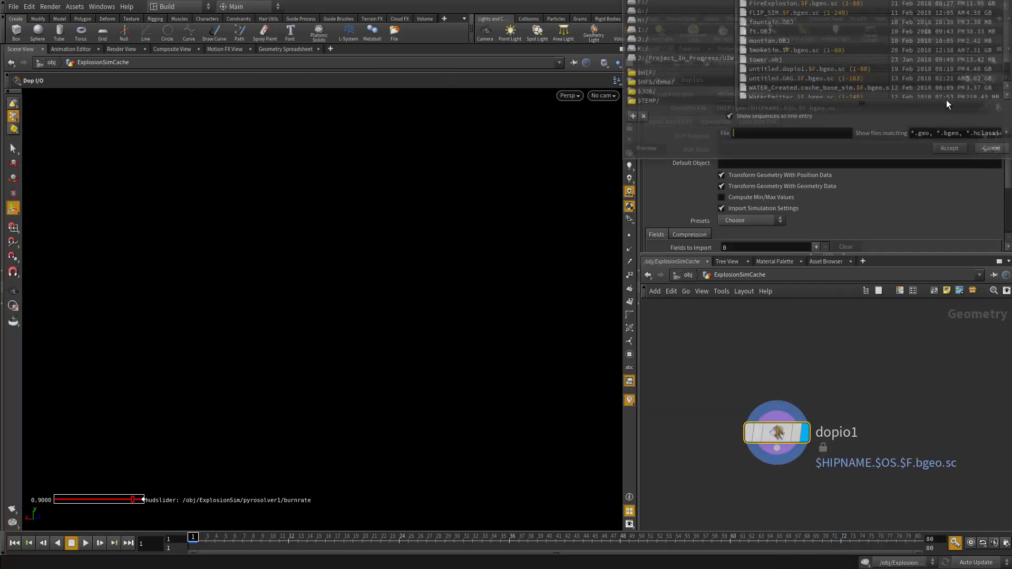
pyautogui.click(854, 78)
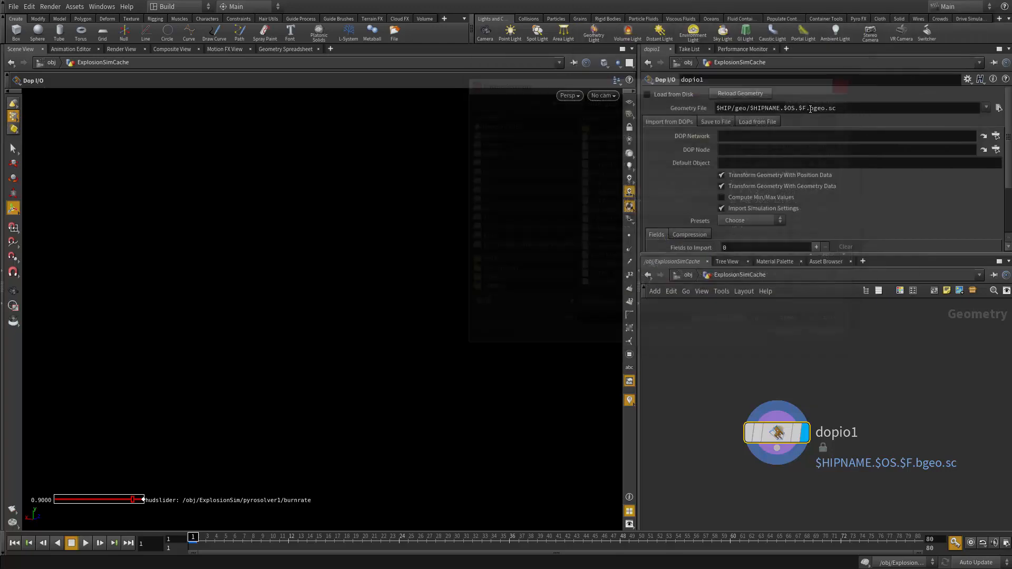
pyautogui.click(996, 136)
pyautogui.click(790, 177)
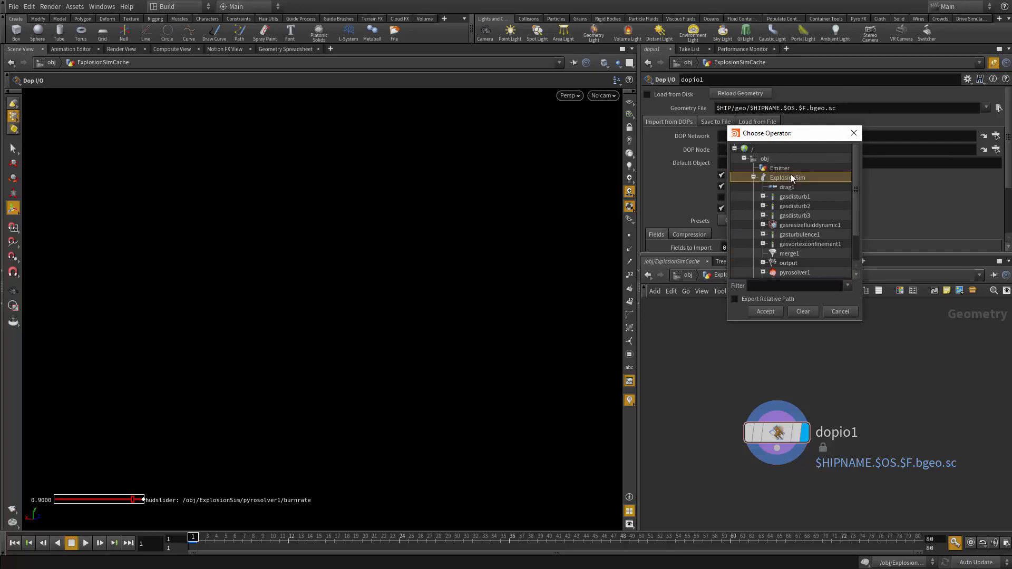
pyautogui.click(753, 178)
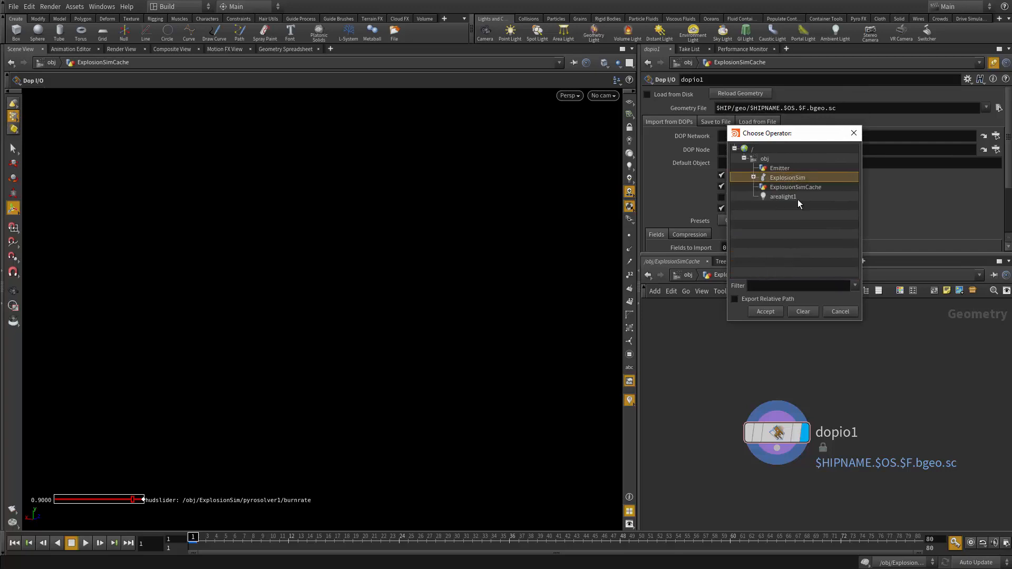
pyautogui.click(775, 311)
# - Set the Dop I/O node's DOP Node to smokeobject1 inside ExplosionSim
pyautogui.click(996, 149)
pyautogui.scroll(-3, 767, 257)
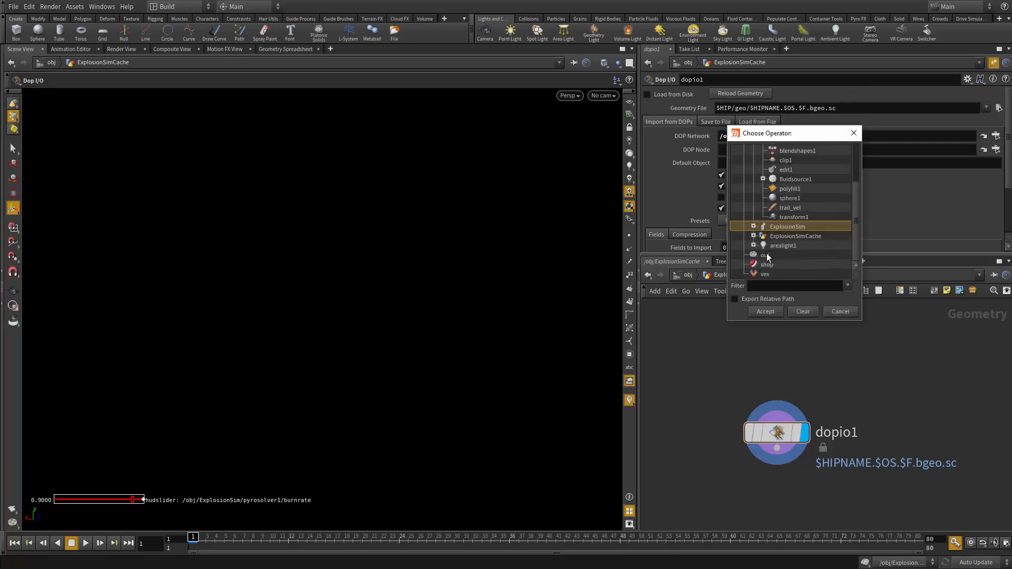
pyautogui.click(753, 227)
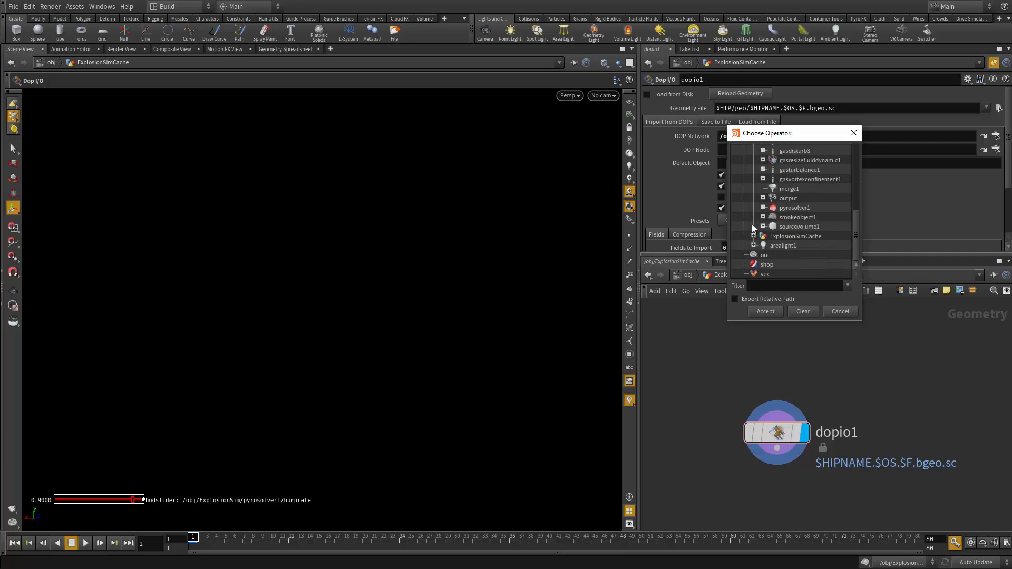
pyautogui.click(809, 216)
pyautogui.click(763, 311)
# - Apply the import preset that loads fields including density, vel, rest, rest2 and temperature, and review the resulting field list
pyautogui.scroll(-2, 760, 195)
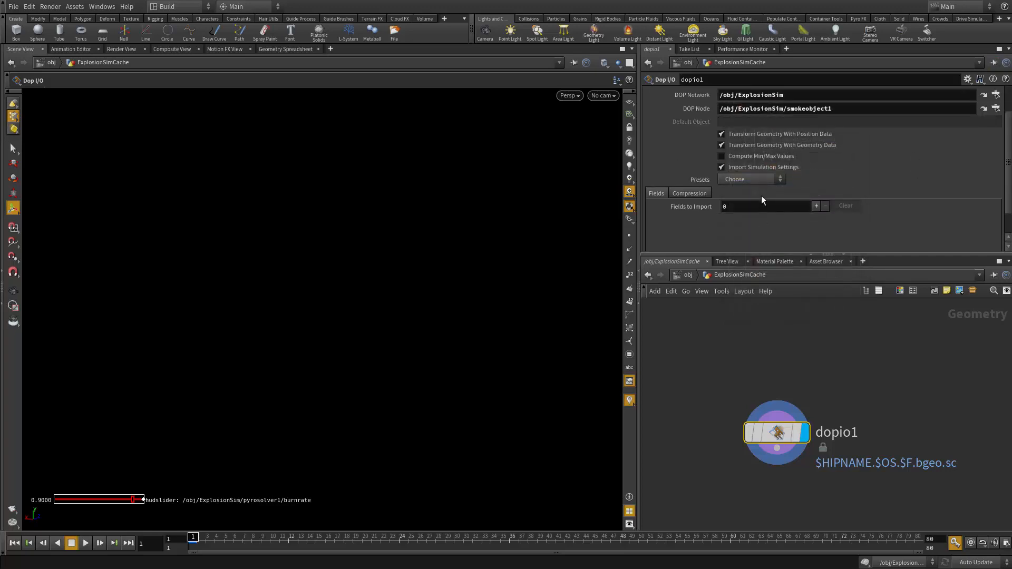
pyautogui.click(753, 179)
pyautogui.click(743, 223)
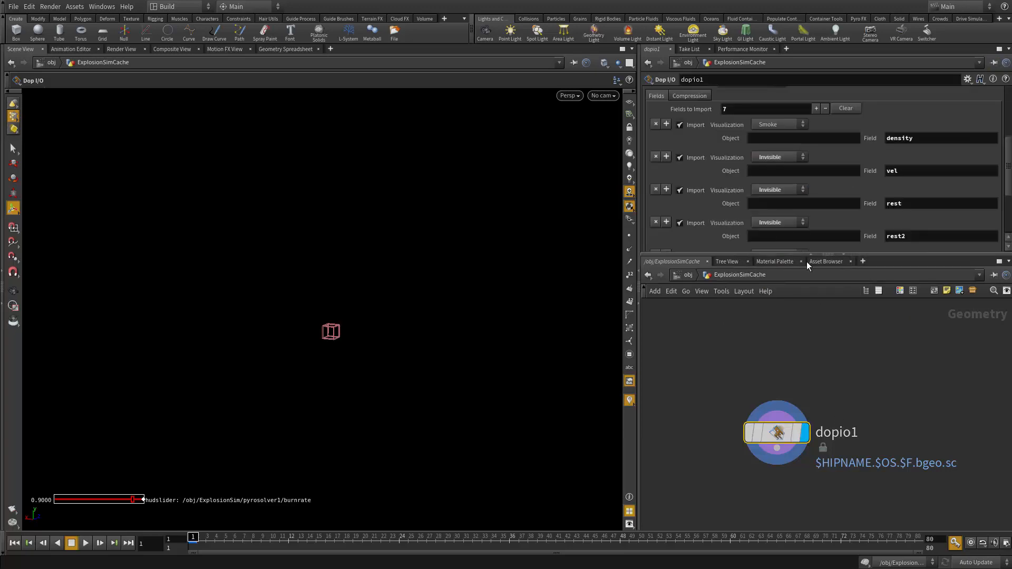
pyautogui.scroll(2, 769, 210)
pyautogui.scroll(-4, 856, 221)
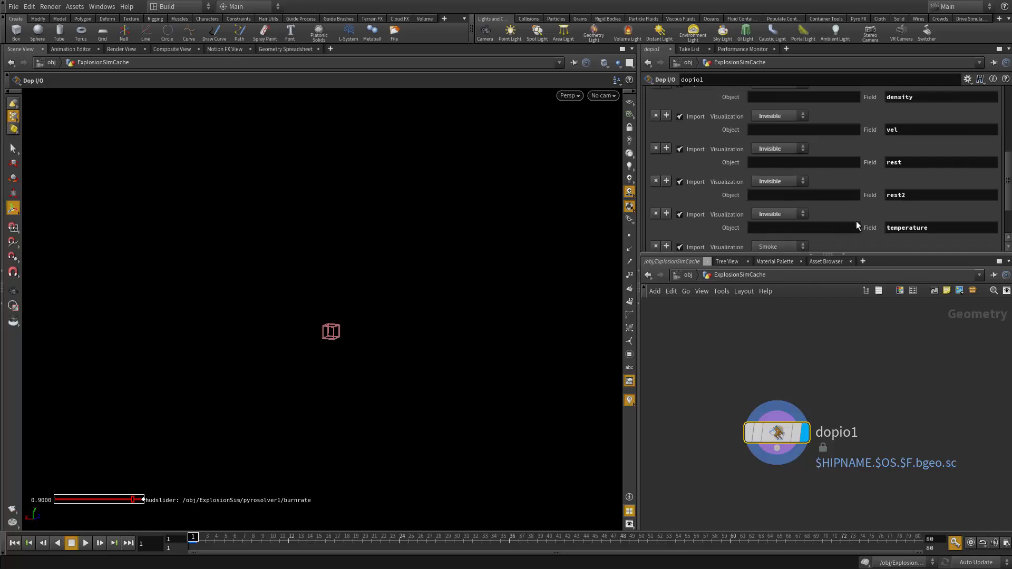
pyautogui.scroll(6, 897, 218)
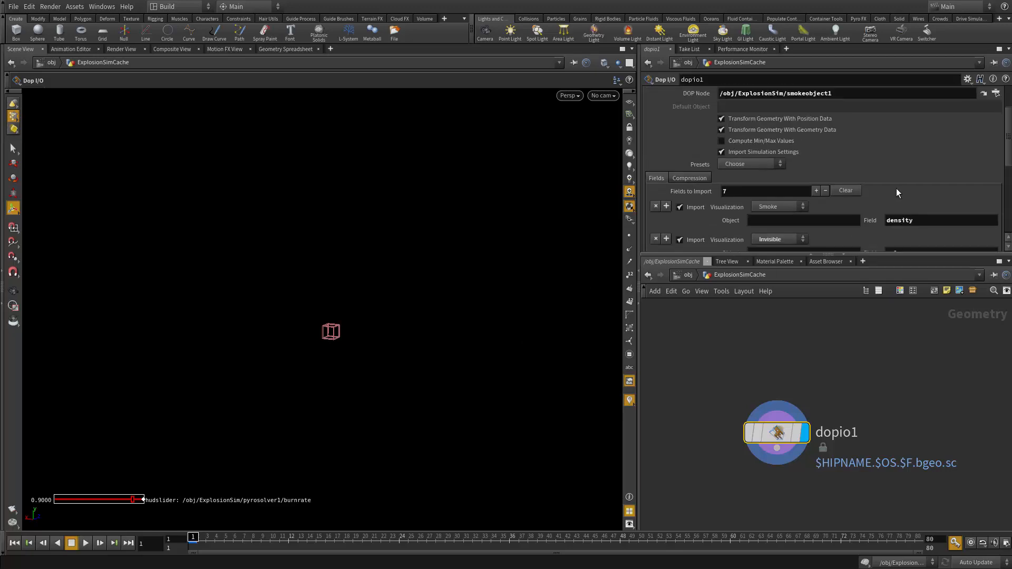
pyautogui.scroll(3, 782, 138)
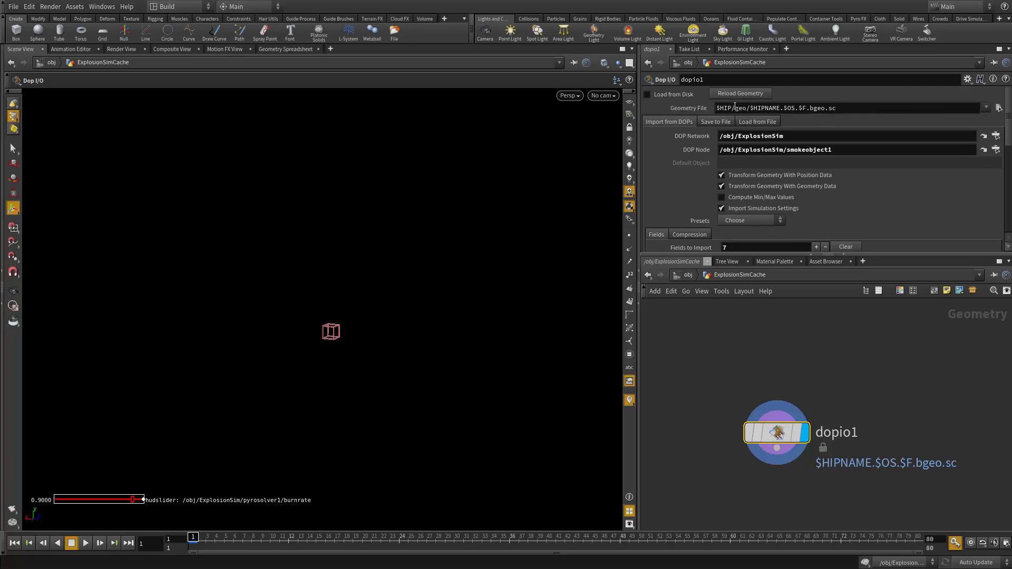
# - Replace $HIP with $JOB at the start of the Dop I/O node's geometry file path
pyautogui.click(734, 107)
pyautogui.doubleClick(728, 107)
pyautogui.click(731, 108)
pyautogui.write('JOB')
pyautogui.press('Return')
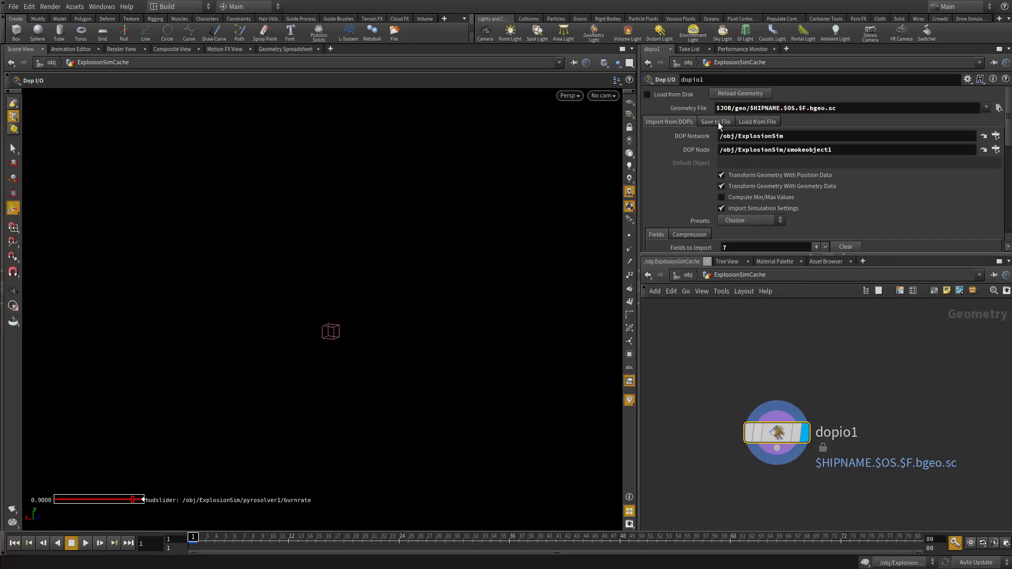
# - Rename the cache file in the geometry path to ExplosionSimulationCache, keeping the .$F.bgeo.sc ending
pyautogui.moveTo(795, 107); pyautogui.dragTo(751, 98)
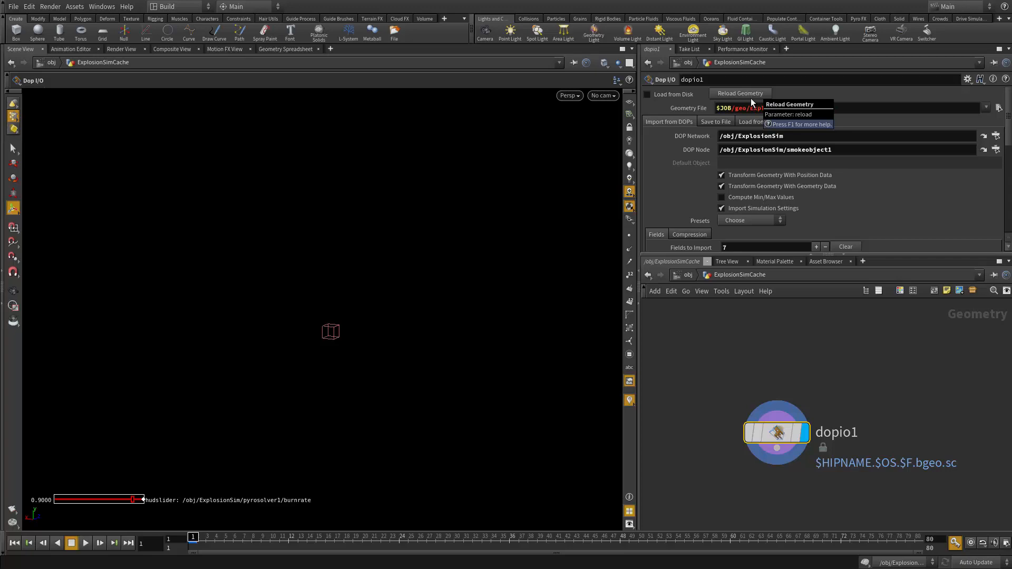
pyautogui.write('smoke_scene')
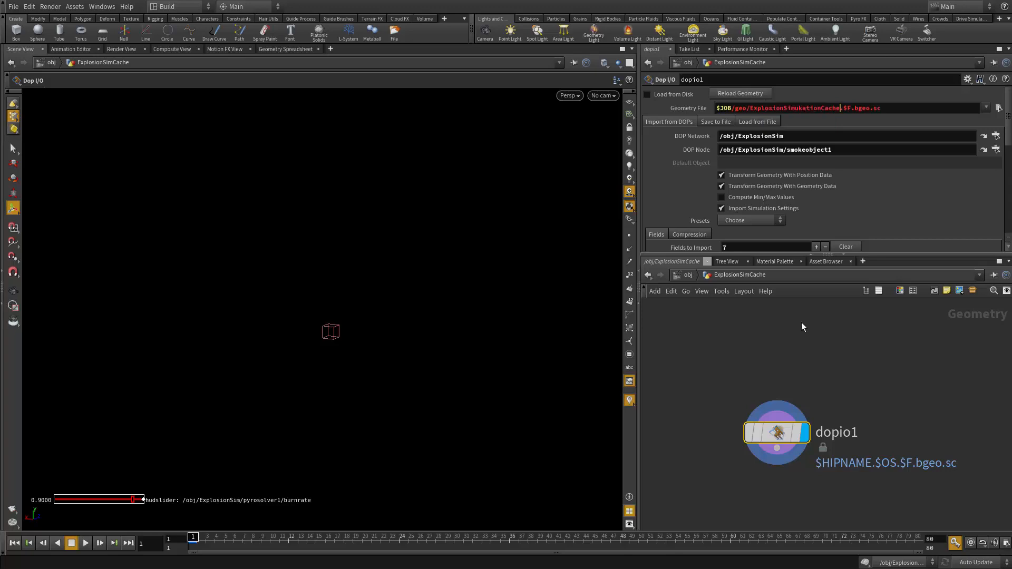
pyautogui.press('Return')
pyautogui.click(802, 108)
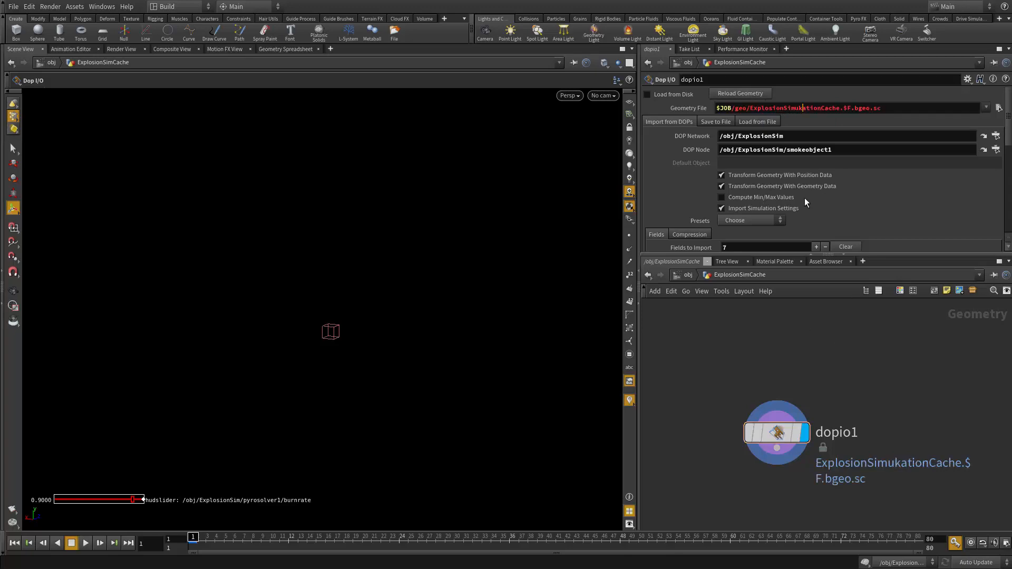
pyautogui.press('BackSpace')
pyautogui.write('l')
pyautogui.press('Return')
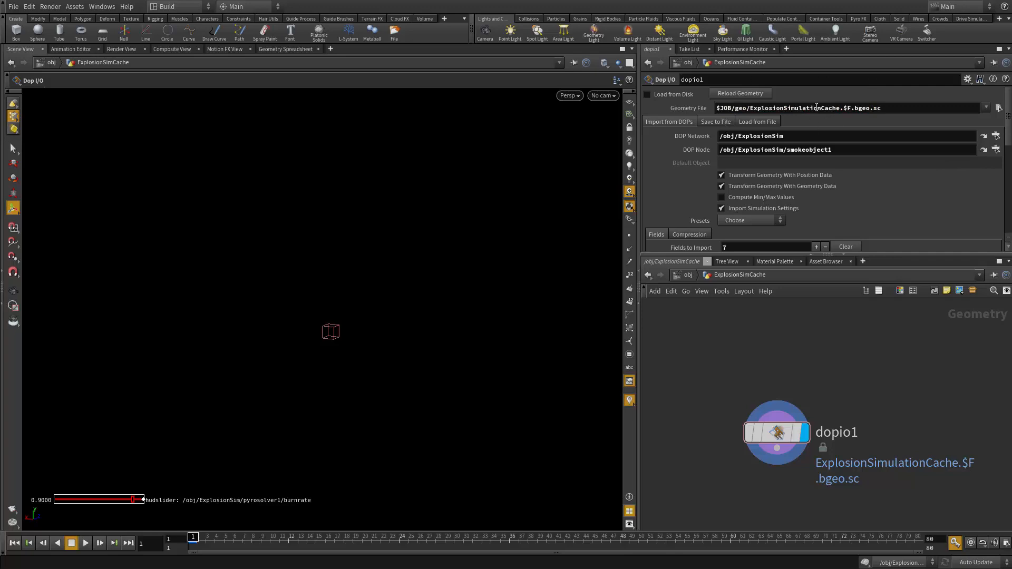
# - Check the geometry file and DOP paths, play the simulation to about frame 12, and inspect the imported smoke up close
pyautogui.moveTo(882, 108); pyautogui.dragTo(312, 163)
pyautogui.moveTo(785, 136); pyautogui.dragTo(604, 145)
pyautogui.moveTo(848, 149); pyautogui.dragTo(462, 334)
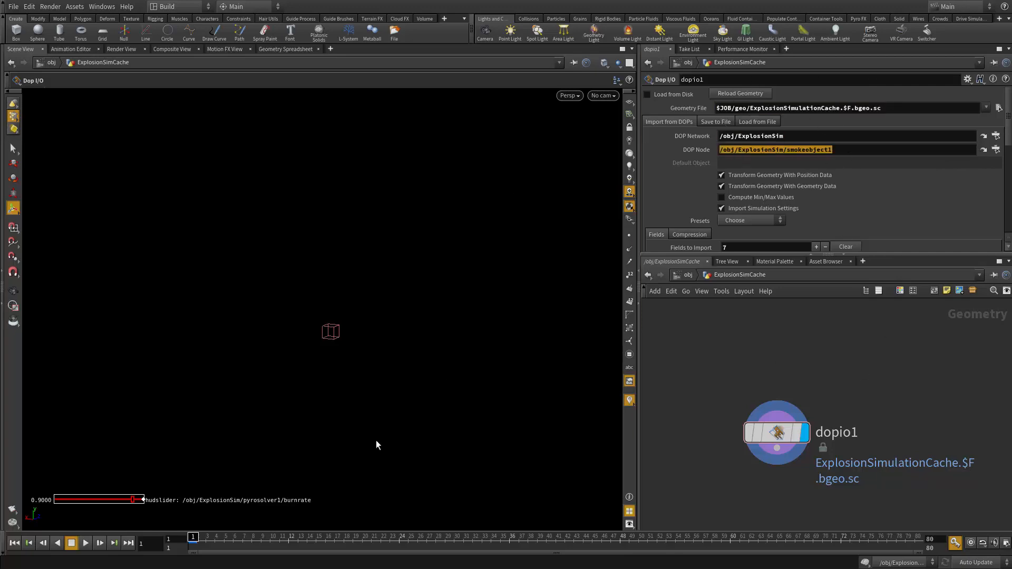
pyautogui.click(86, 542)
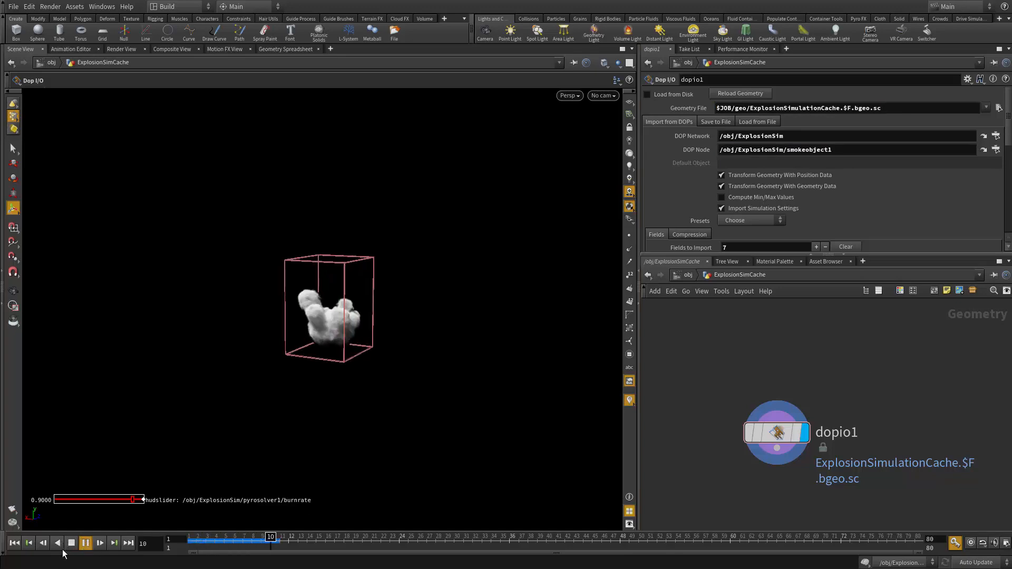
pyautogui.click(72, 544)
pyautogui.press('Escape')
pyautogui.moveTo(273, 367); pyautogui.dragTo(401, 379)
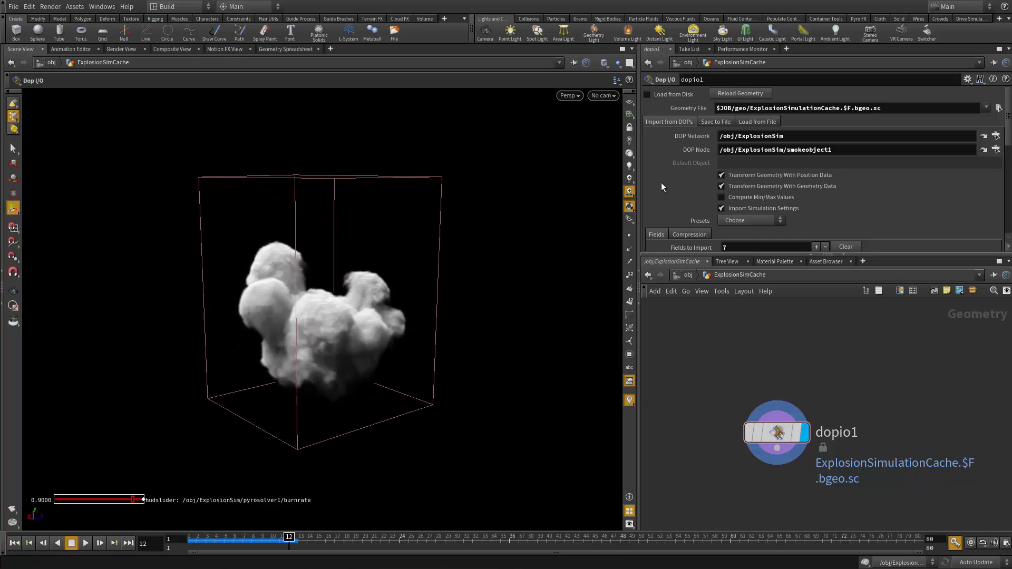
# - Show the Dop I/O node's settings for saving the simulation to disk
pyautogui.click(730, 122)
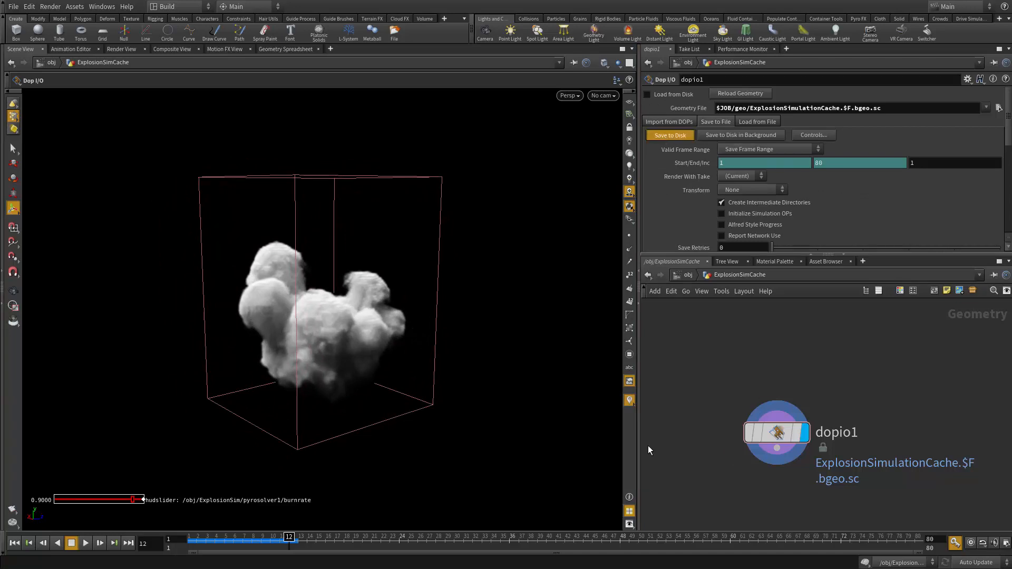